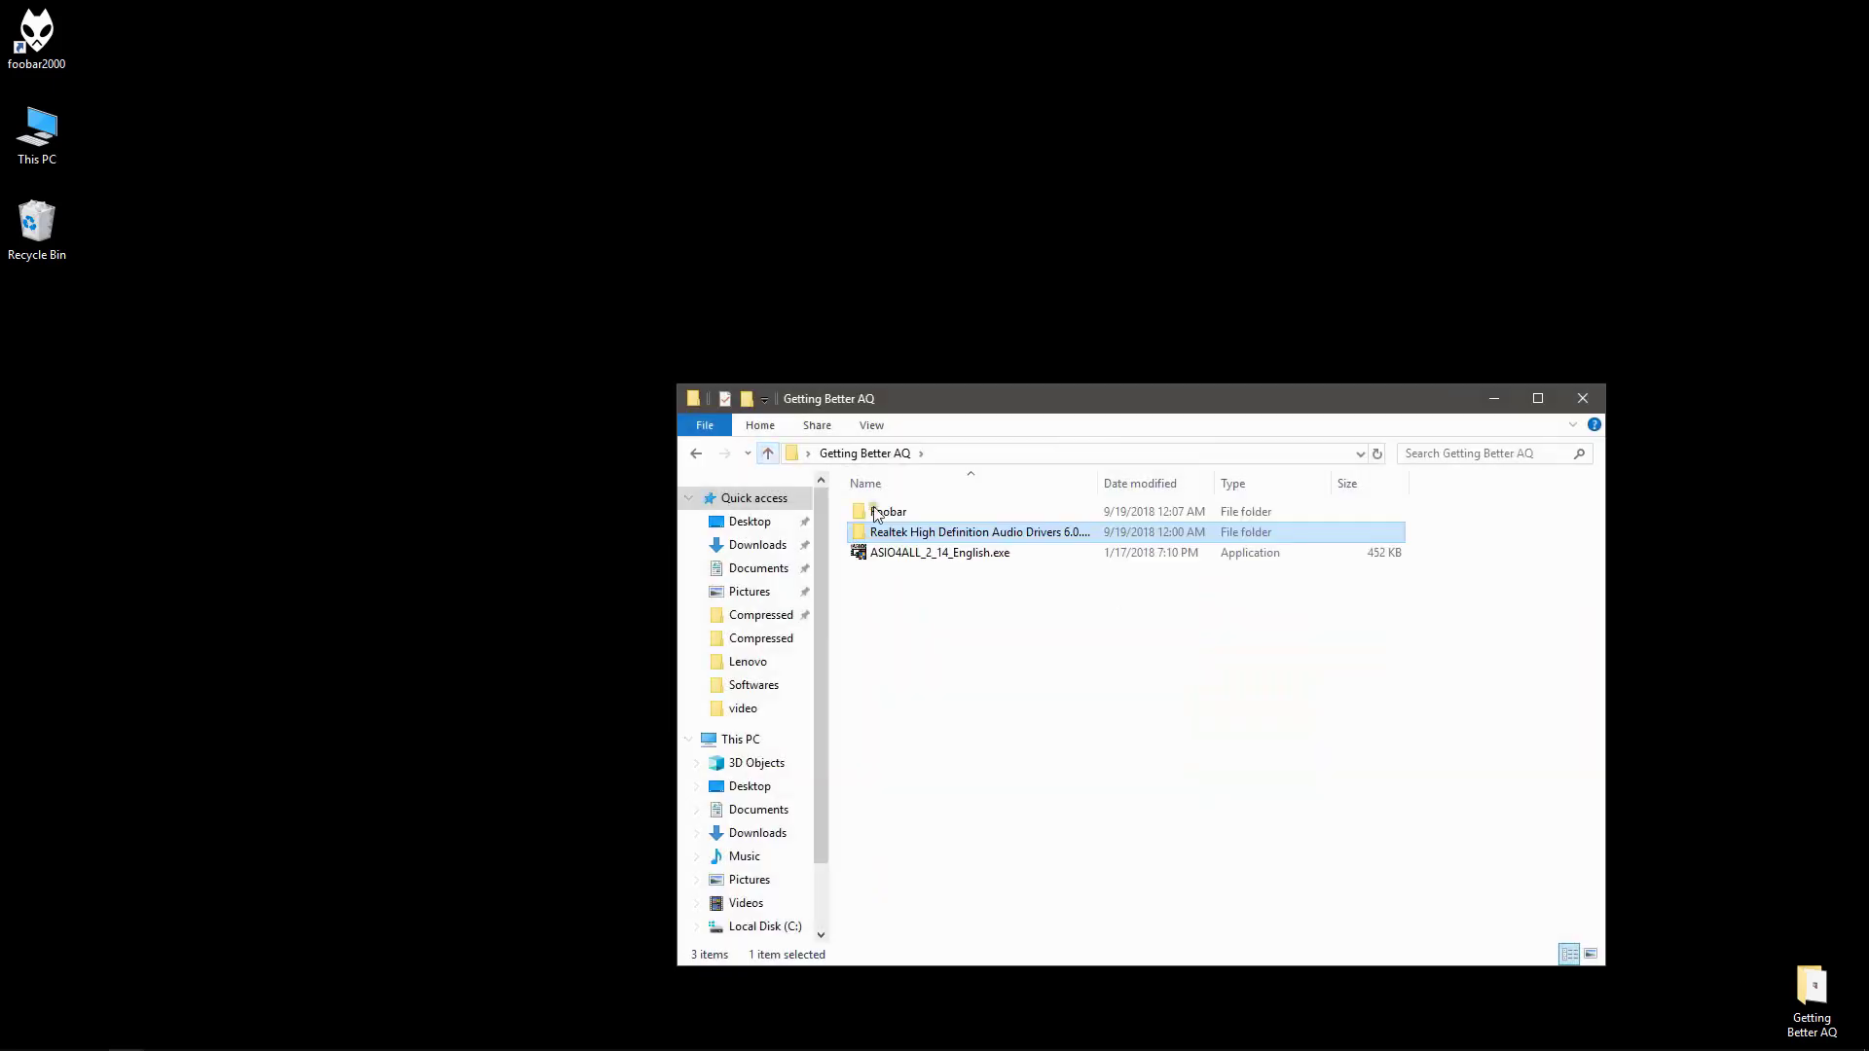
left_click(927, 536)
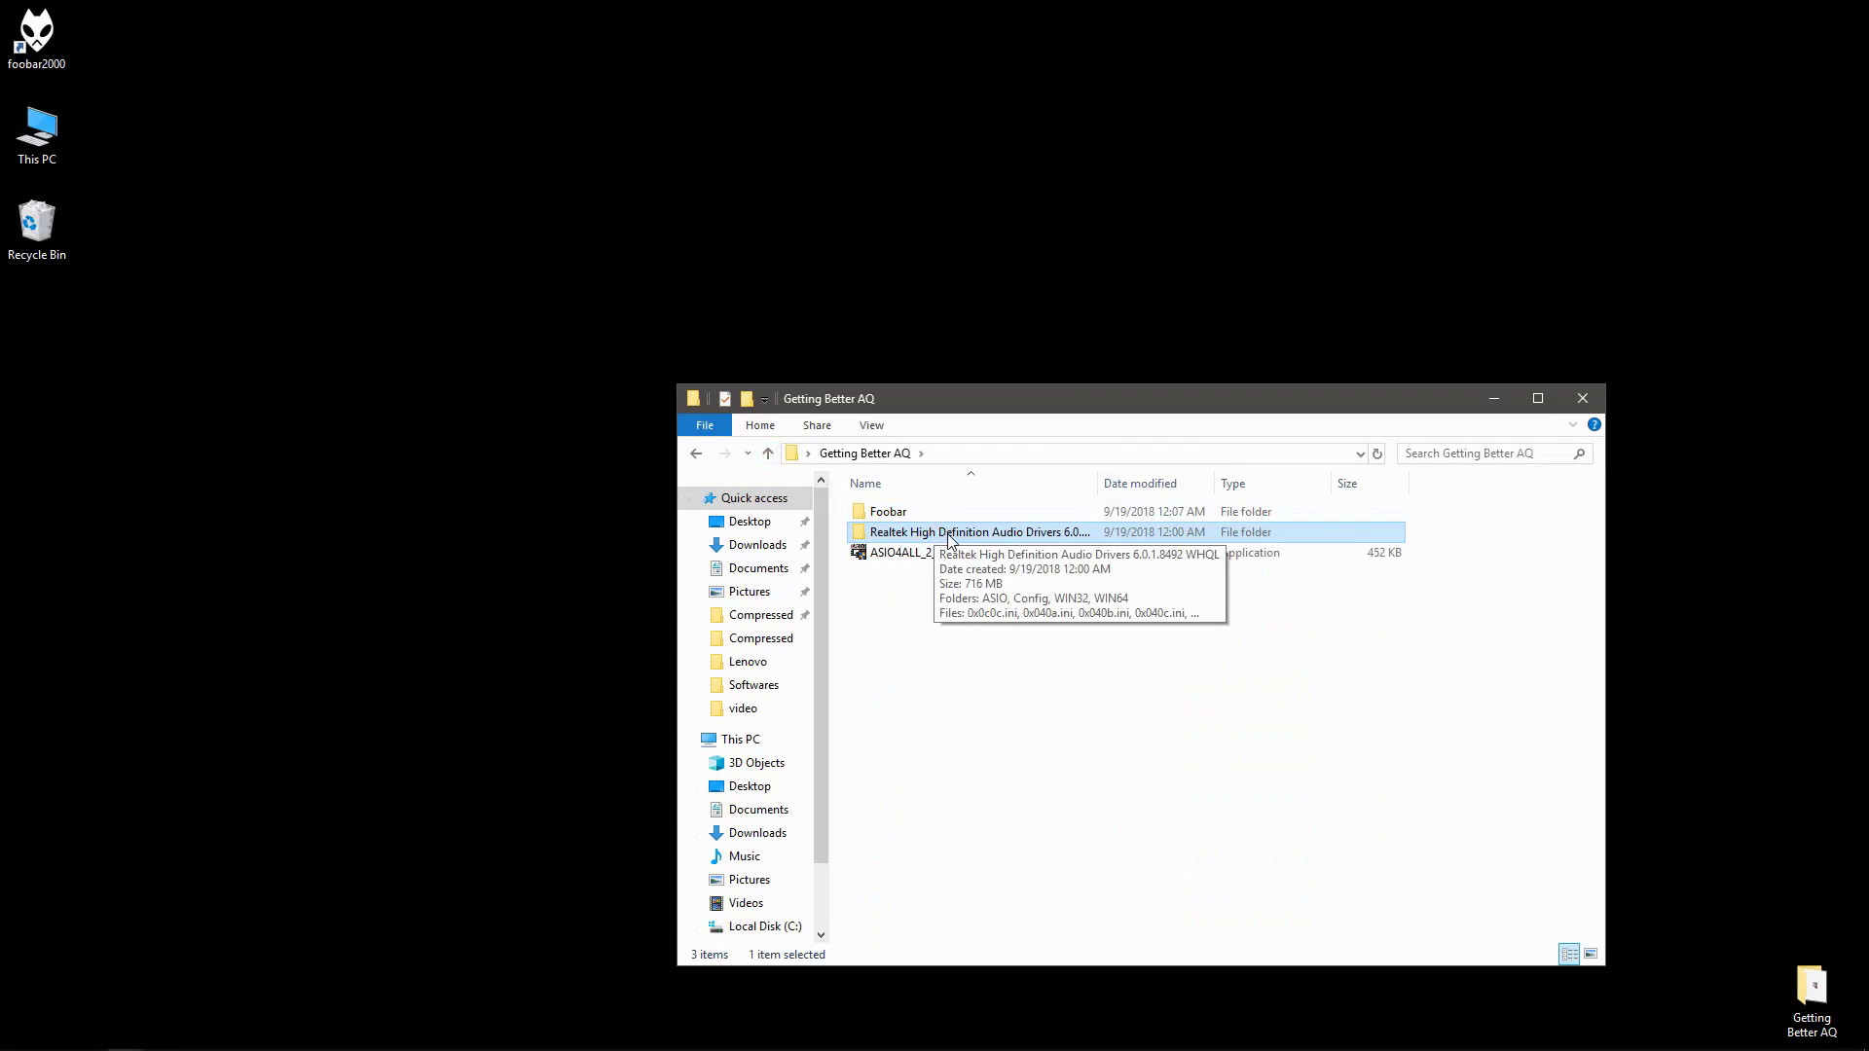
double_click(948, 535)
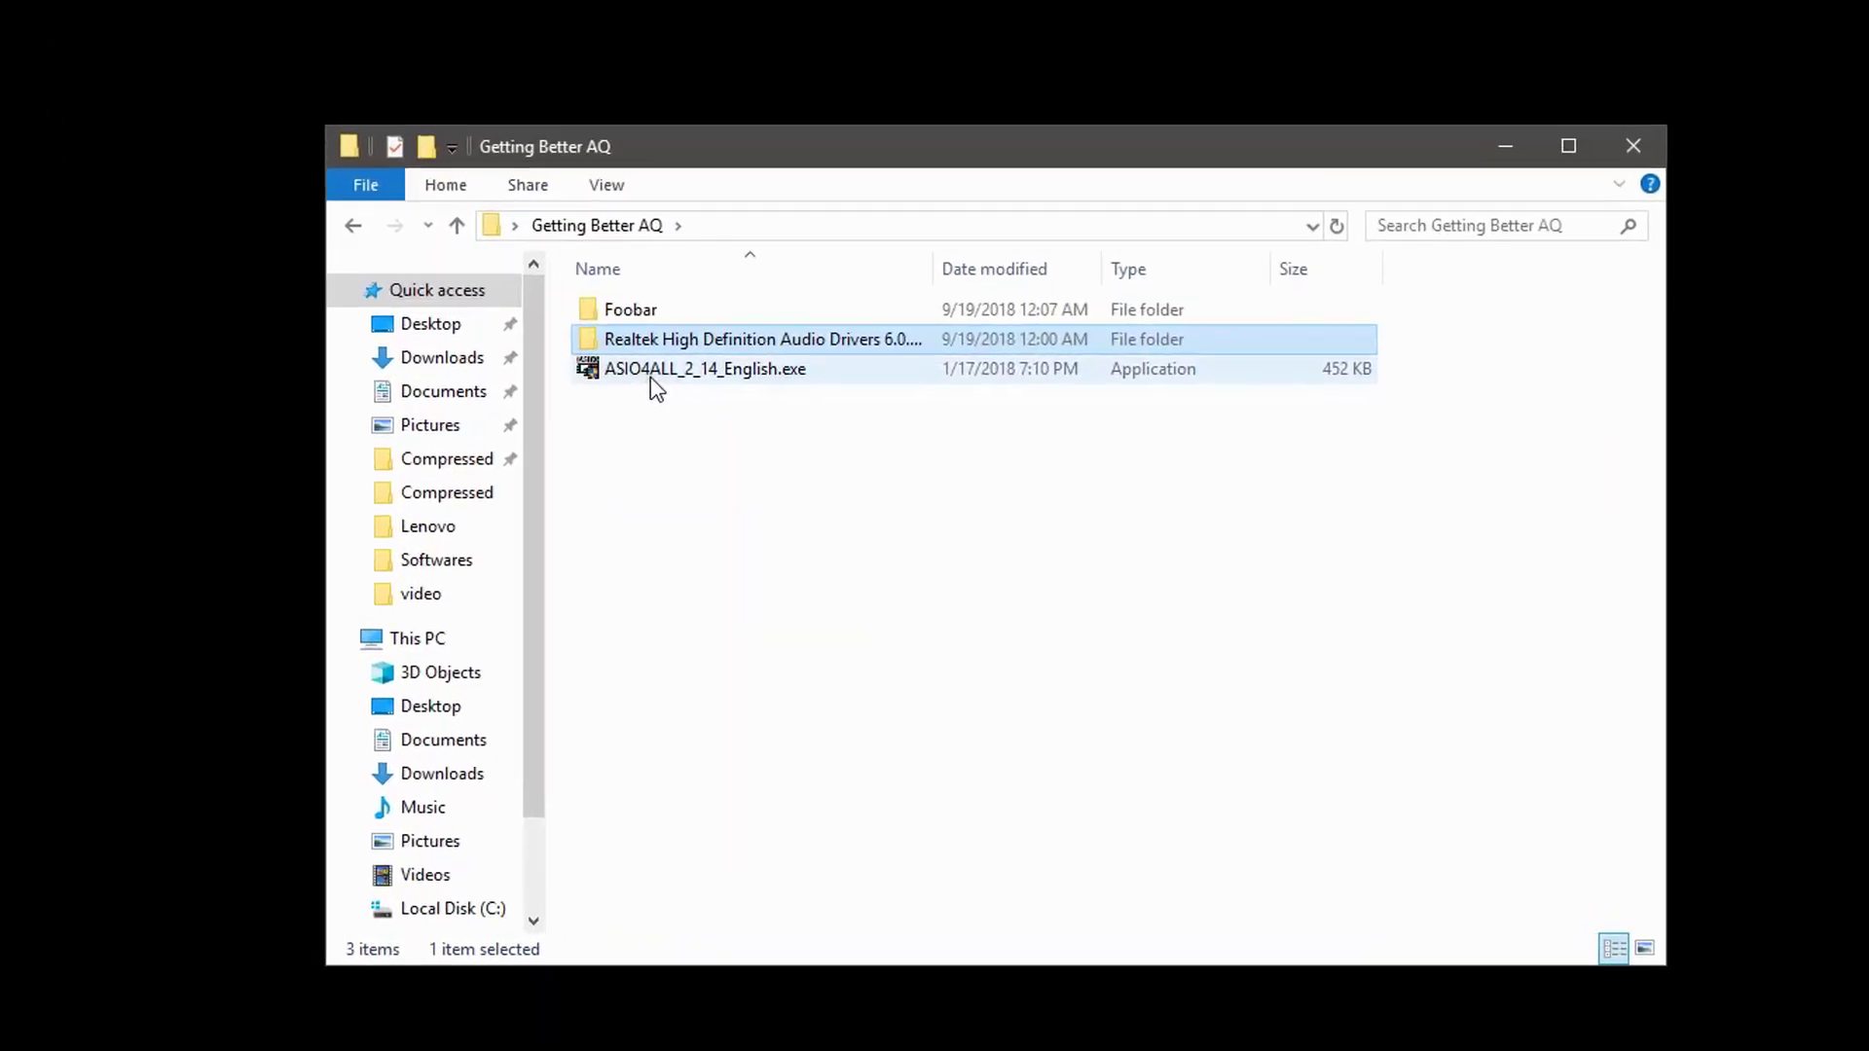
double_click(650, 377)
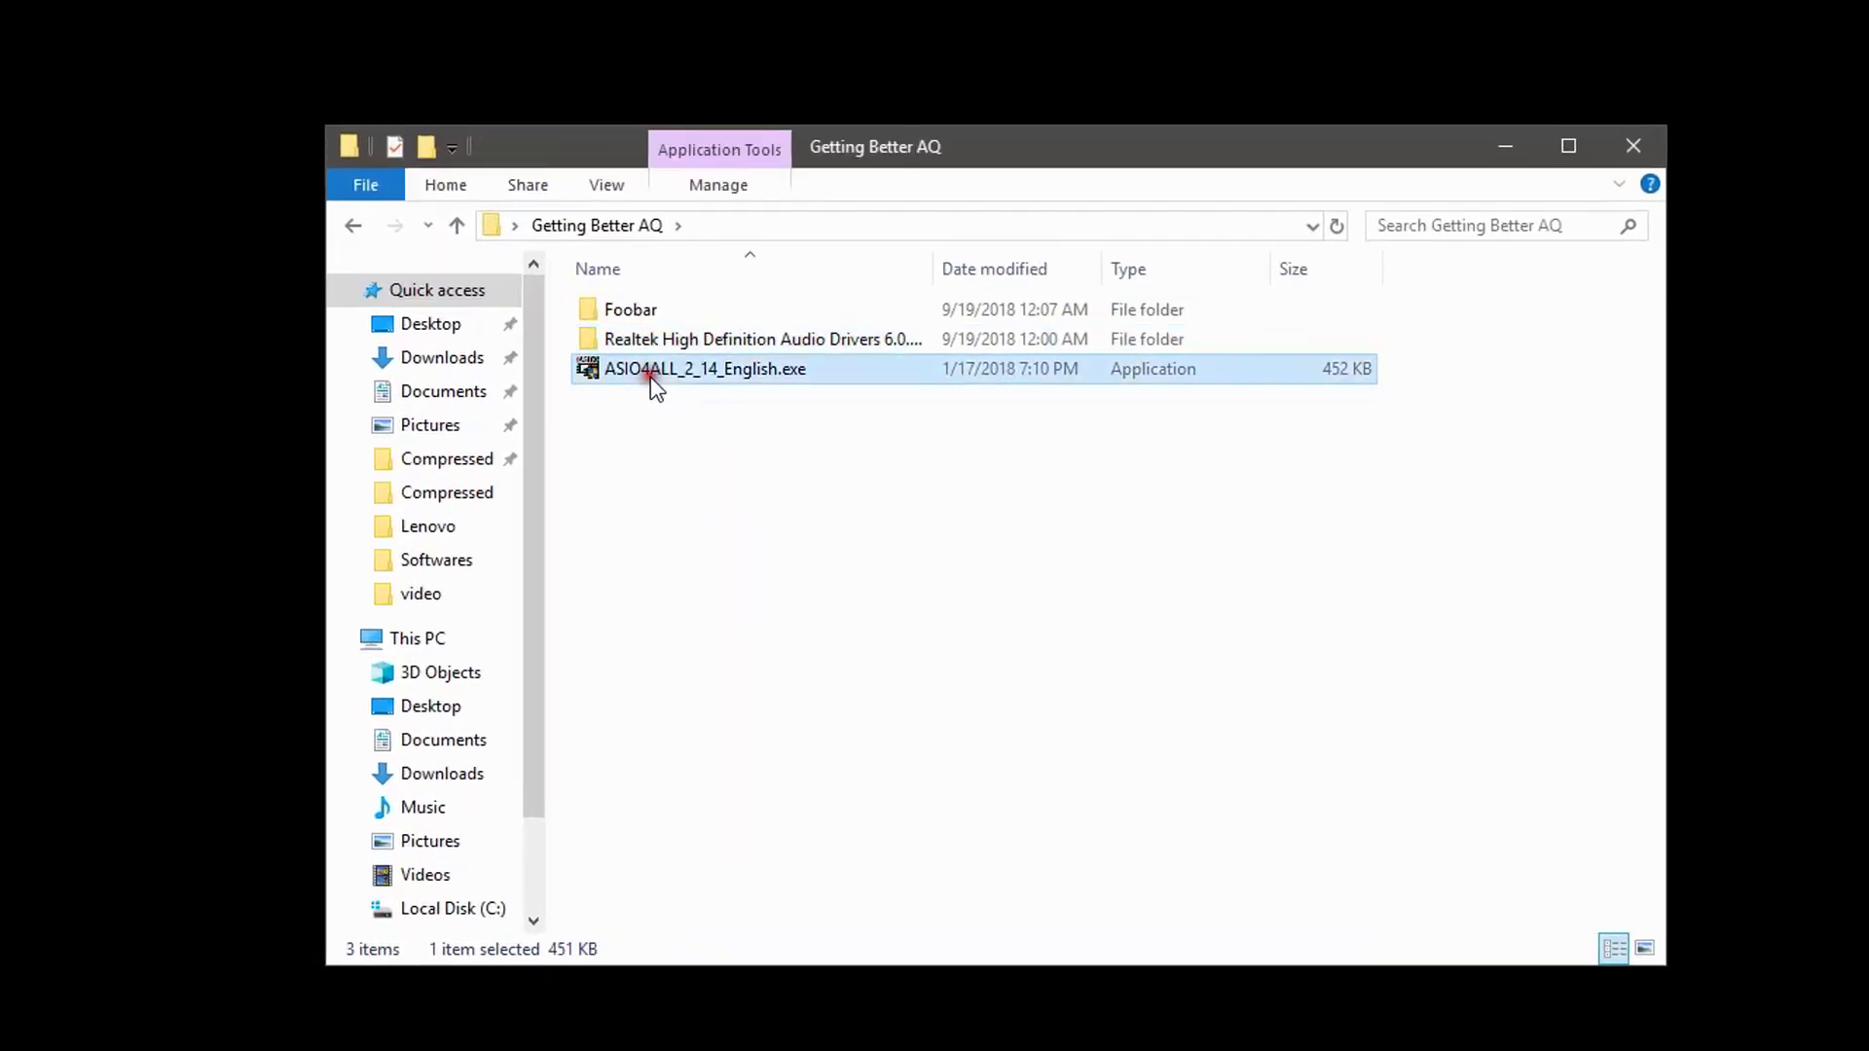
left_click(826, 568)
left_click(625, 502)
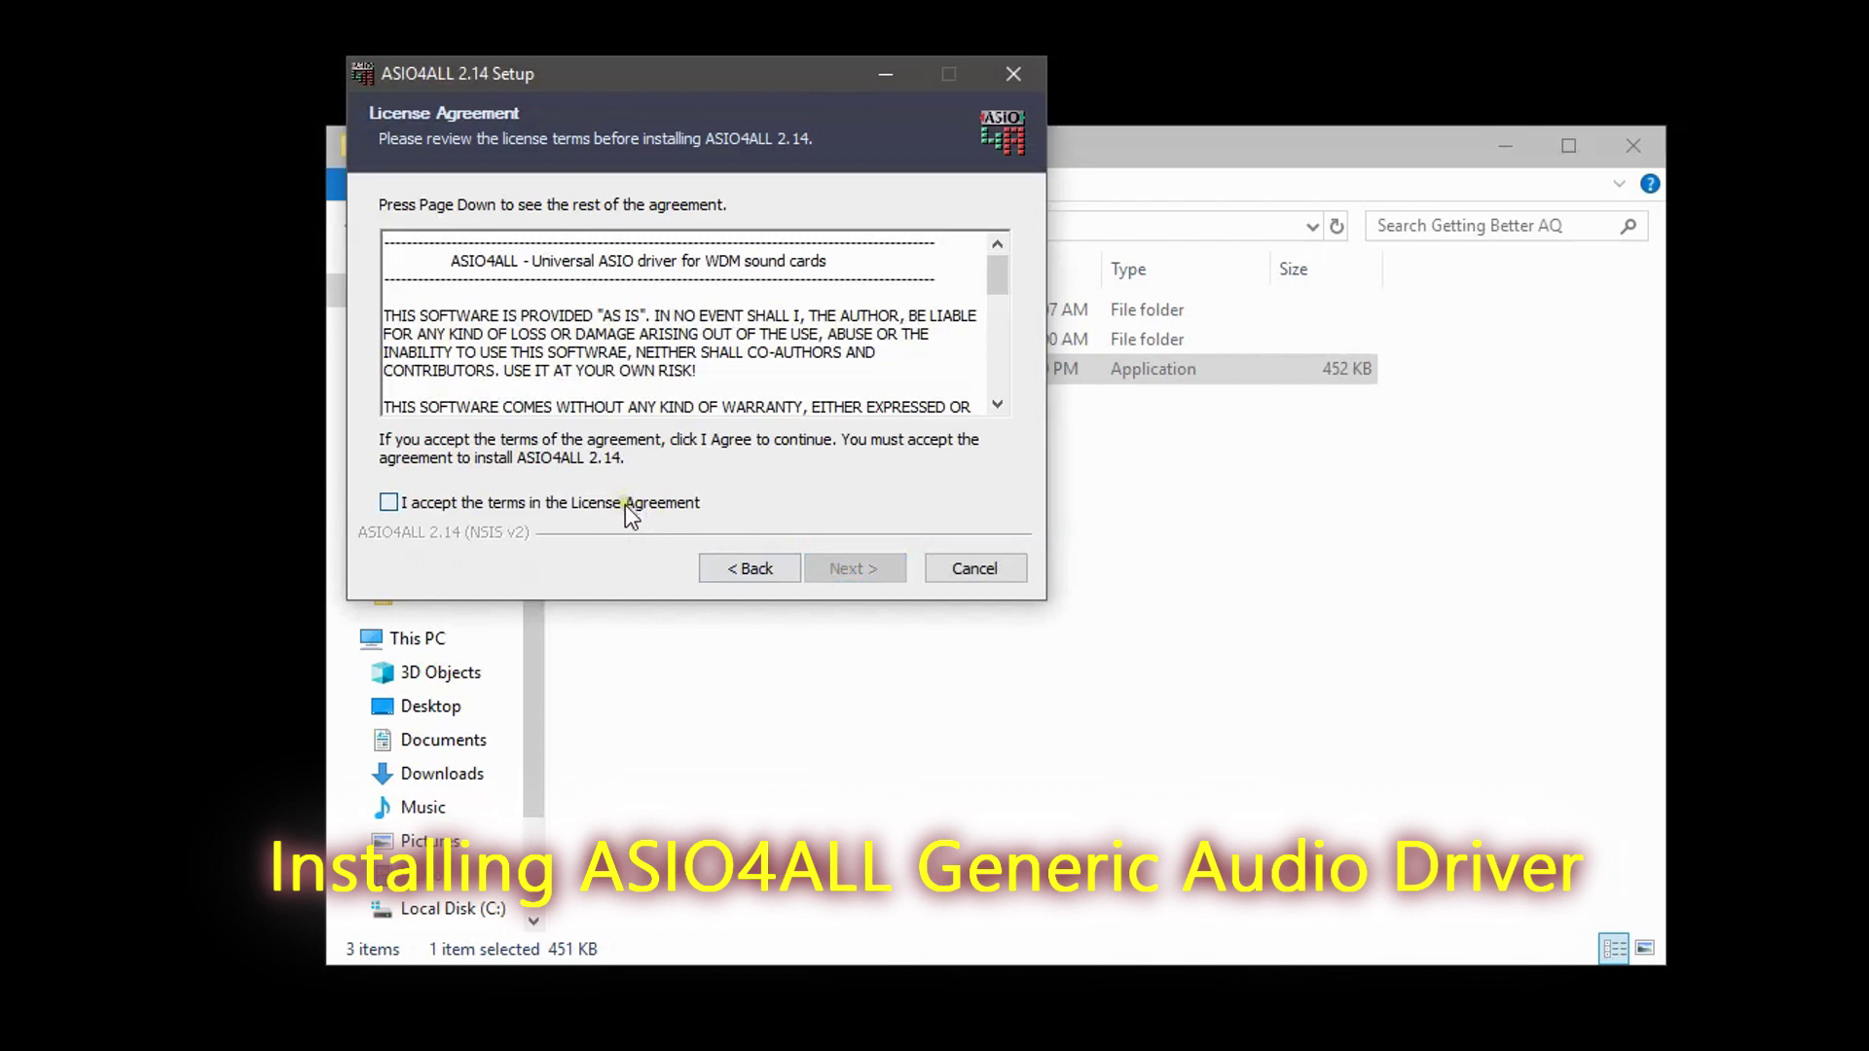
left_click(852, 568)
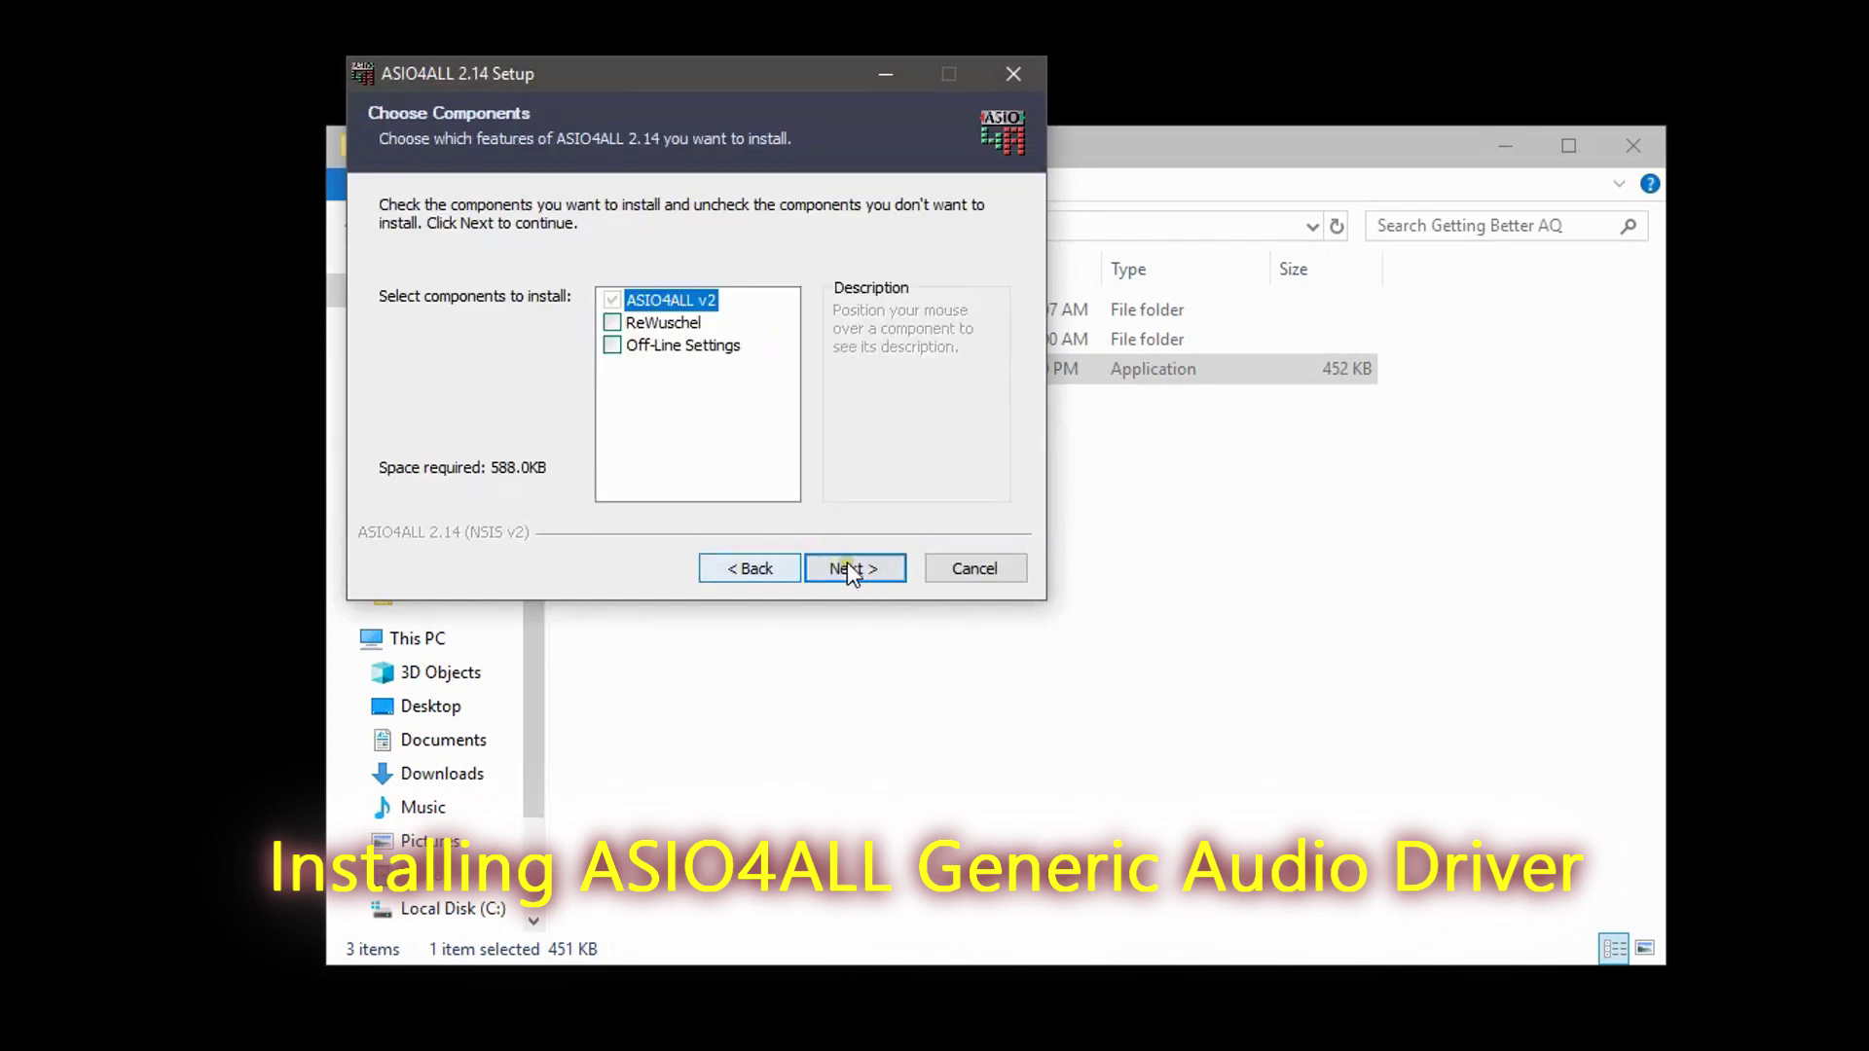
left_click(847, 564)
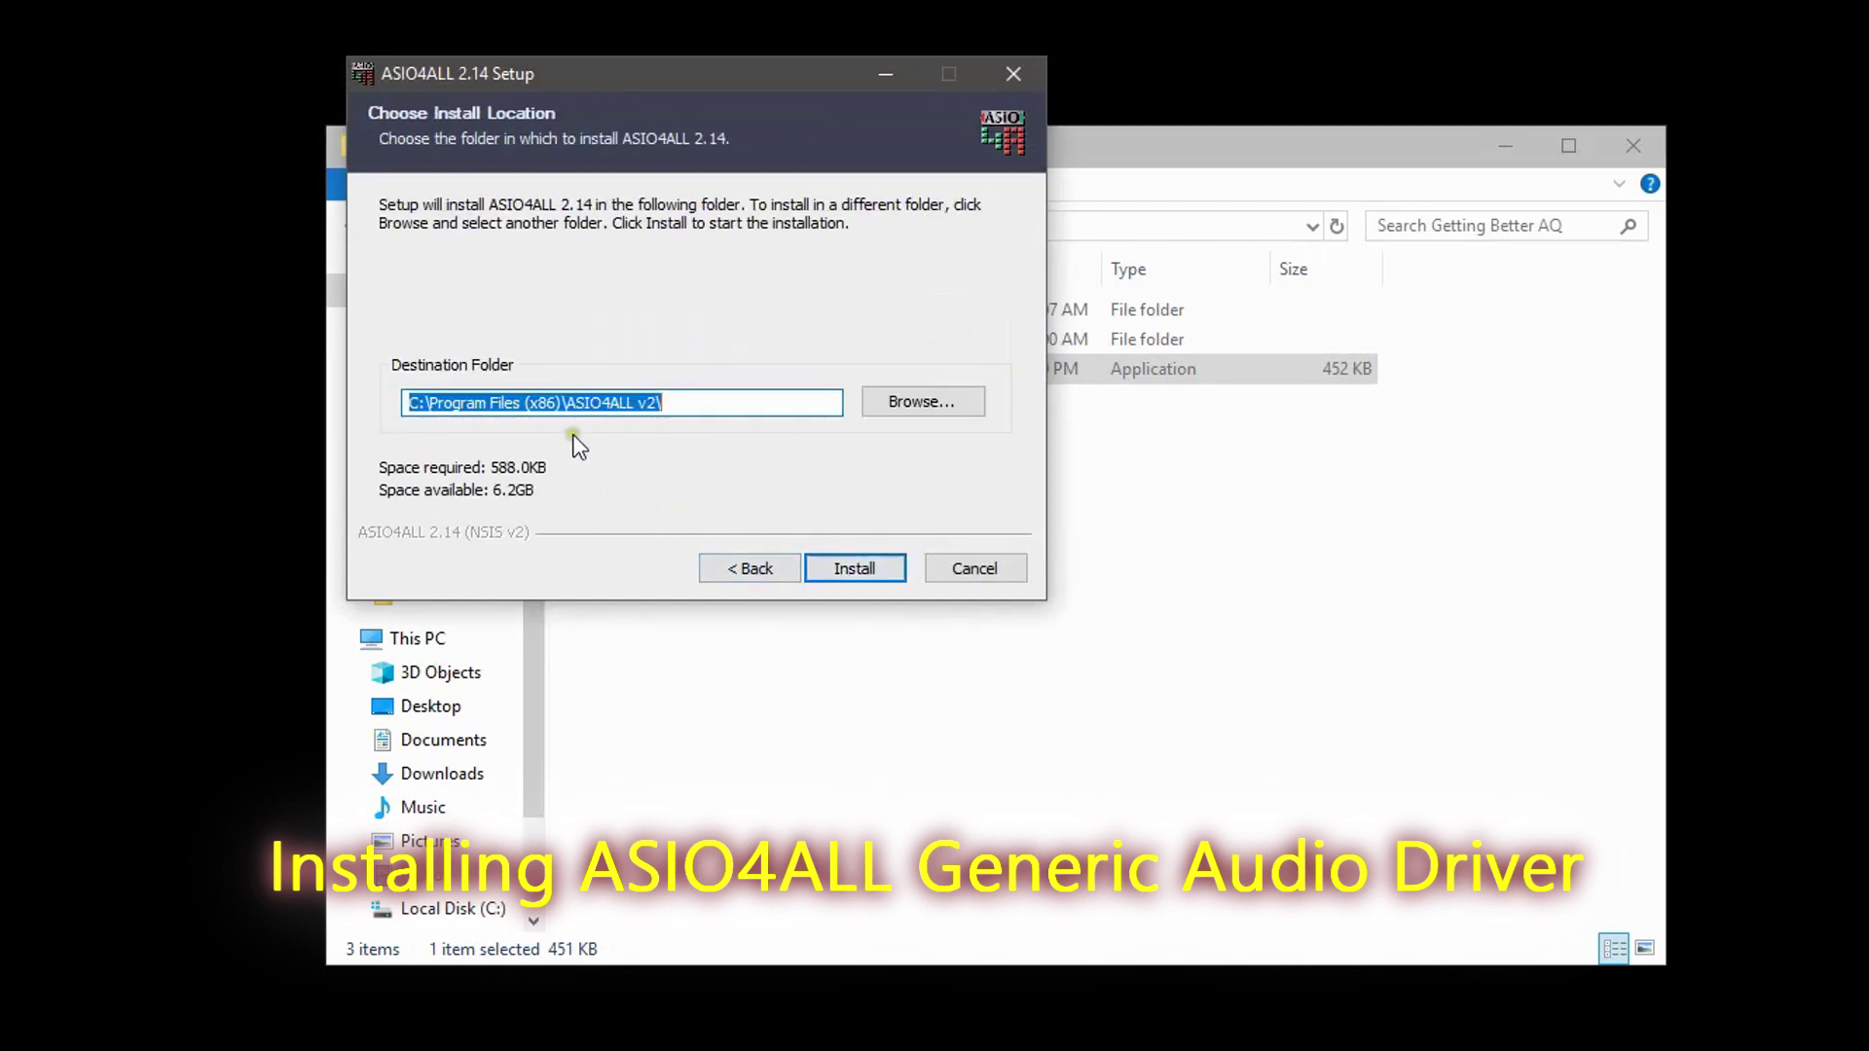
left_click(966, 564)
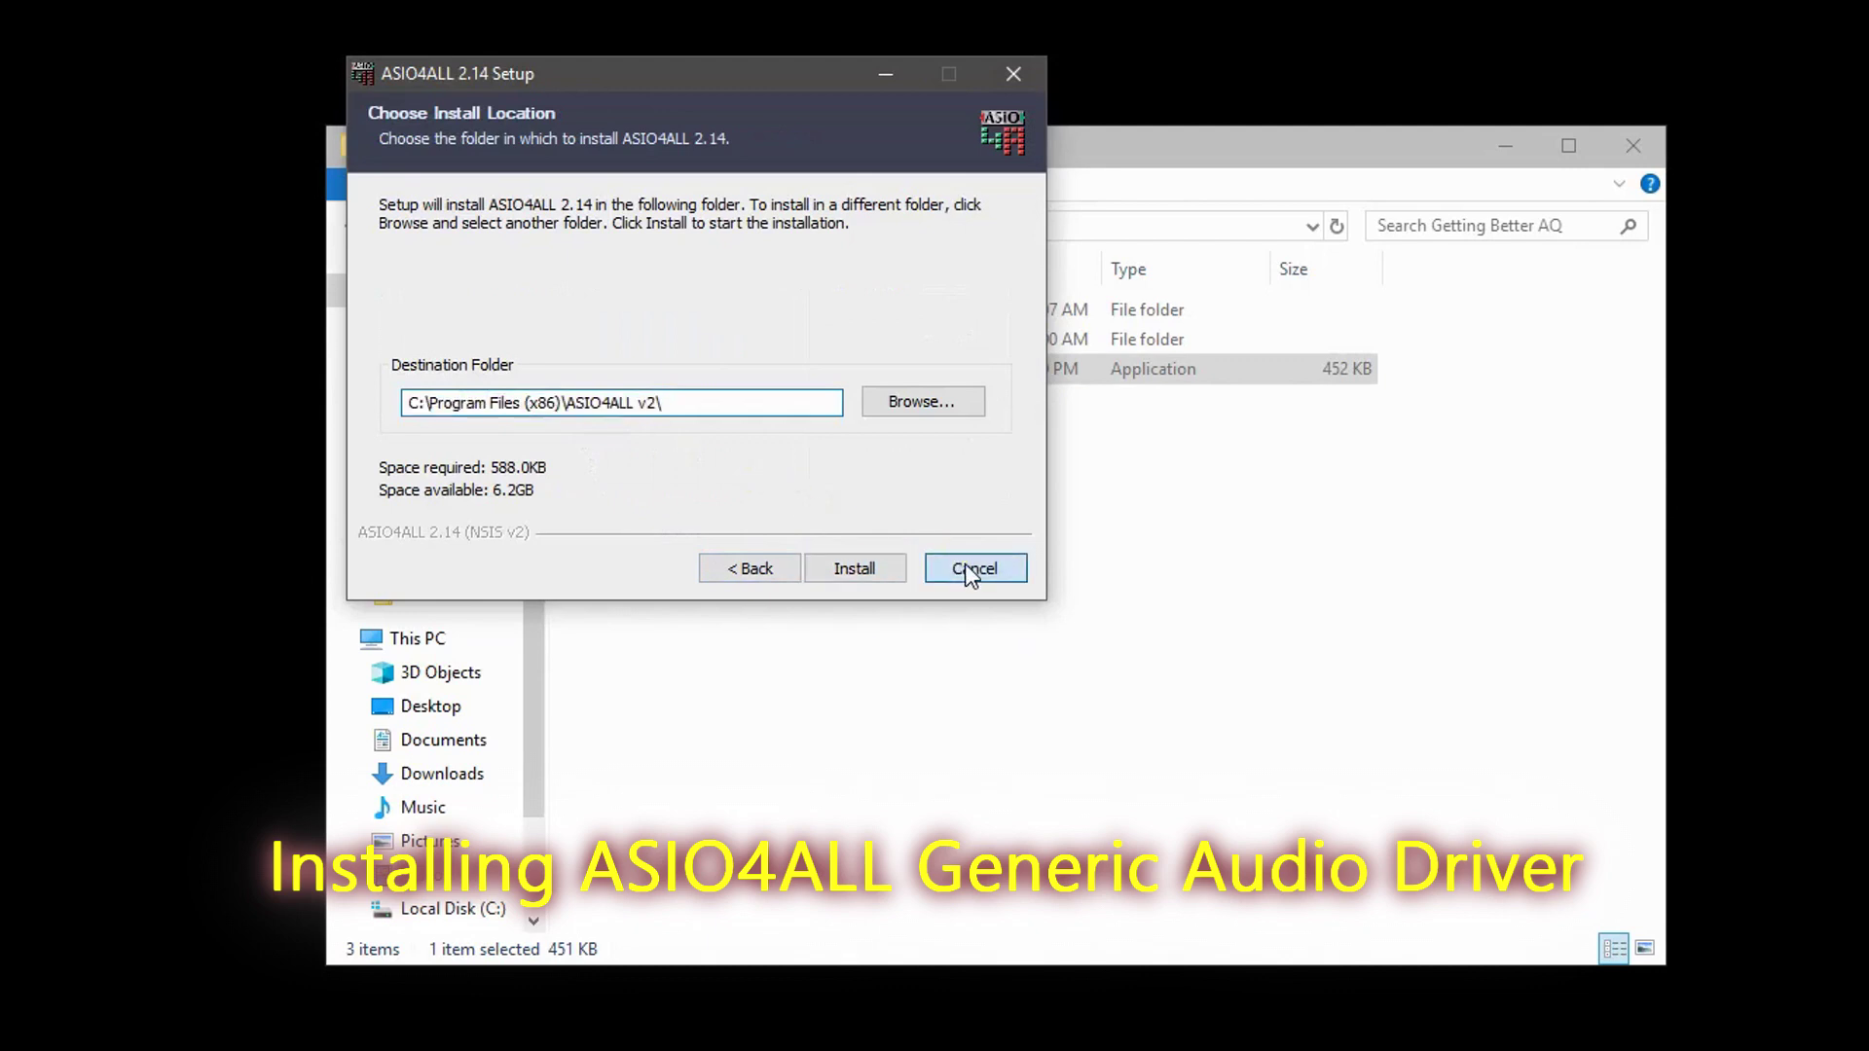
left_click(762, 437)
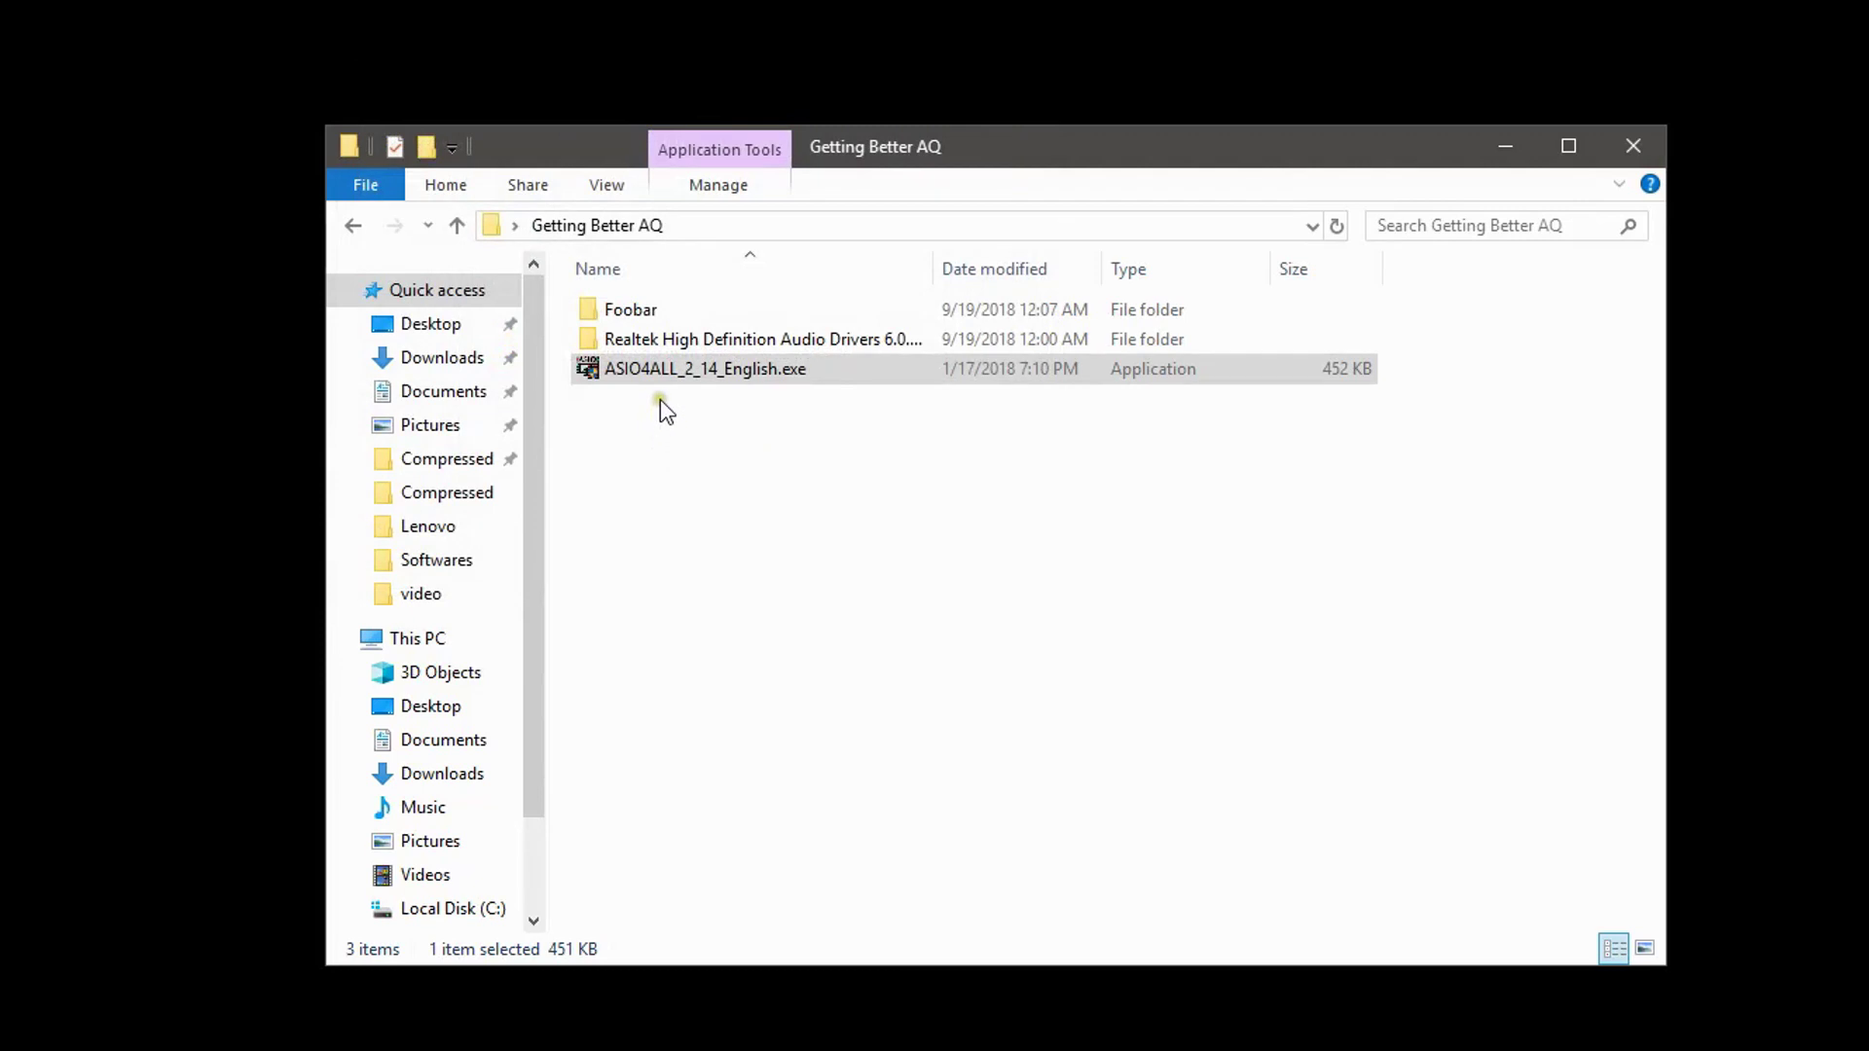
Run foobar2000_v1.4.exe for a full install into C:\Program Files (x86)\foobar2000, without launching afterward.
double_click(666, 311)
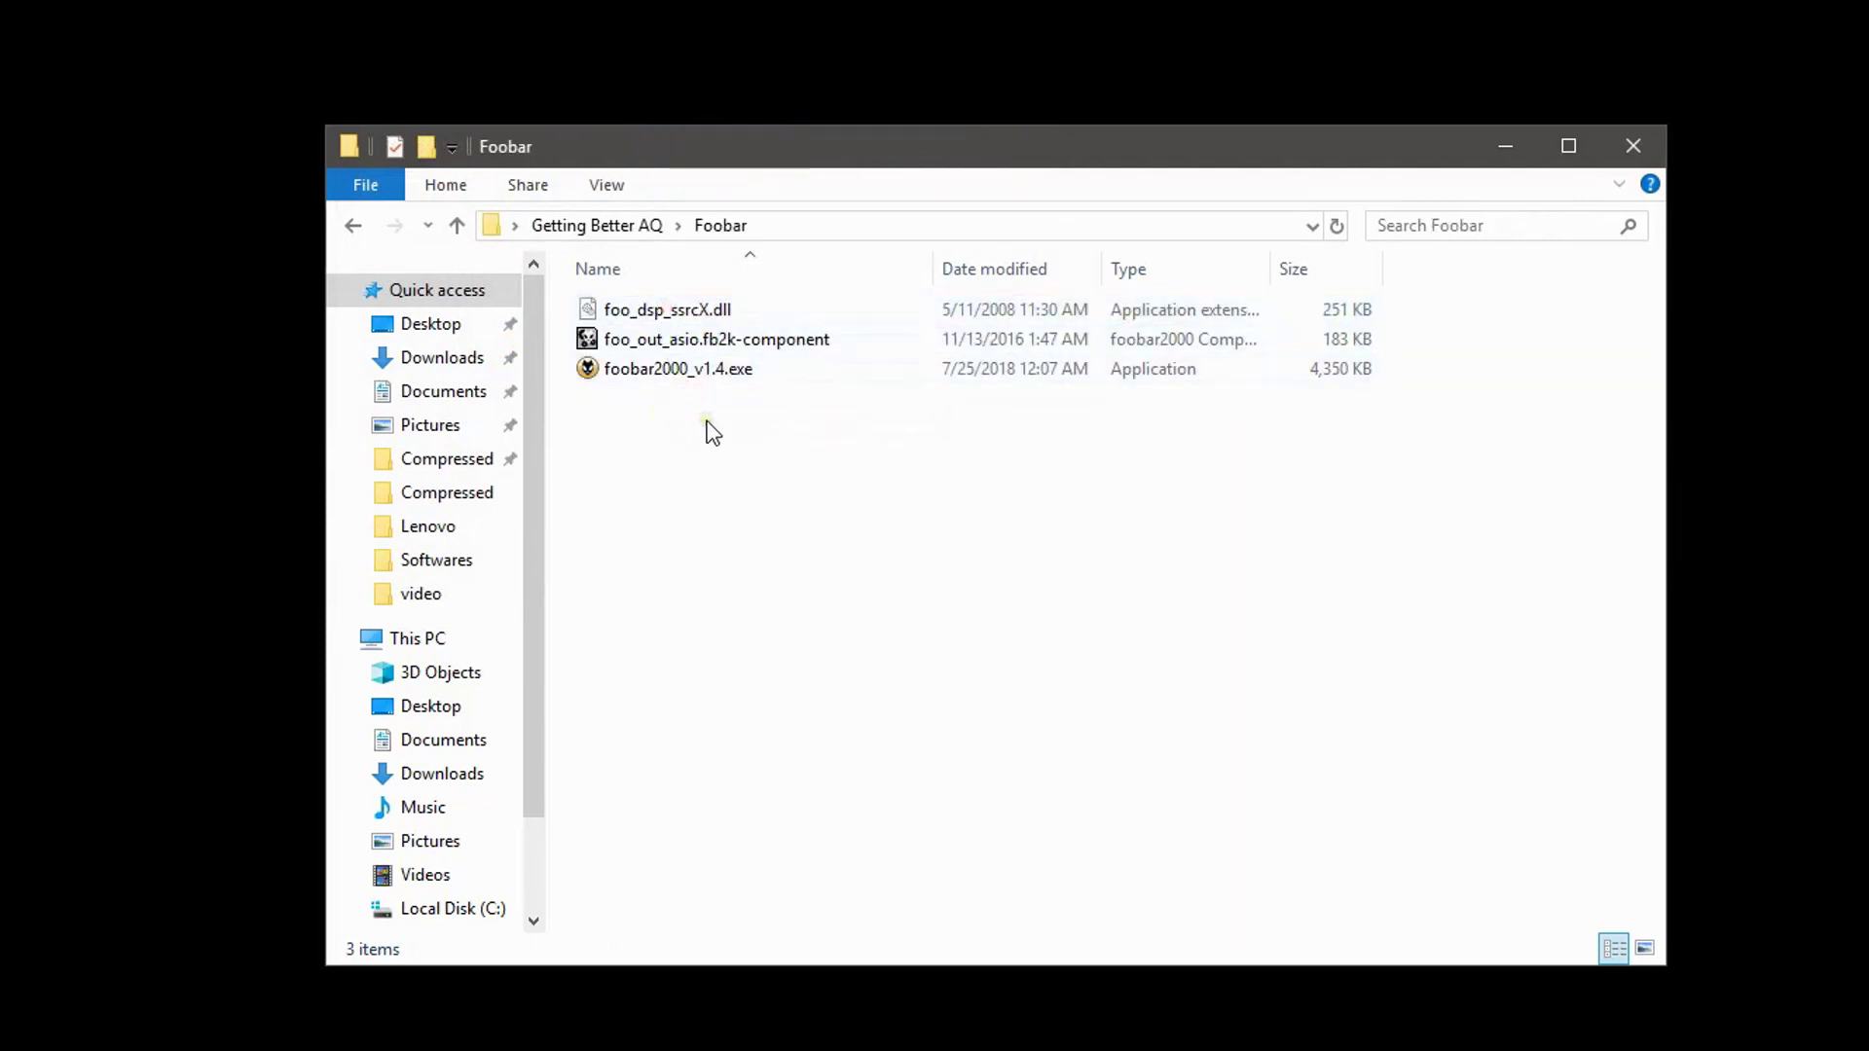
double_click(676, 378)
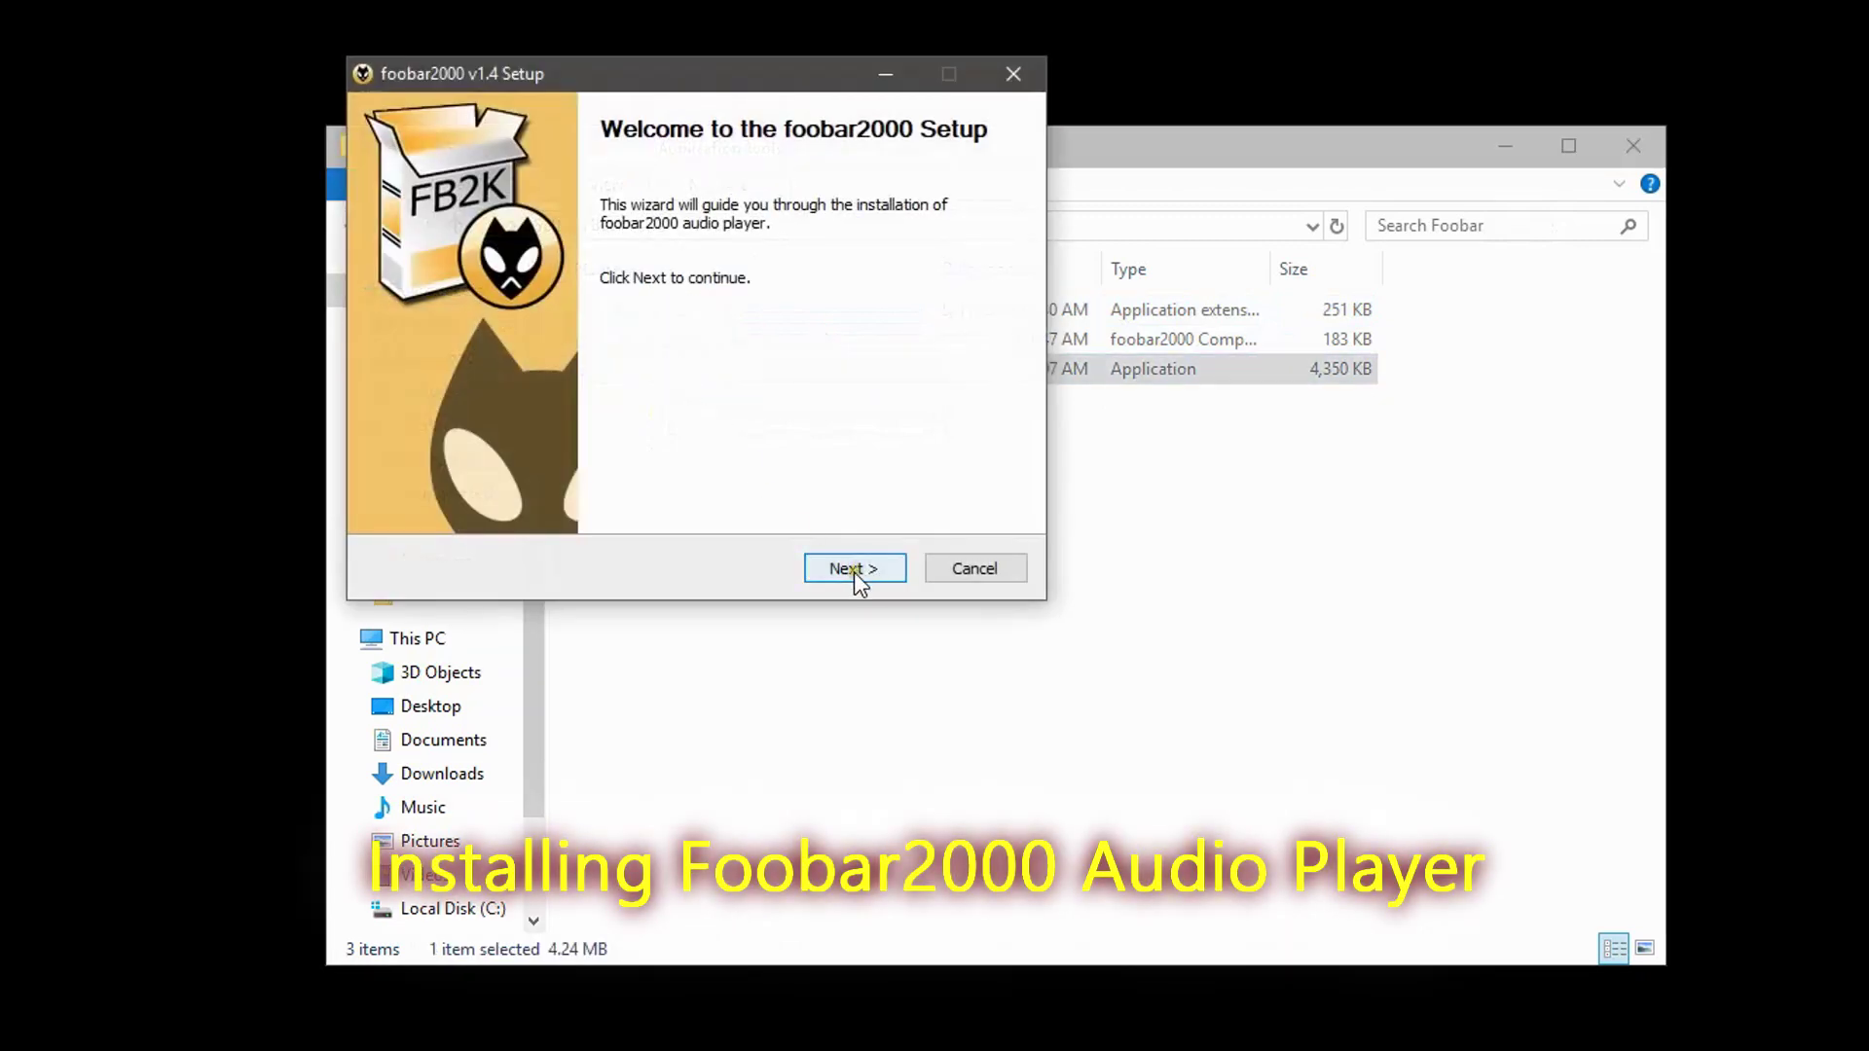
left_click(855, 573)
left_click(853, 570)
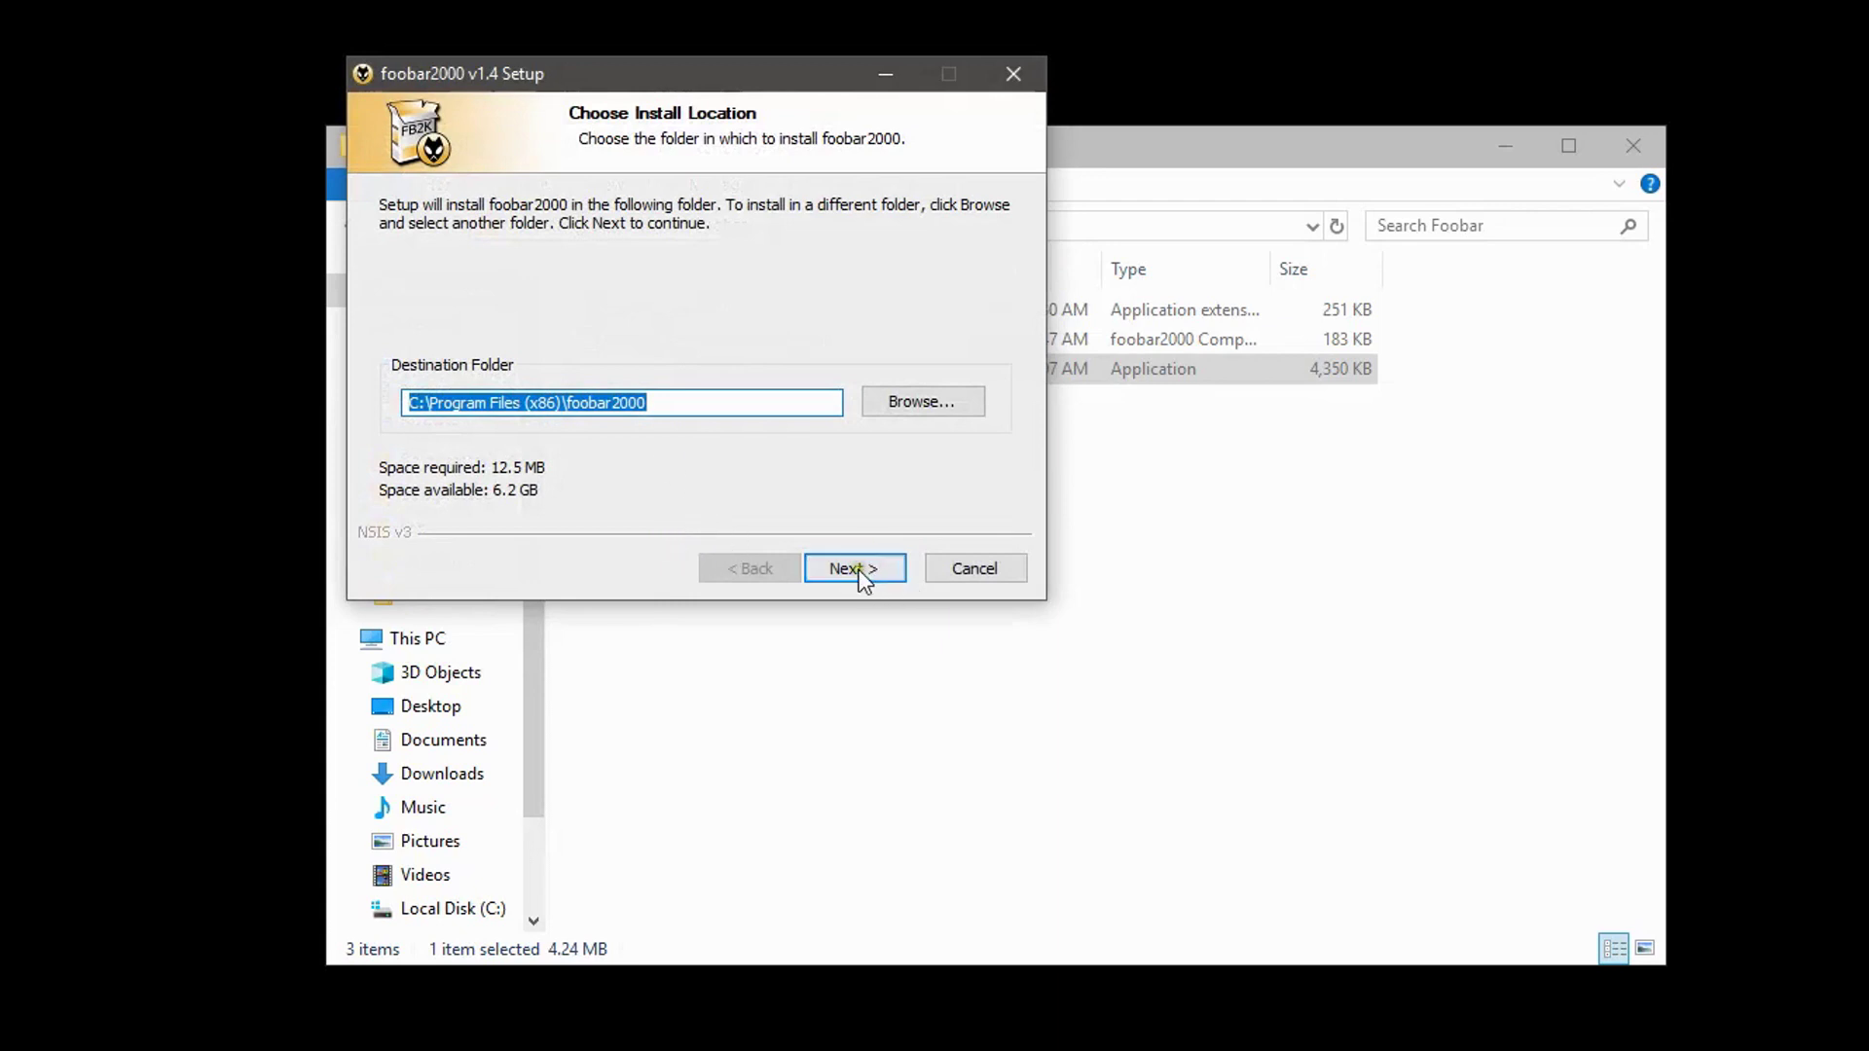
left_click(856, 570)
left_click(851, 570)
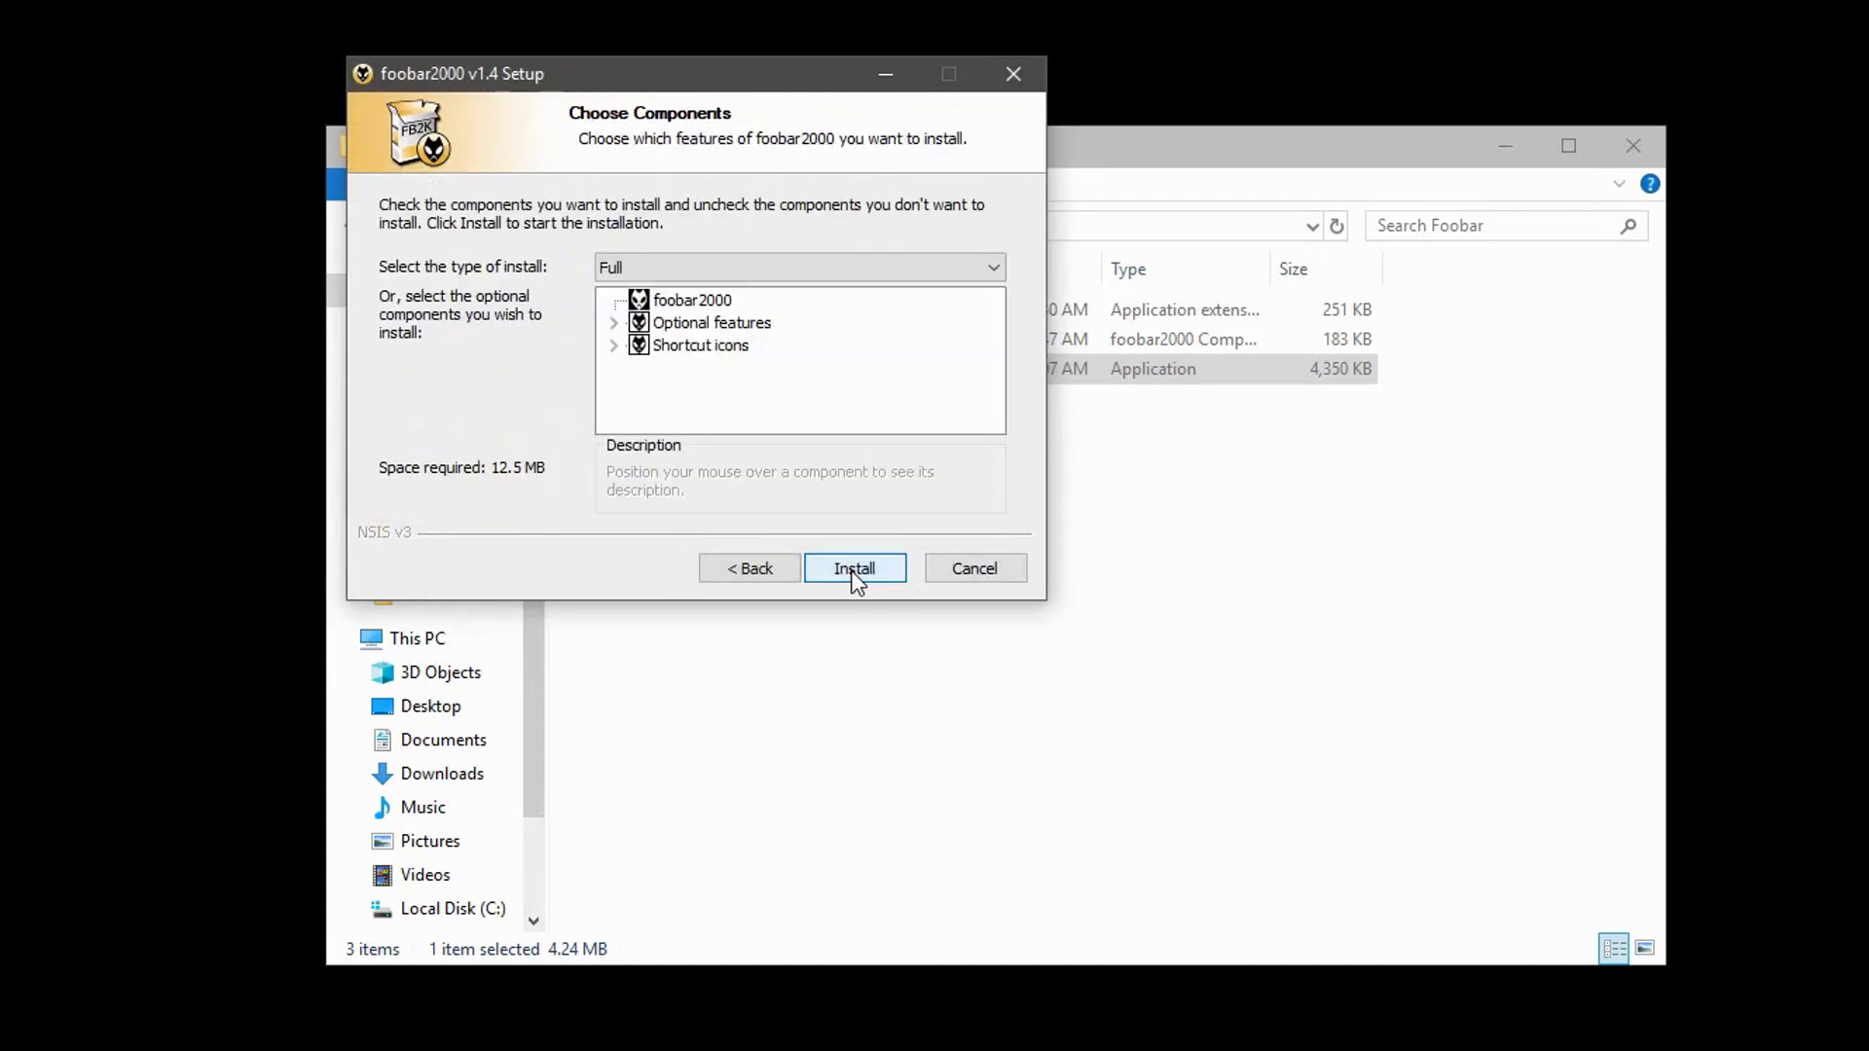
left_click(851, 571)
left_click(701, 309)
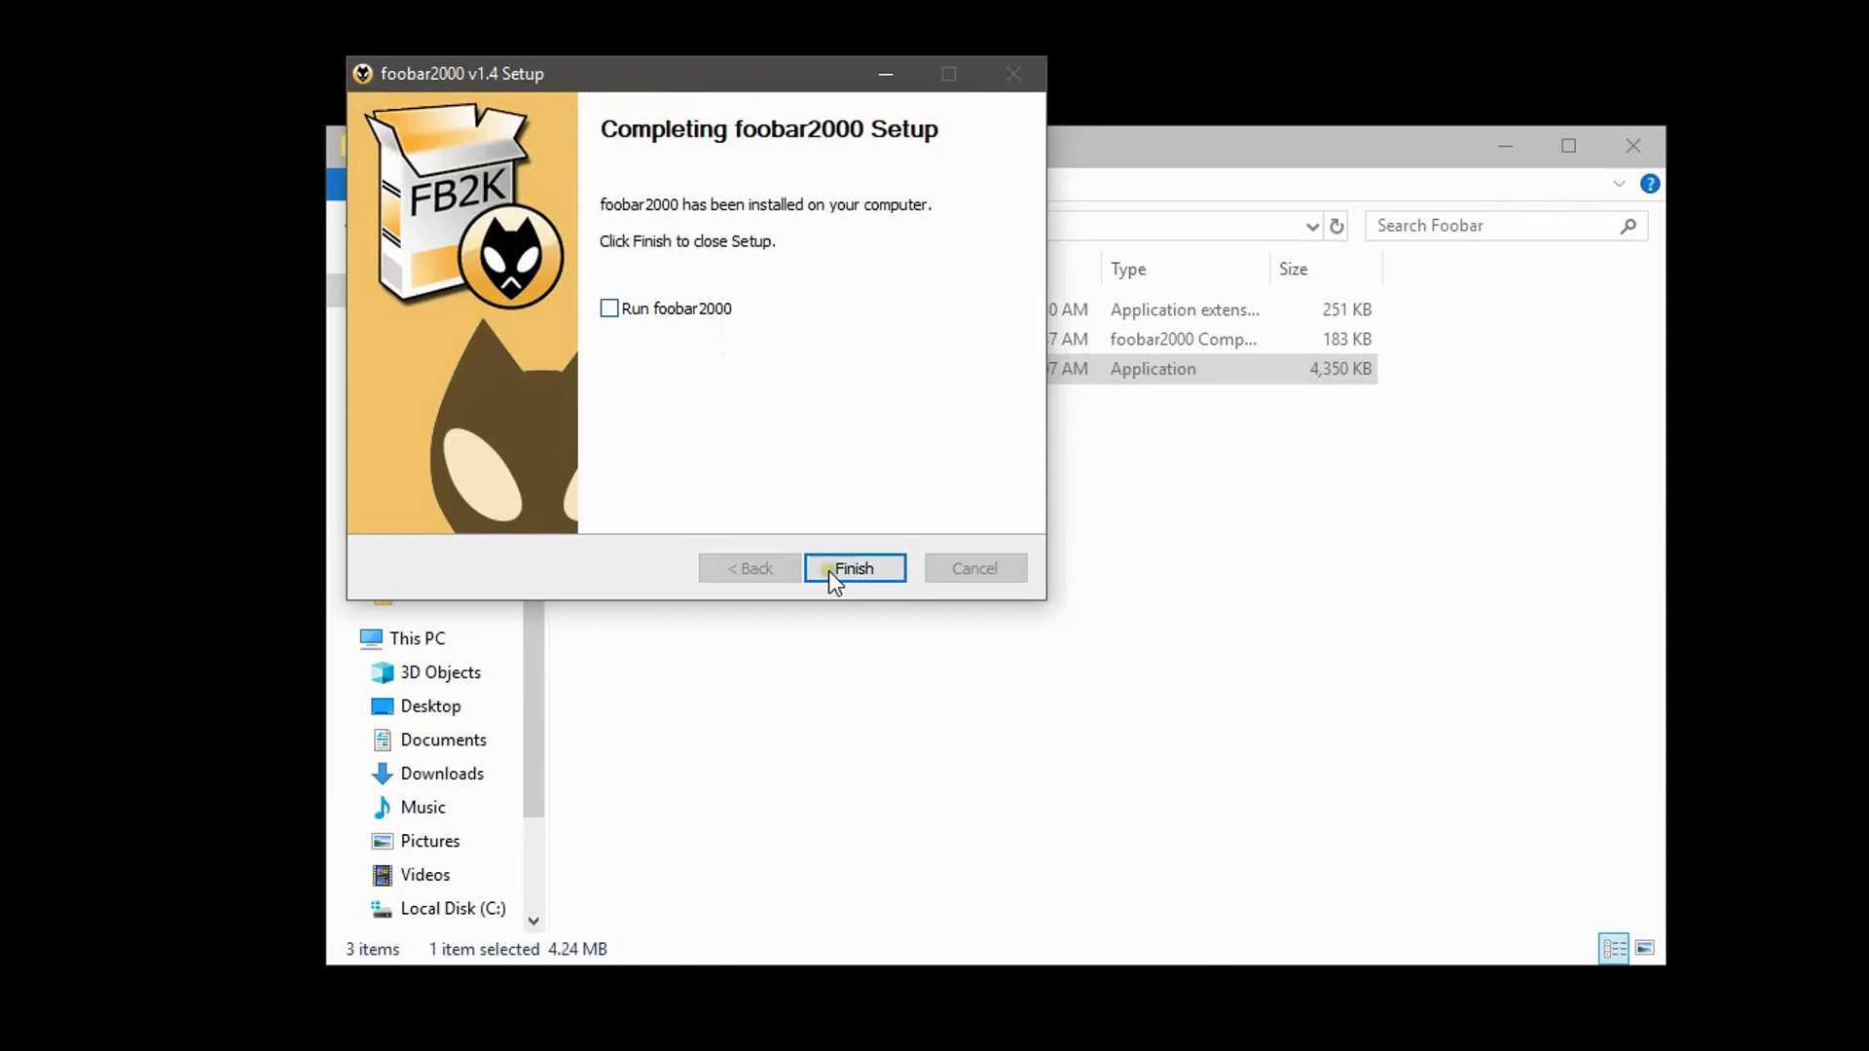
left_click(838, 583)
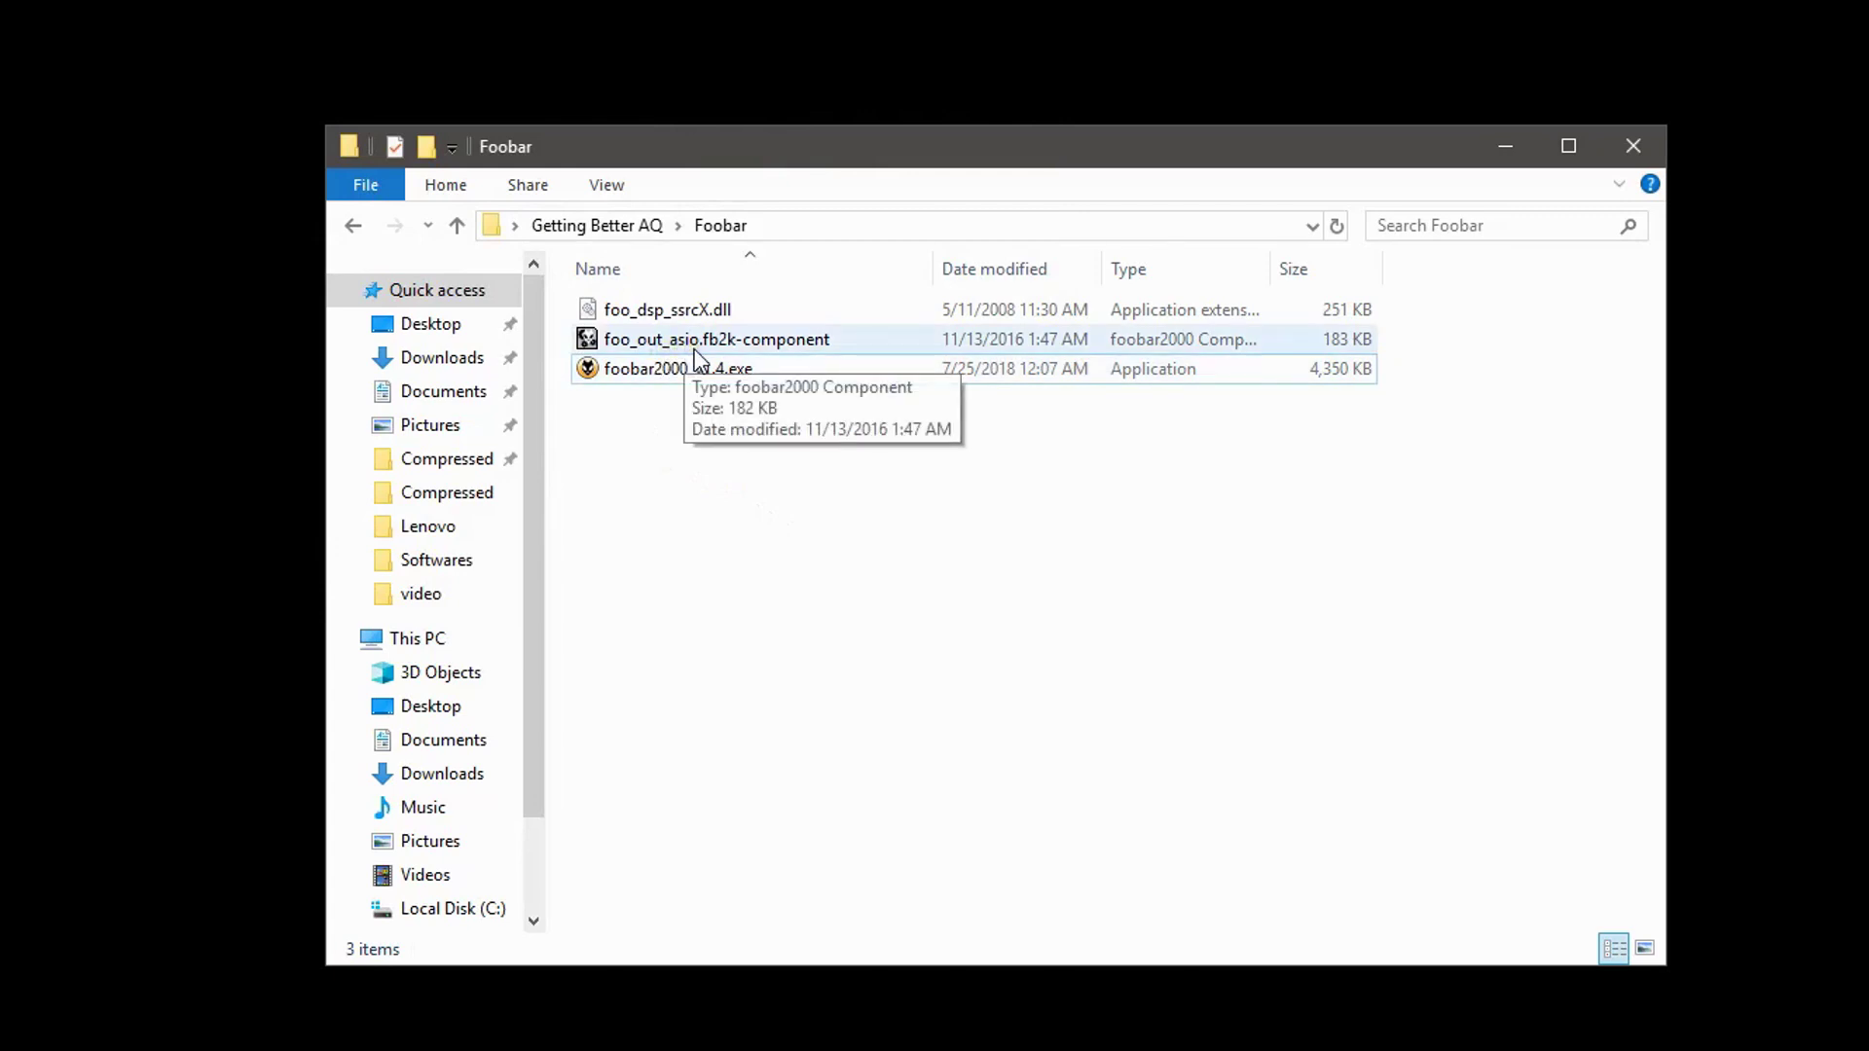
Add the foo_out_asio.fb2k-component to foobar2000, restart to load it, then close the player.
double_click(692, 345)
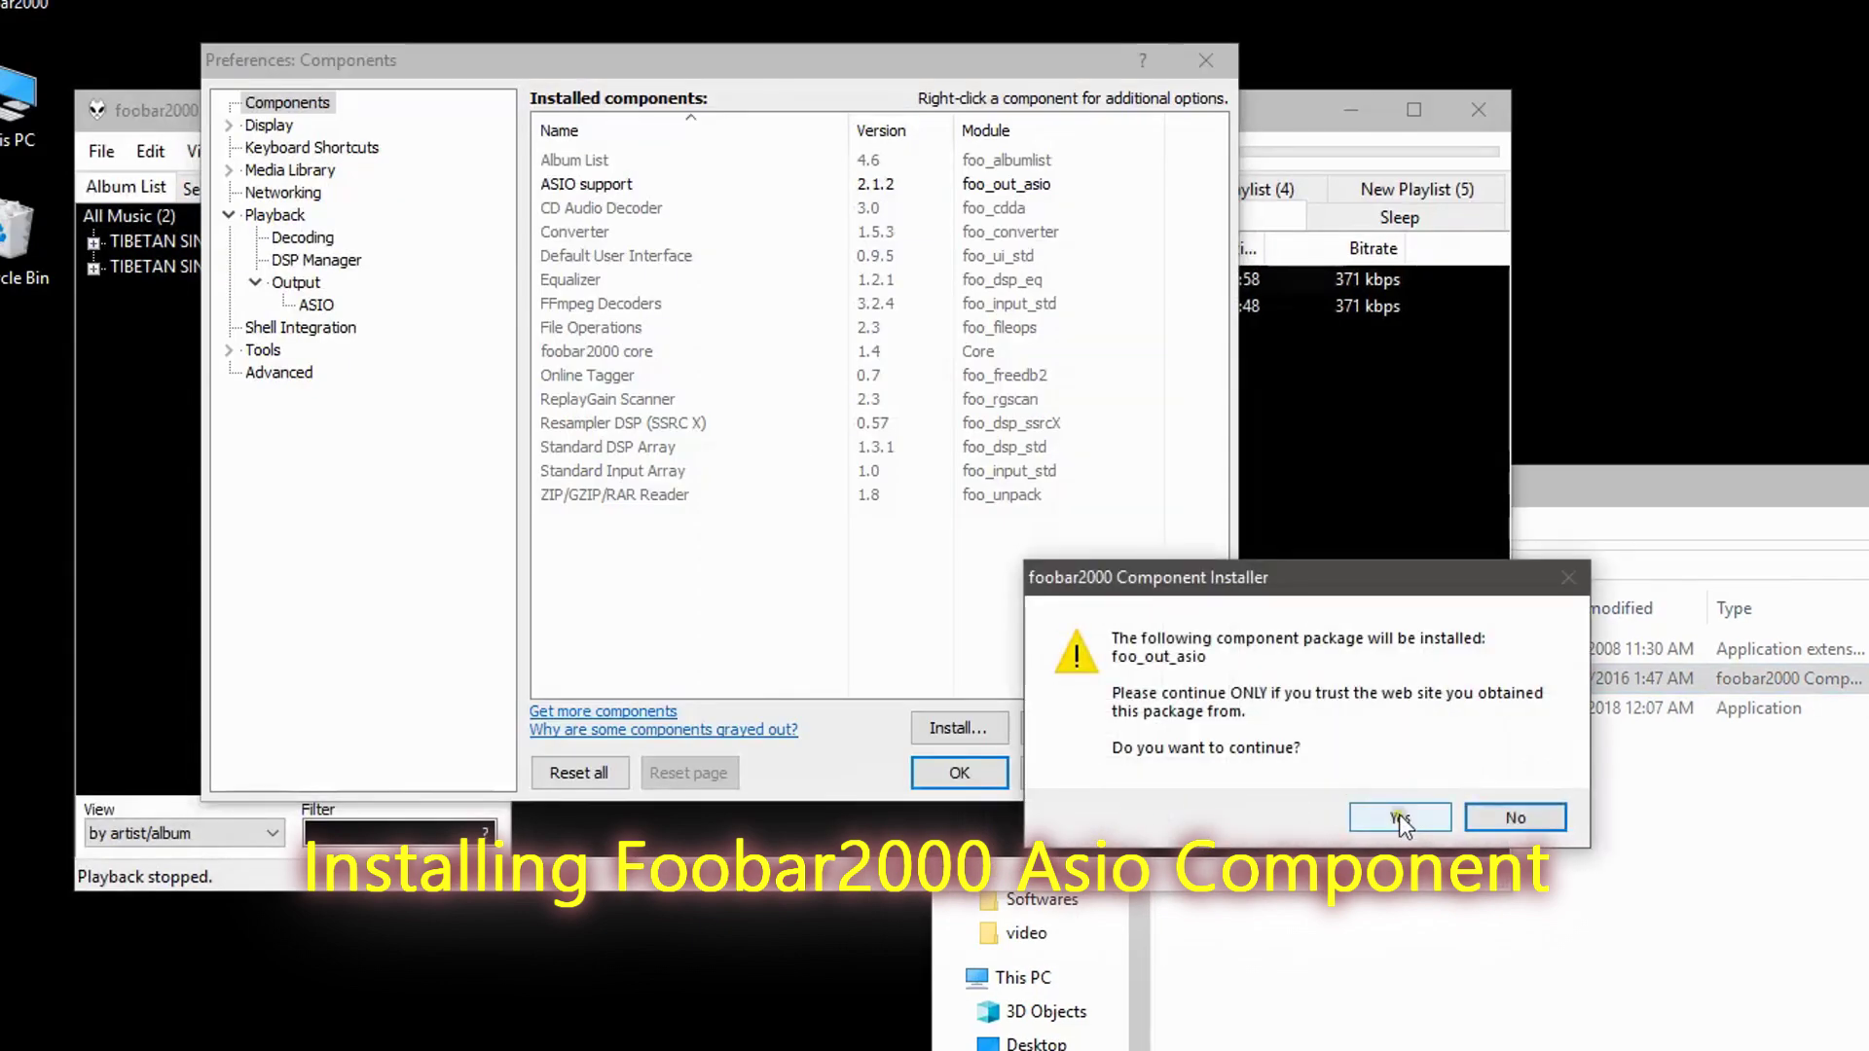
left_click(1400, 816)
left_click(1168, 771)
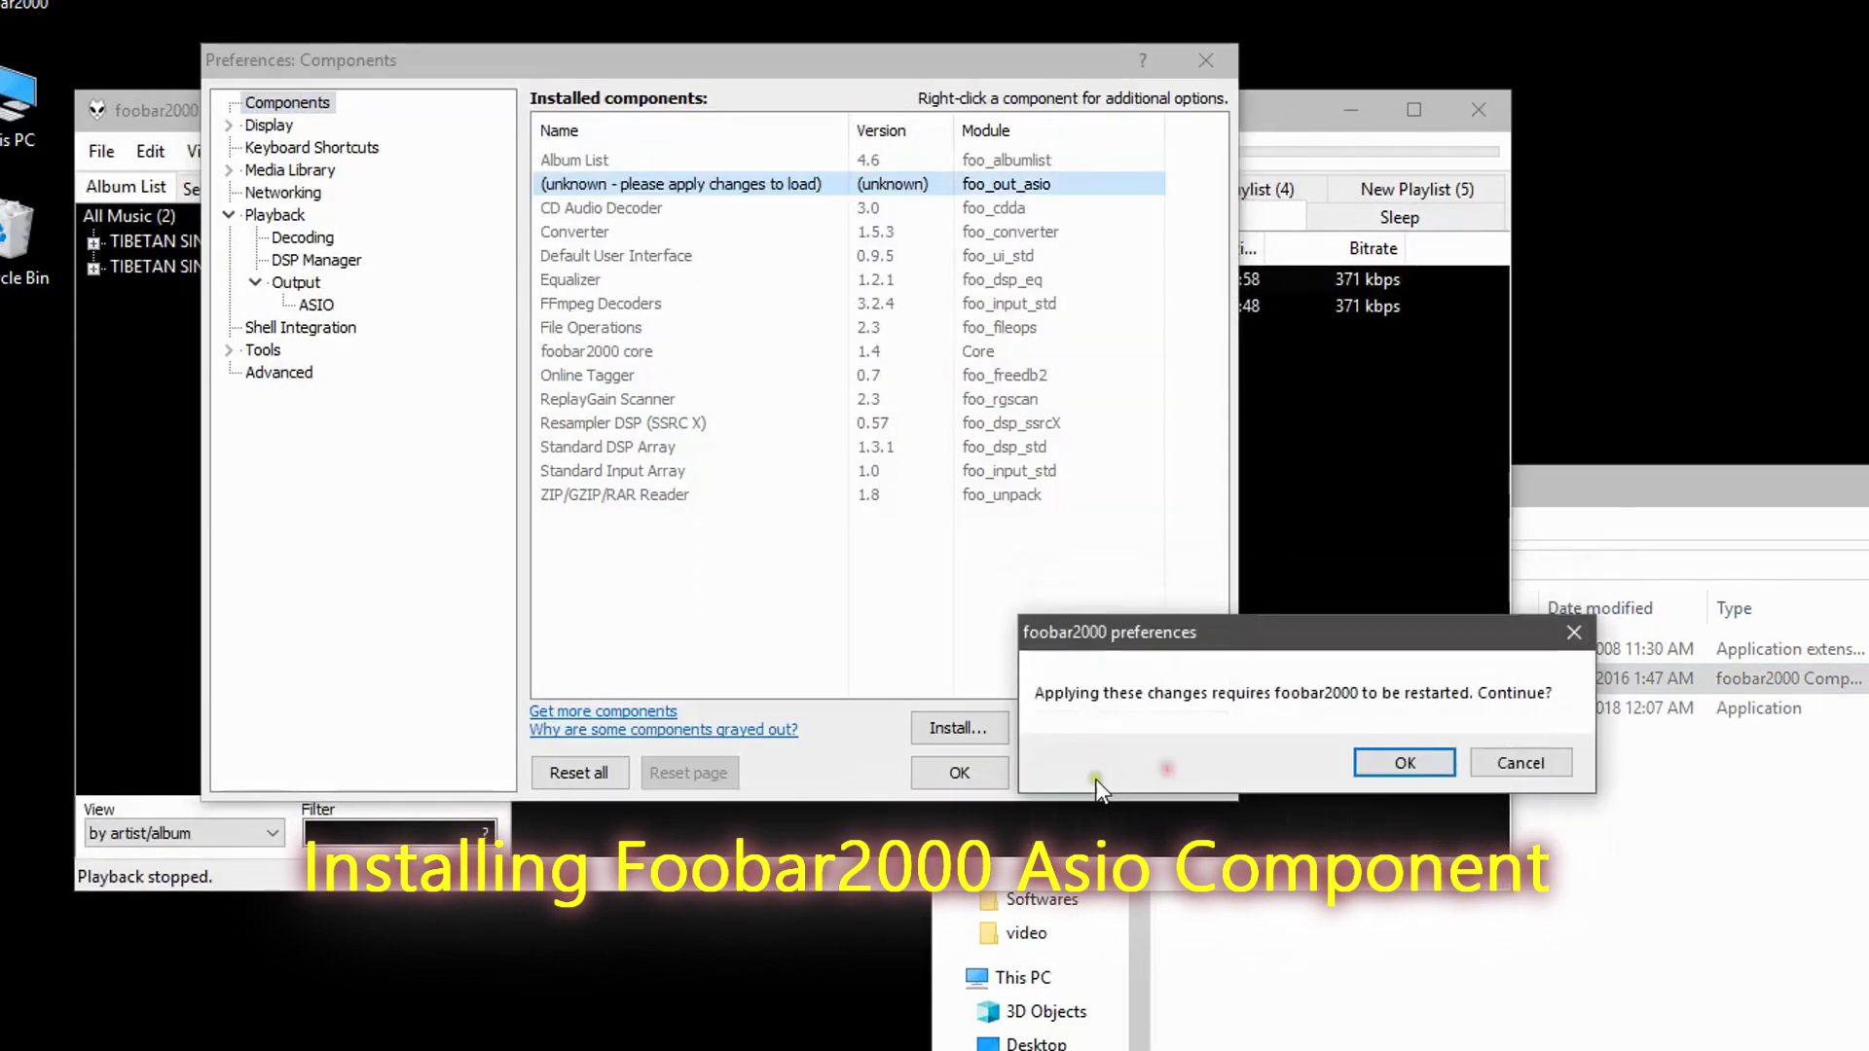
left_click(1402, 761)
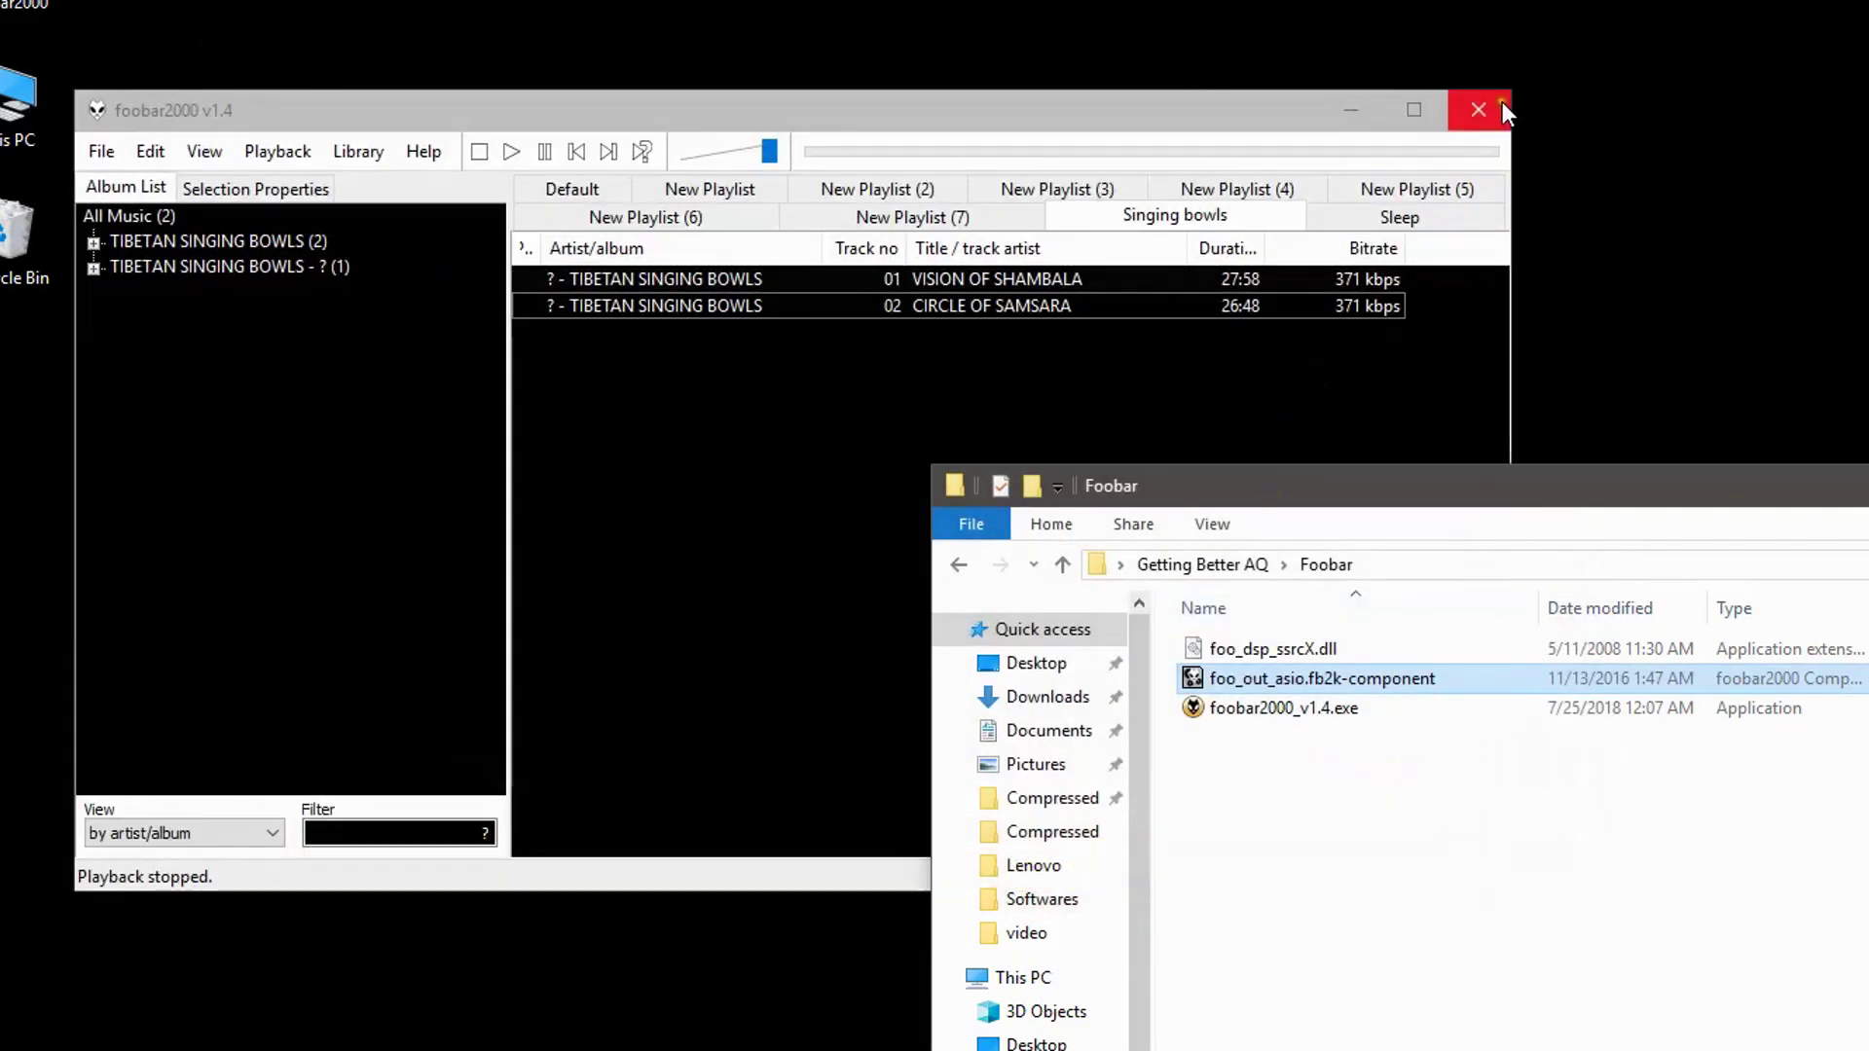
left_click(1500, 103)
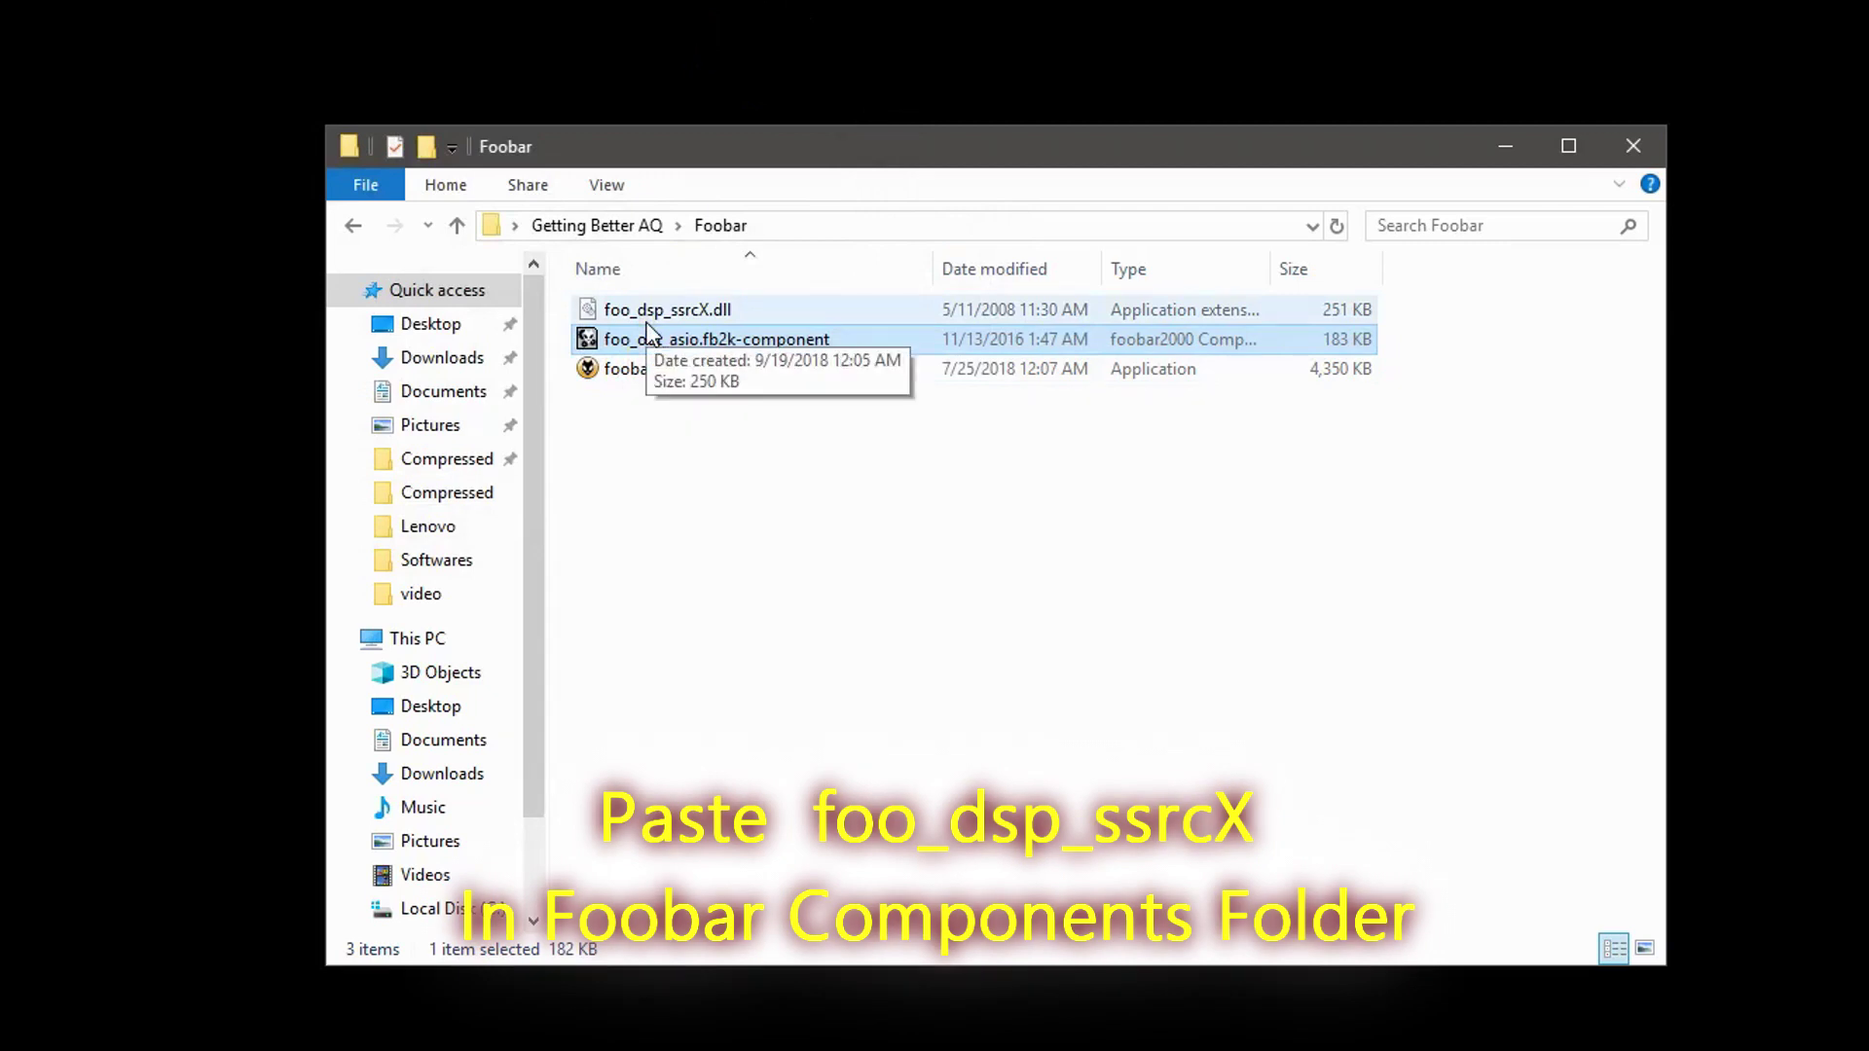
Copy foo_dsp_ssrcX.dll into the components folder of foobar2000's install location, then close it.
right_click(648, 317)
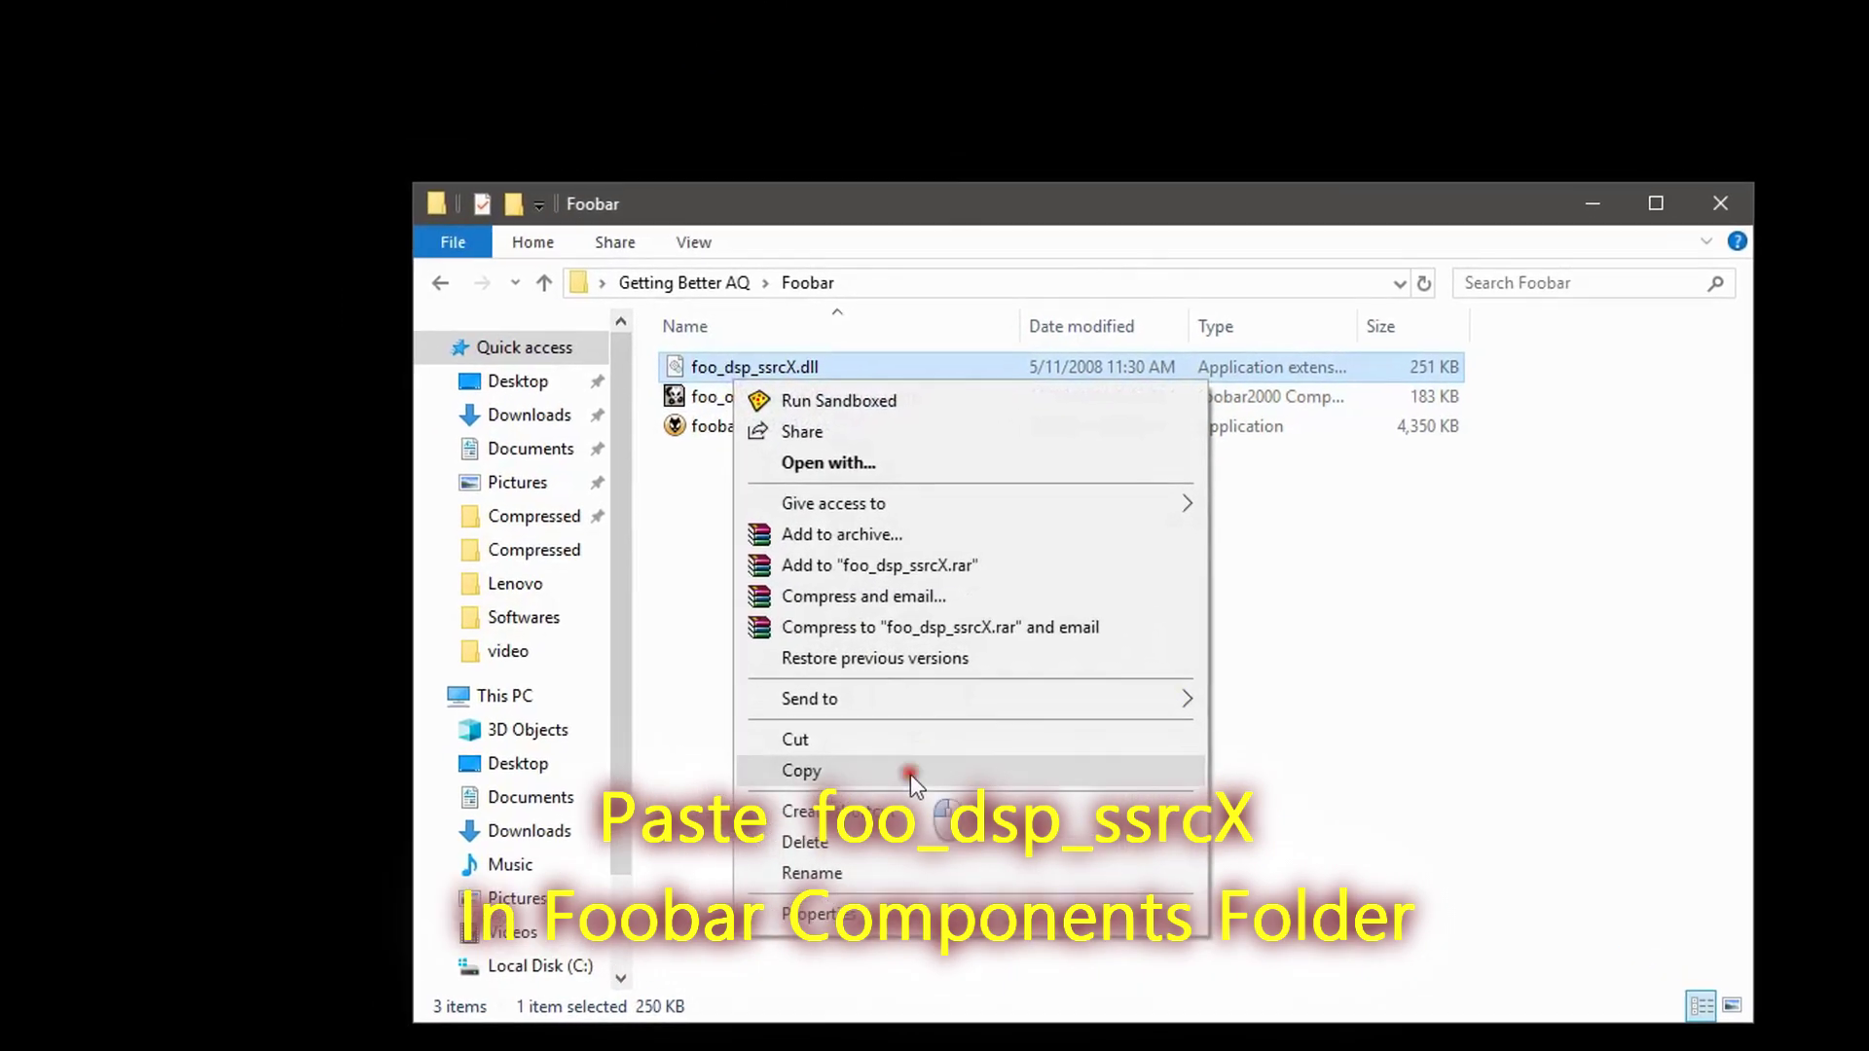
left_click(740, 710)
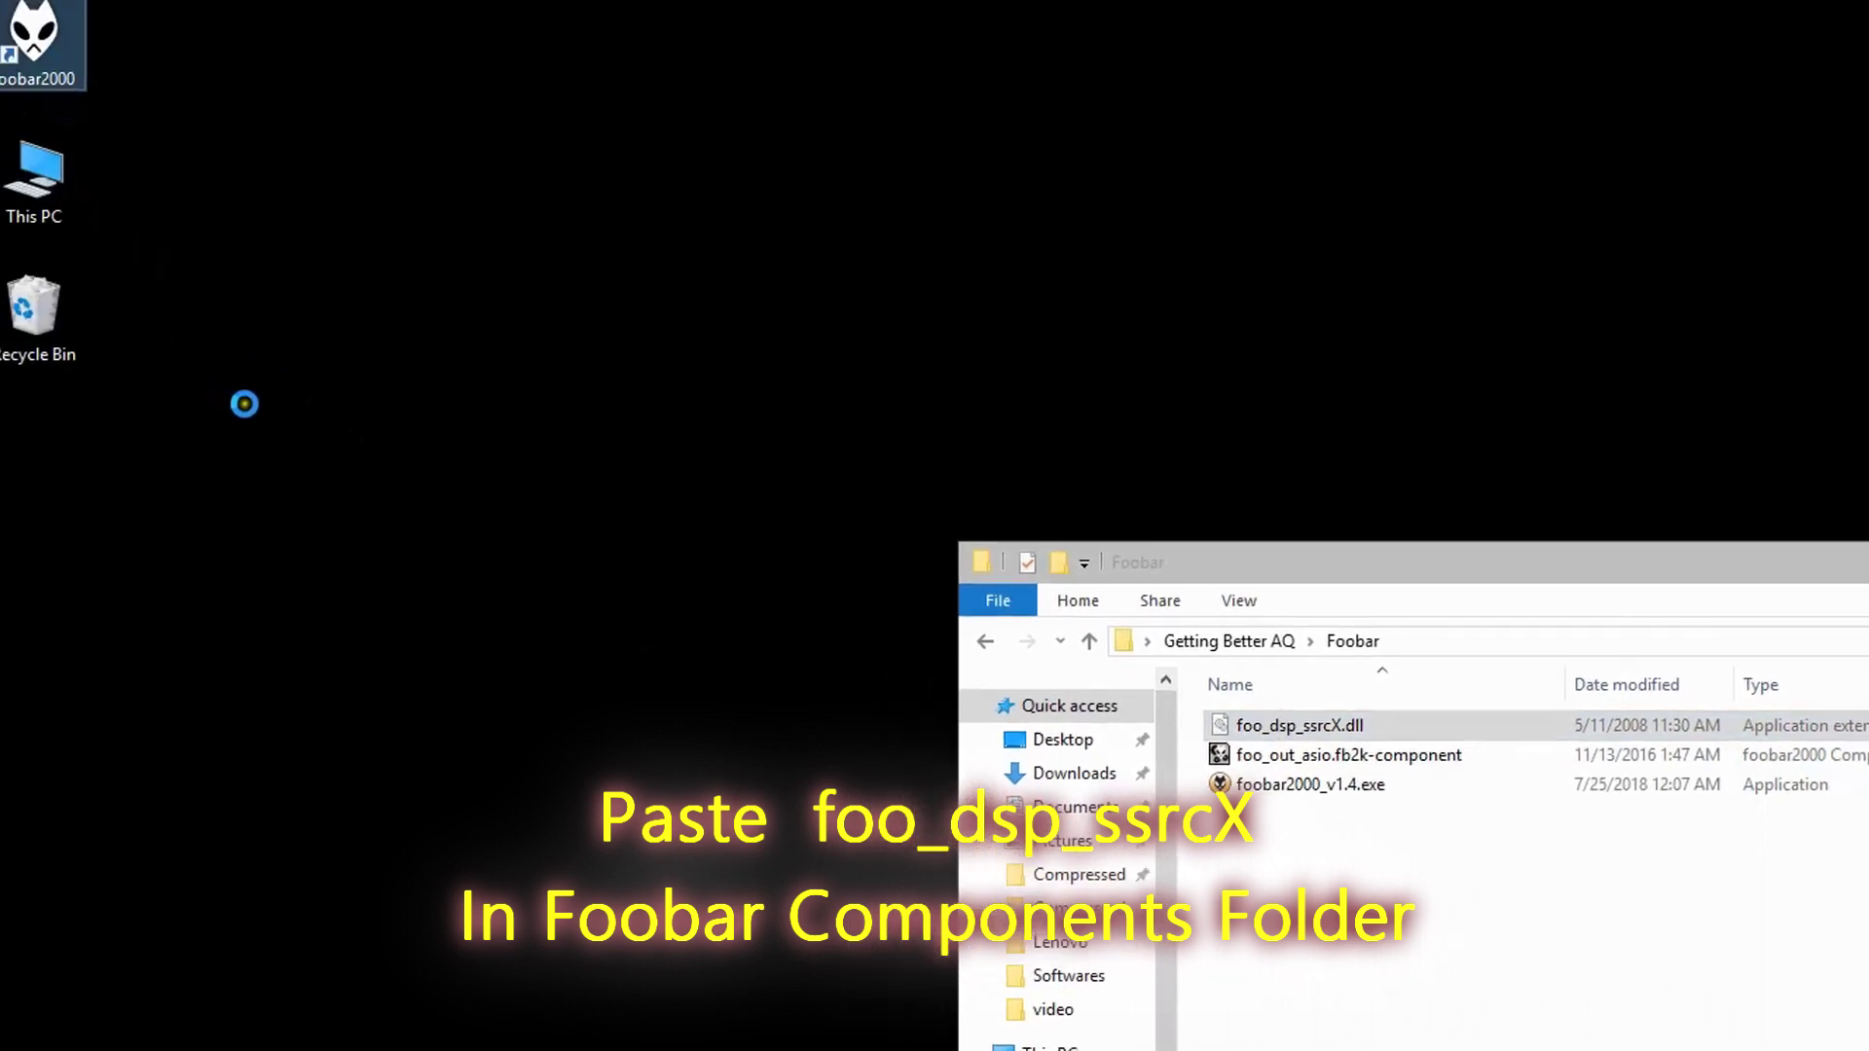
right_click(88, 44)
left_click(233, 129)
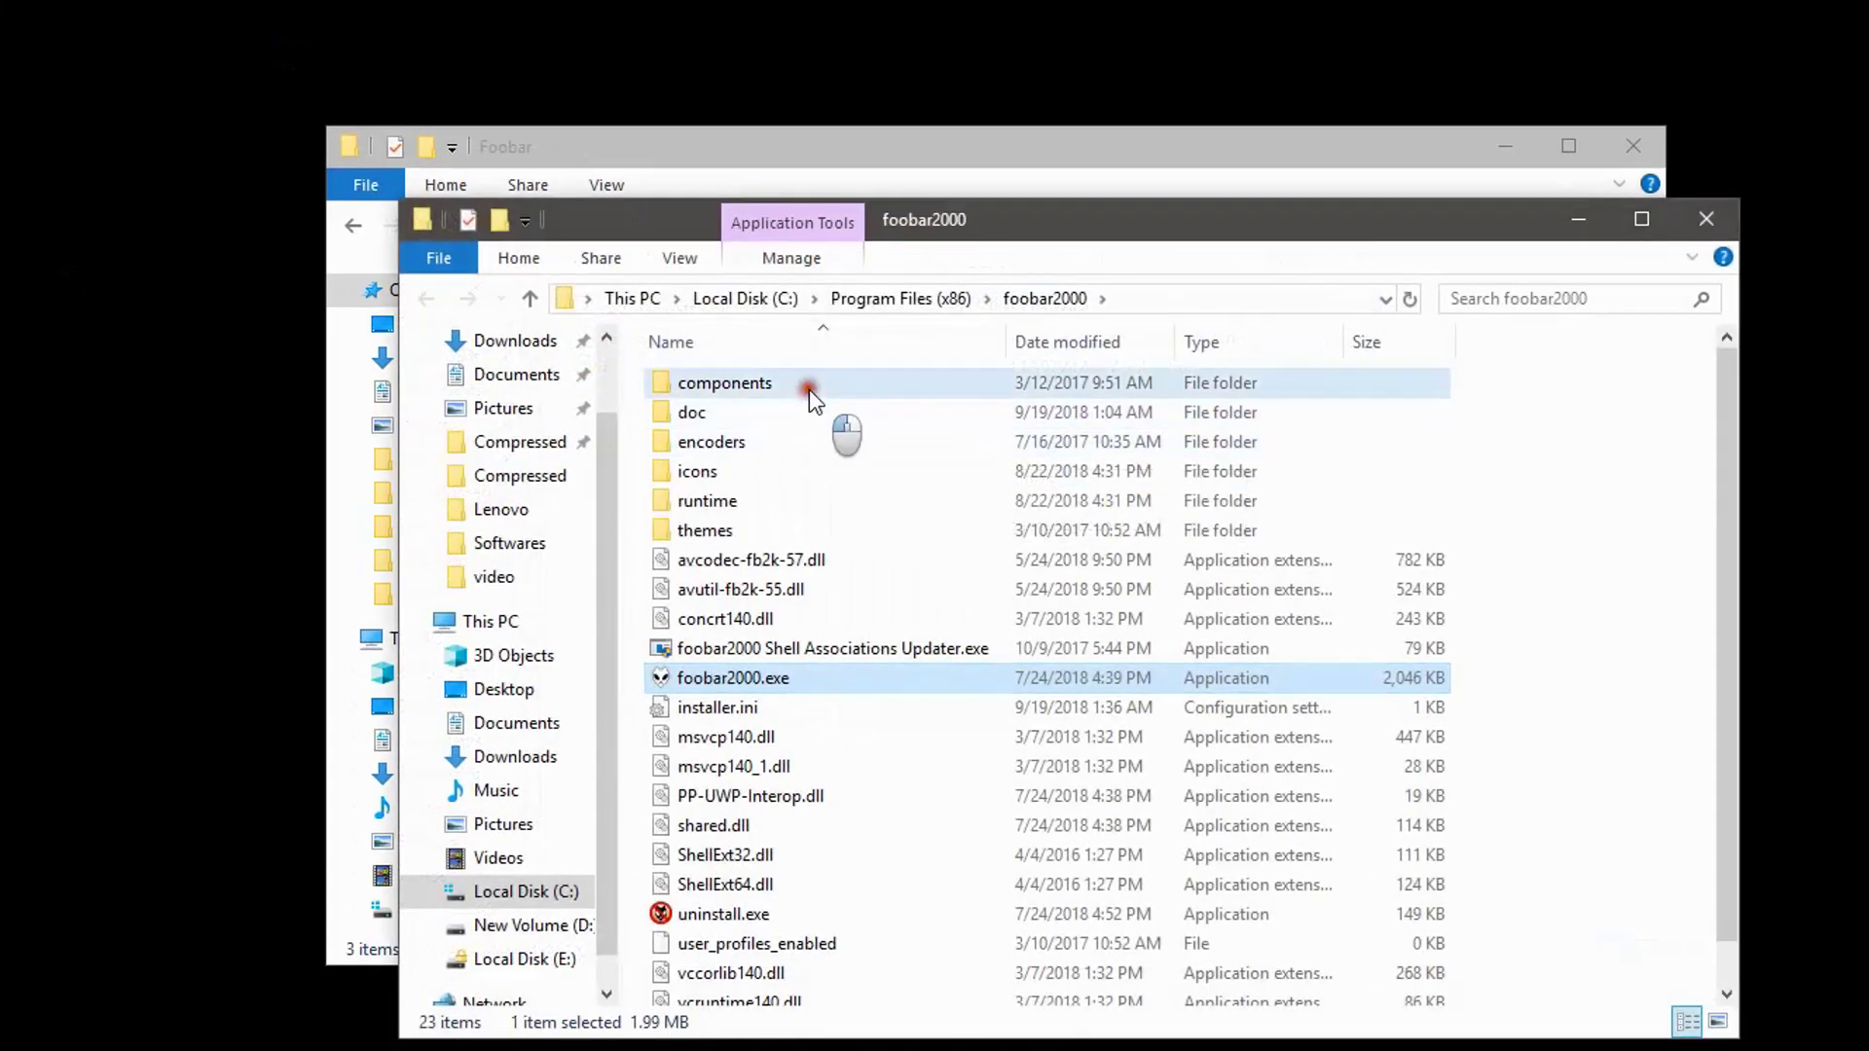
double_click(809, 389)
right_click(1122, 854)
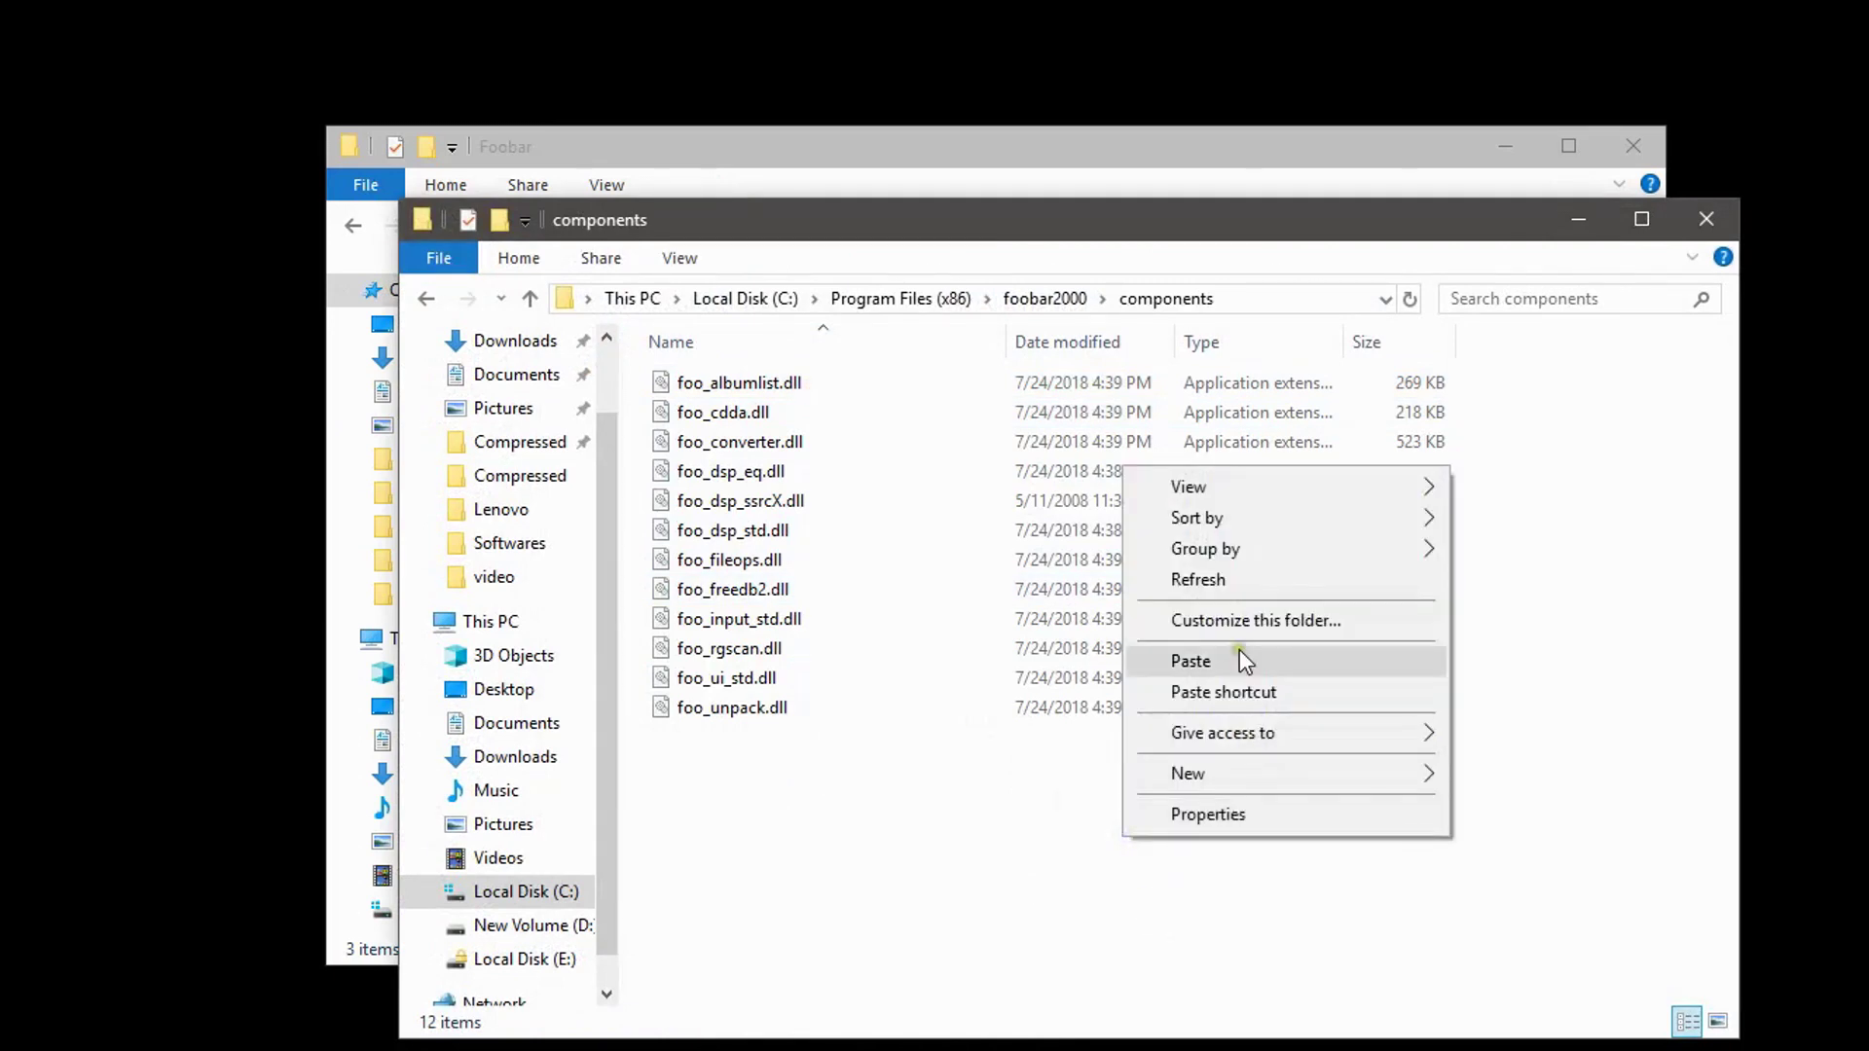
left_click(1242, 666)
left_click(1707, 219)
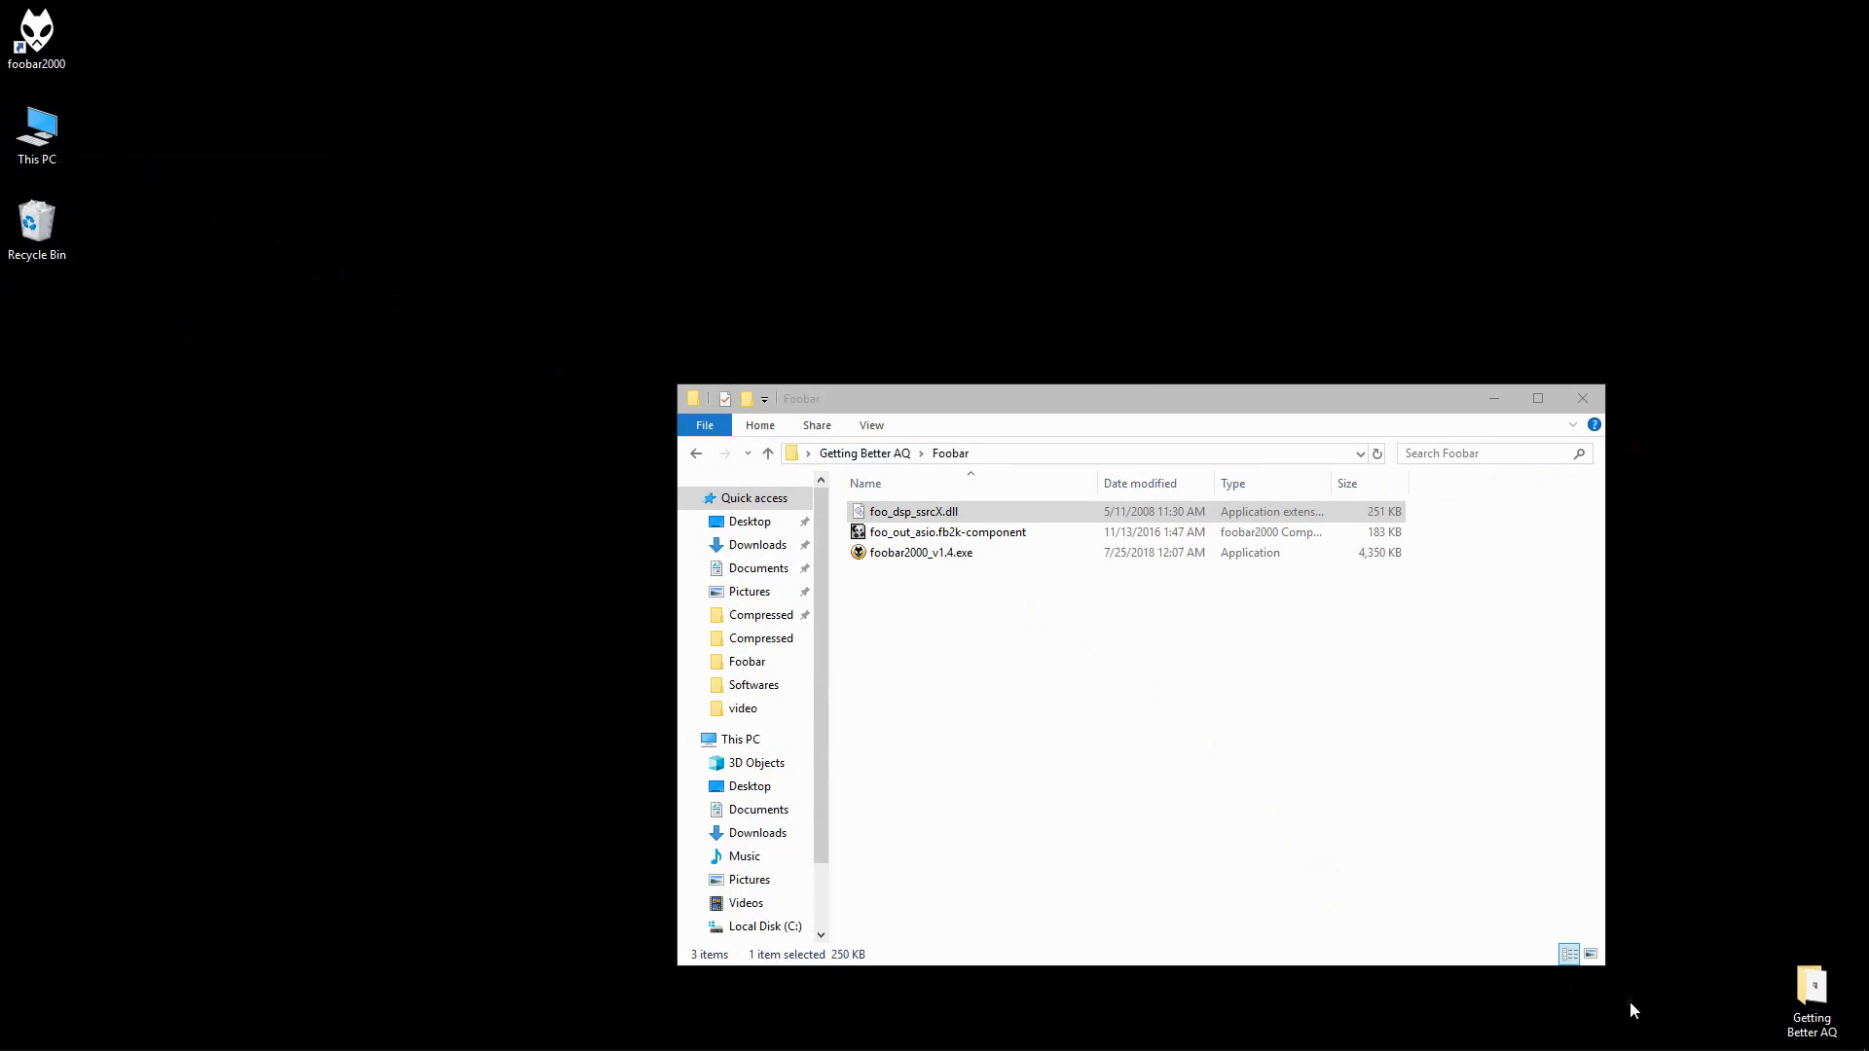
Open Realtek HD Audio Manager from the tray and set Speakers to 24 Bits, 96000 Hz.
left_click(1673, 1038)
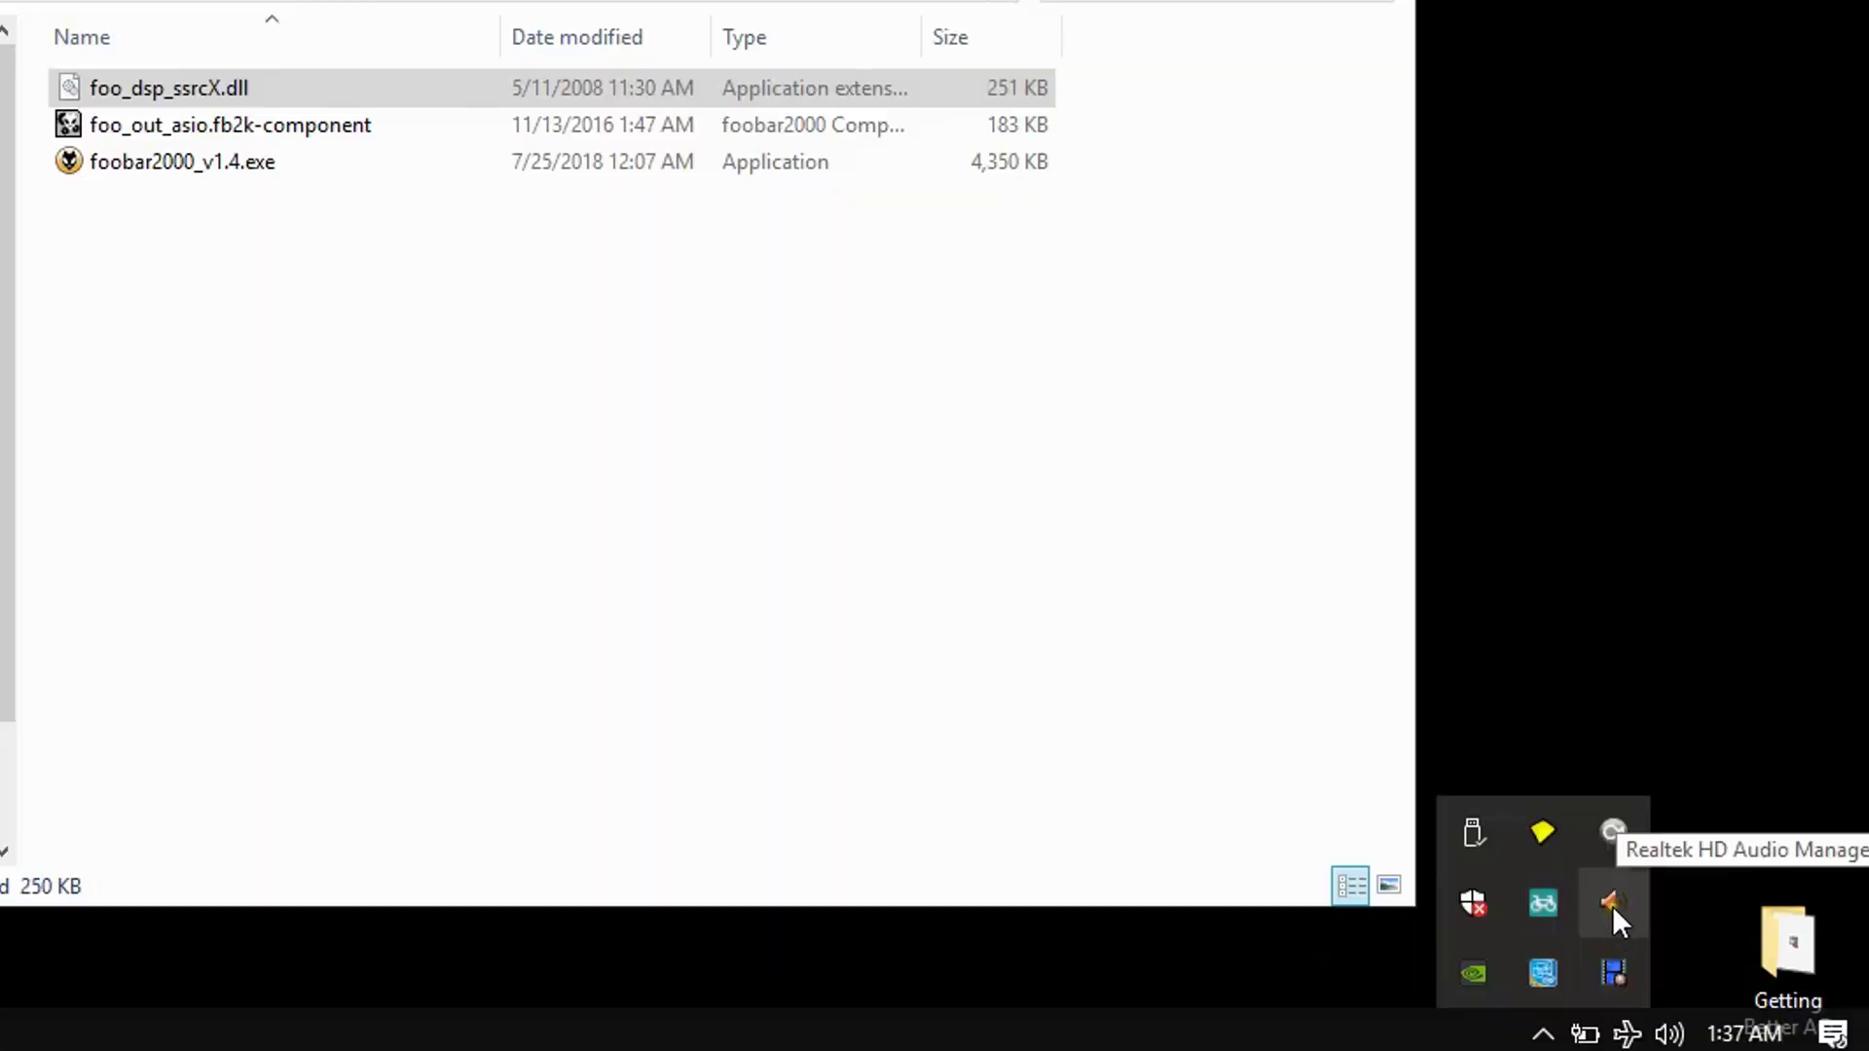
double_click(1613, 905)
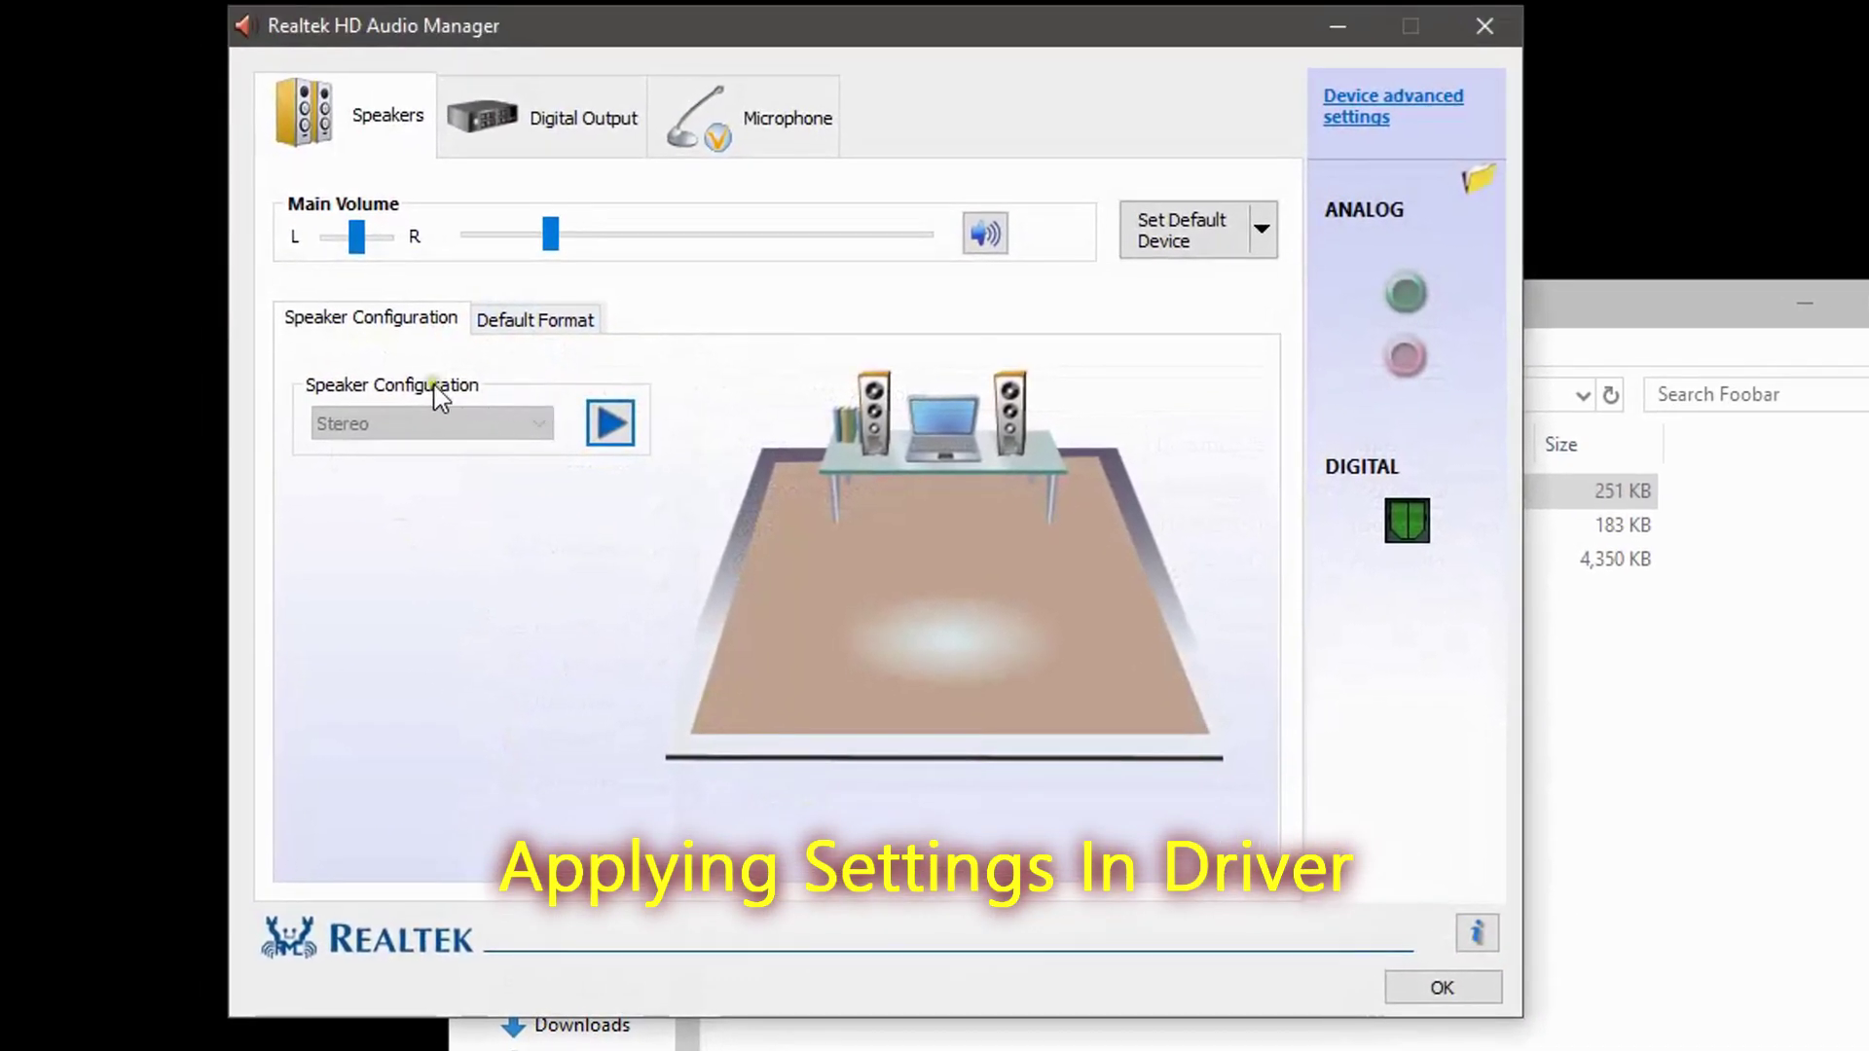
left_click(535, 321)
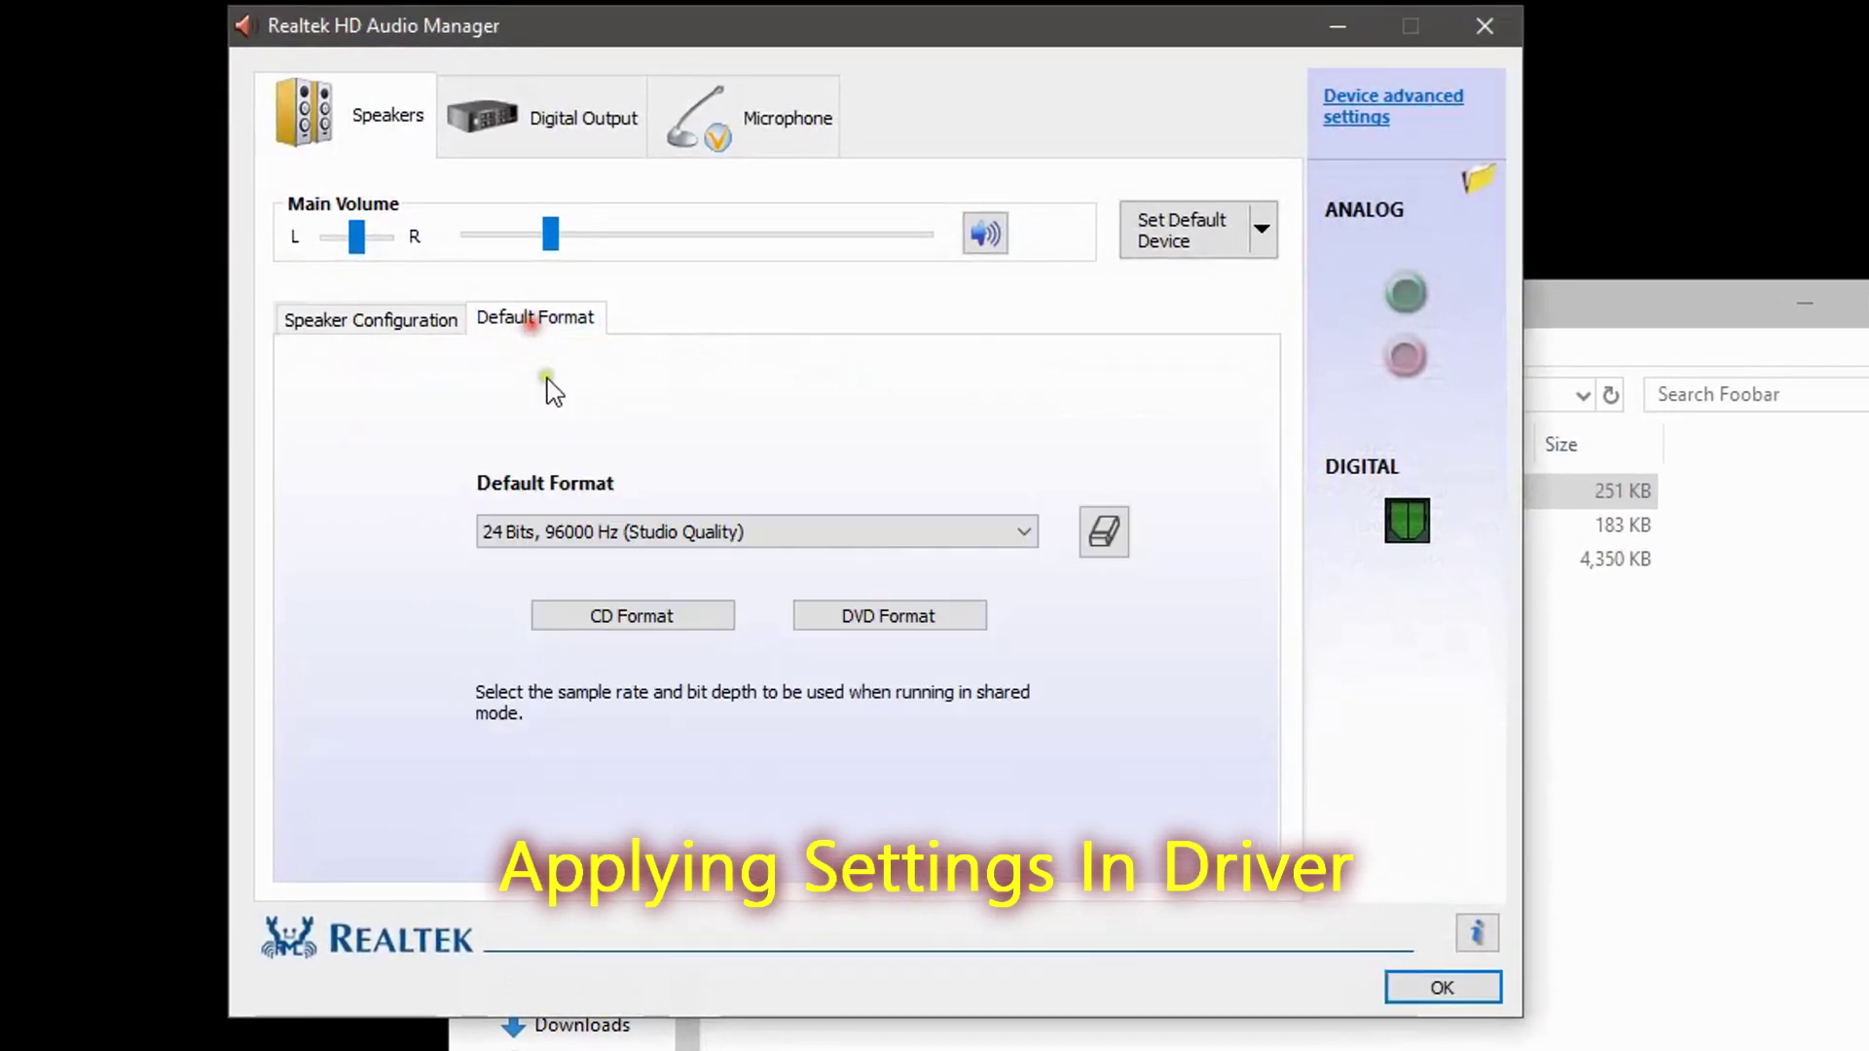
left_click(619, 535)
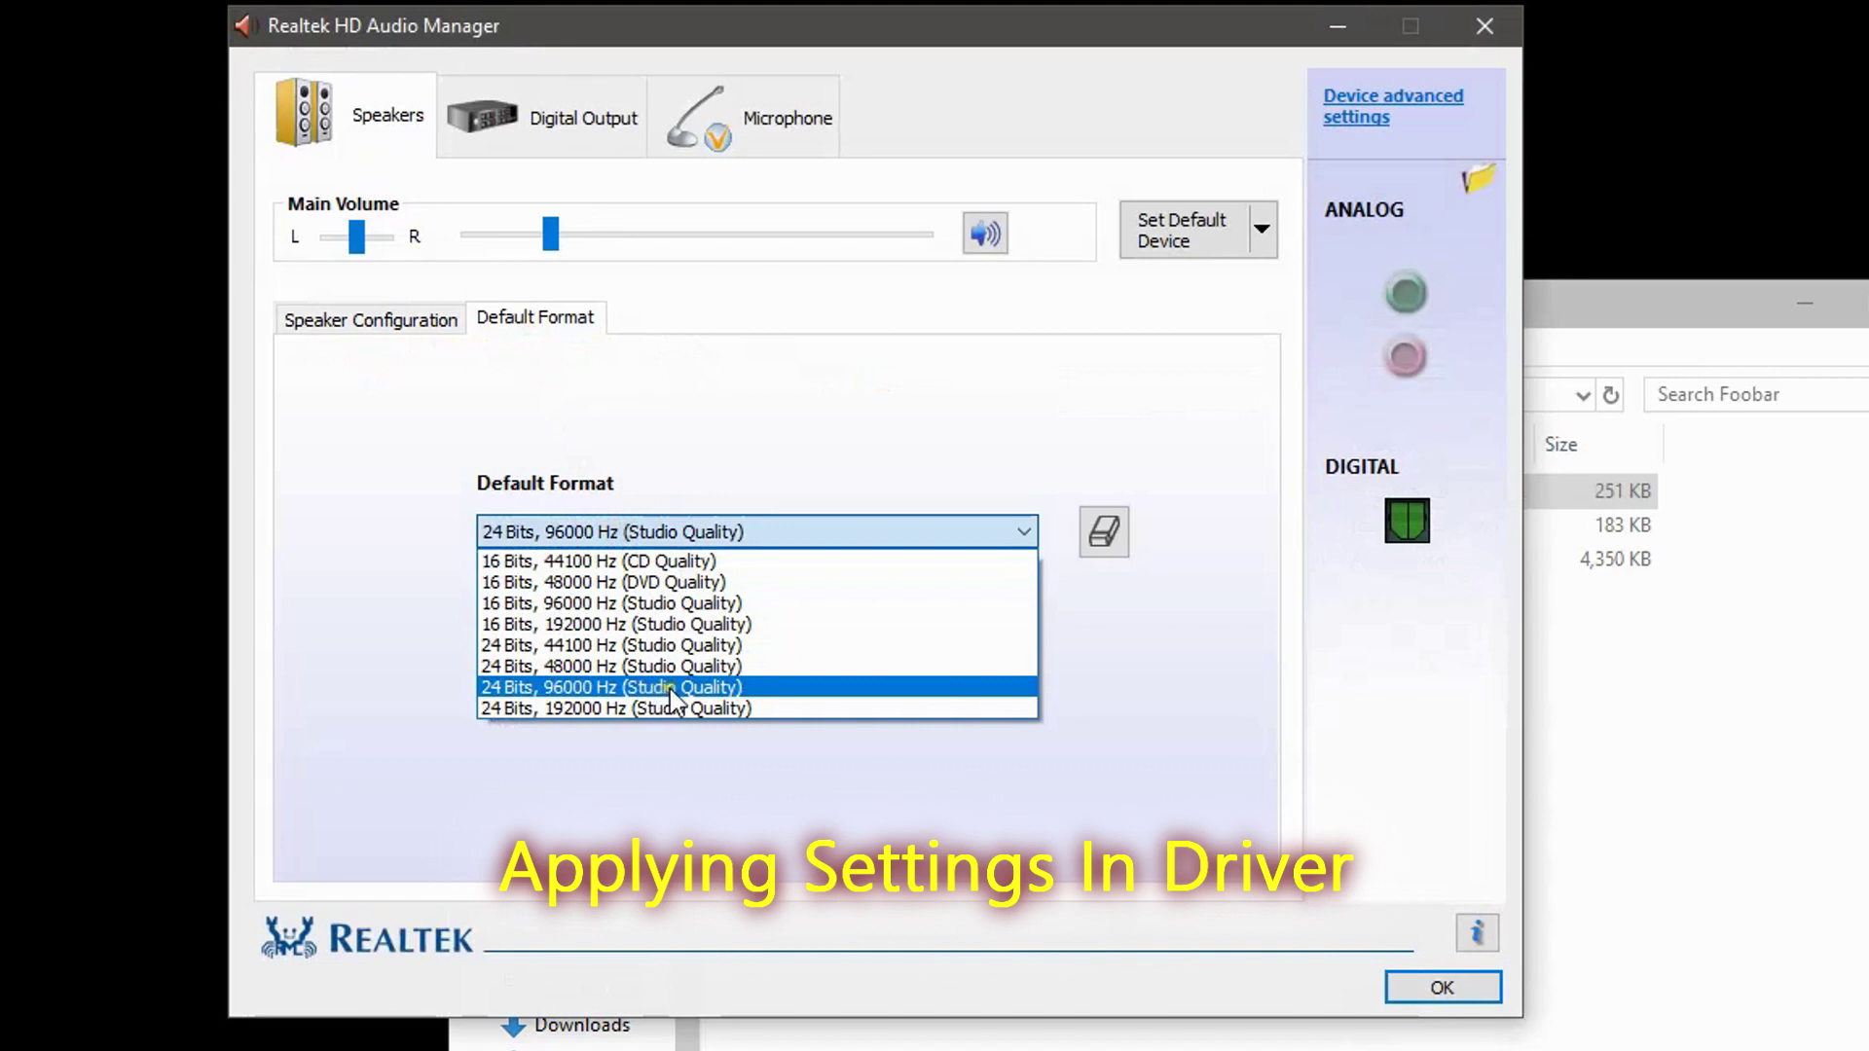
left_click(762, 738)
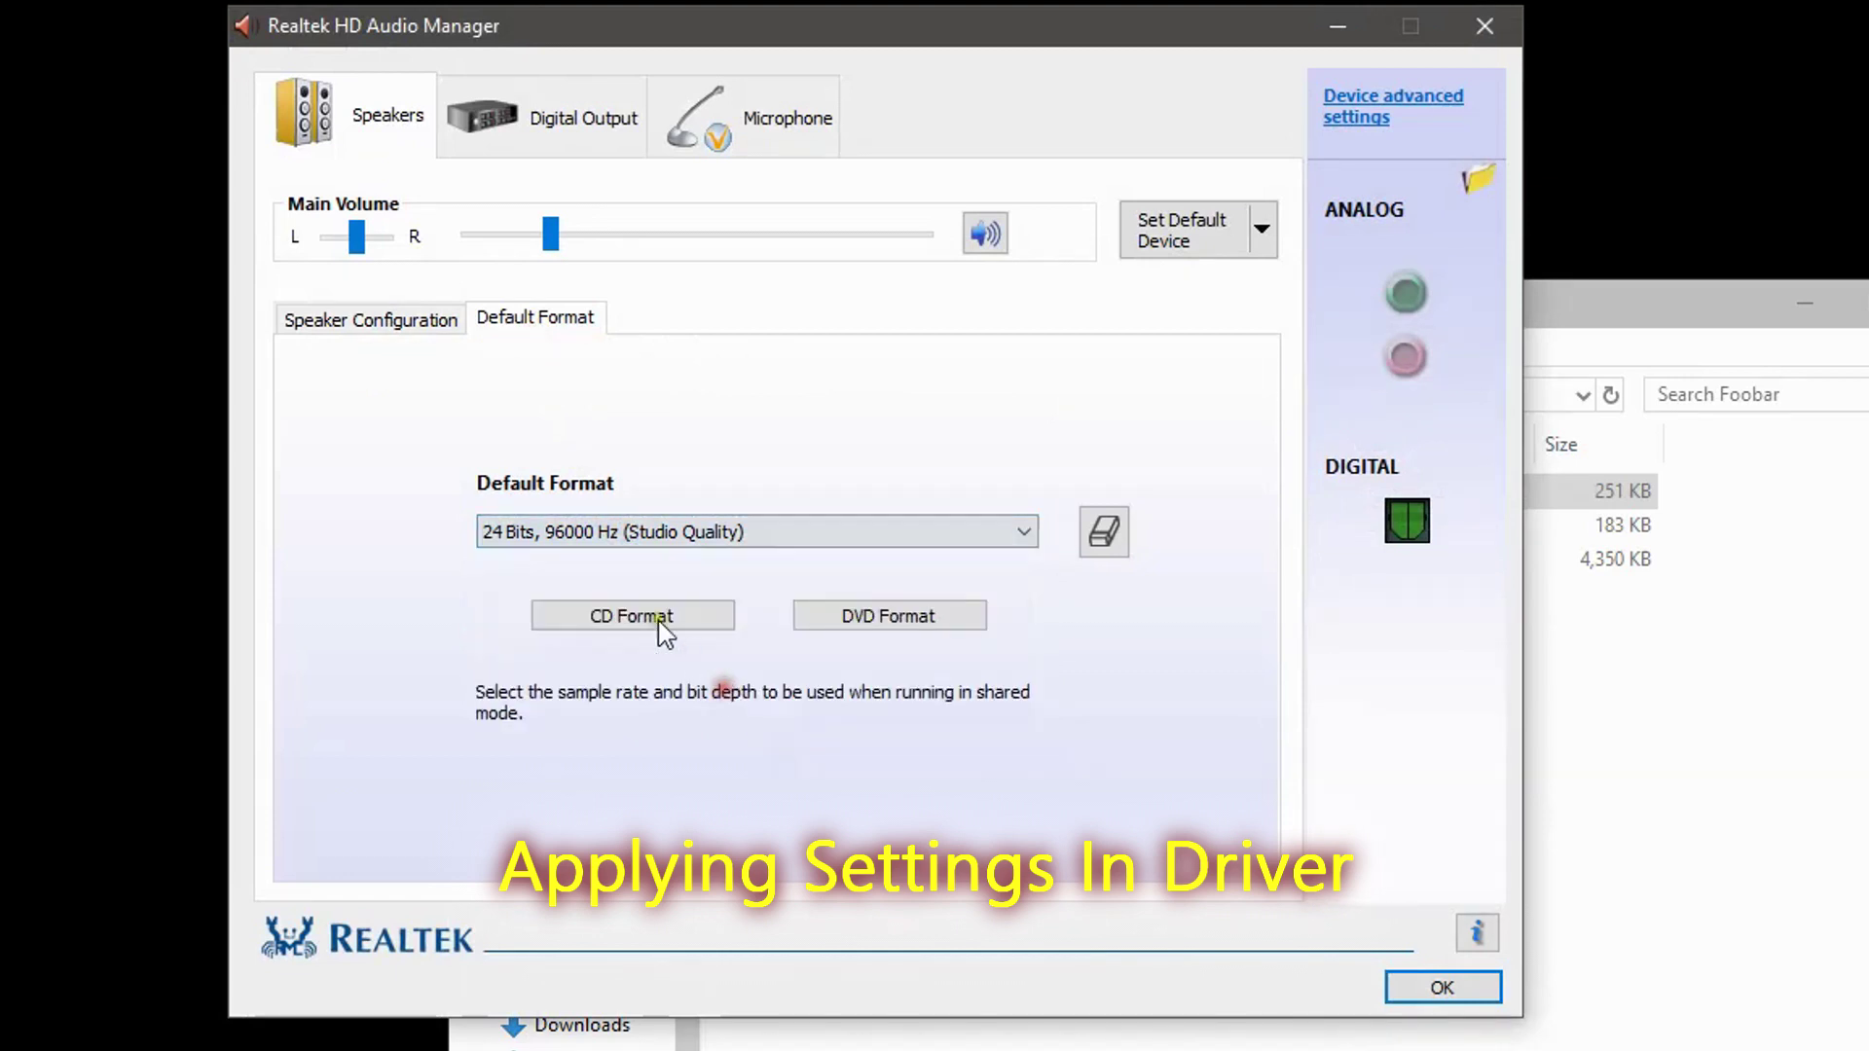
Set Digital Output to 24 Bits, 96000 Hz too and close the manager with OK.
left_click(529, 123)
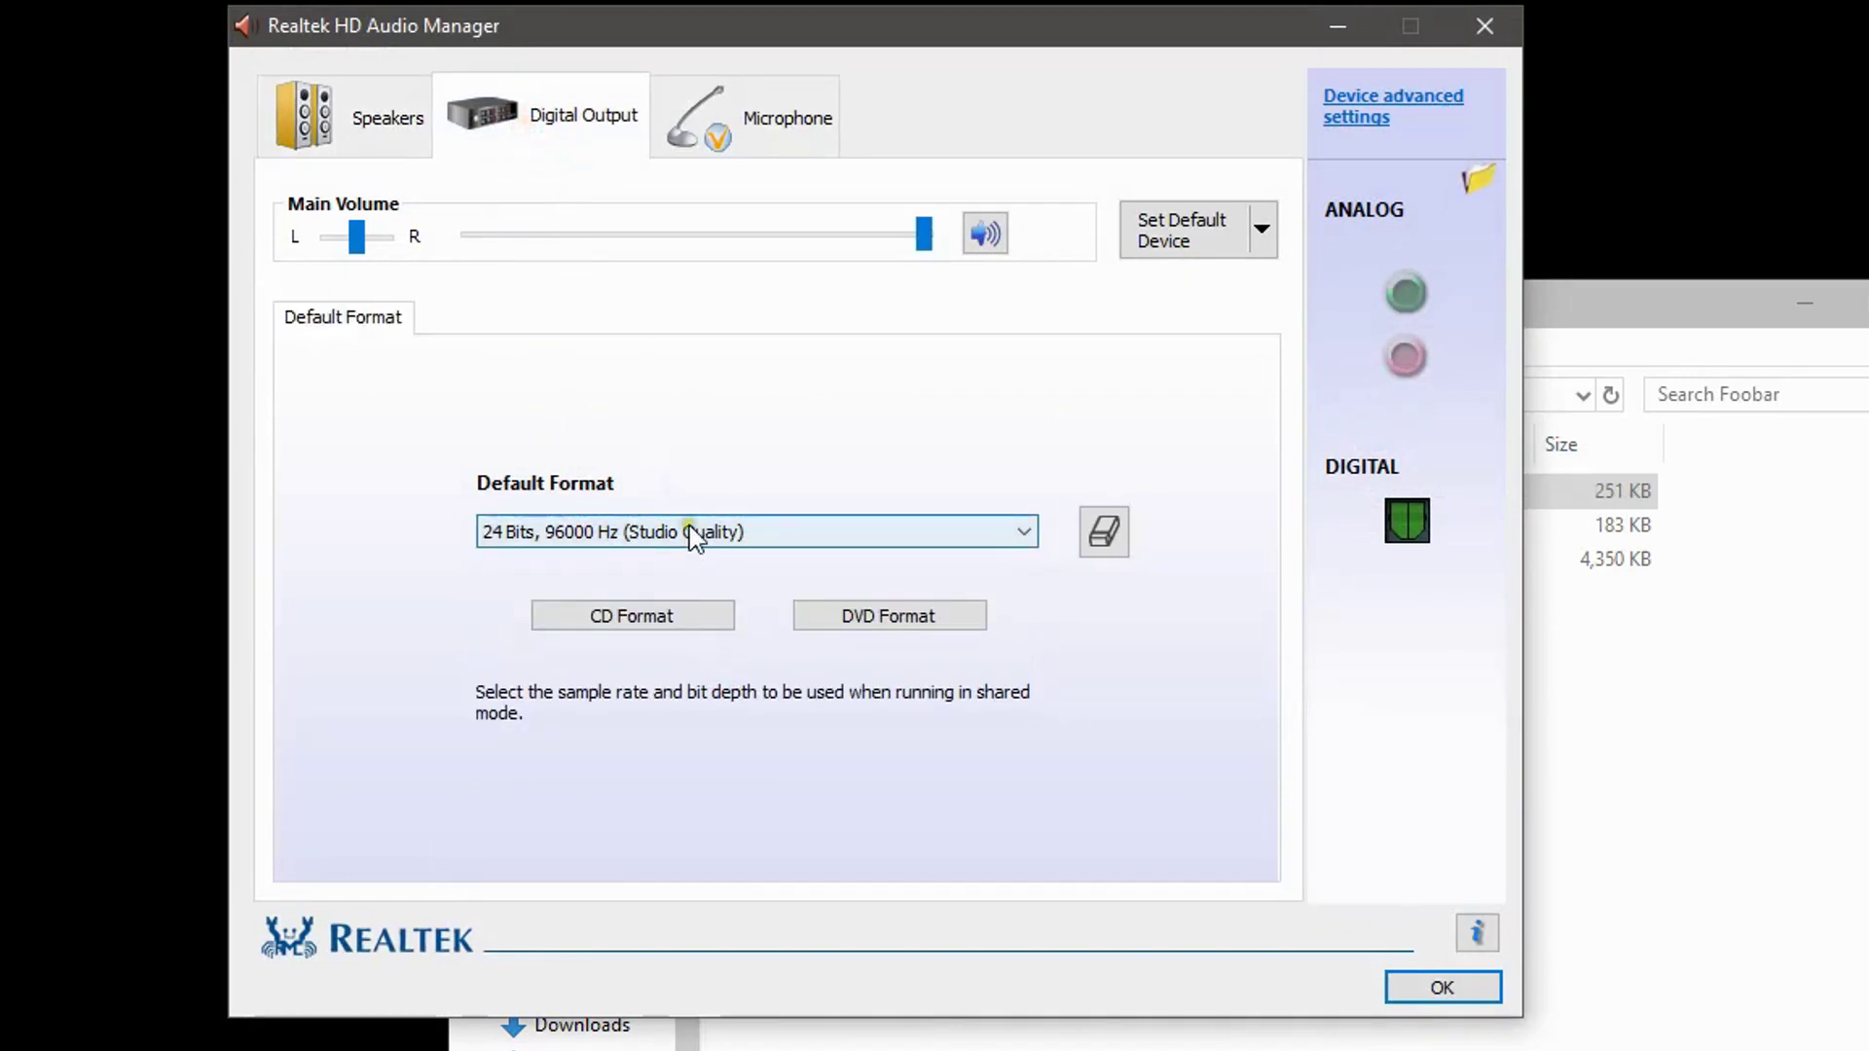
left_click(692, 539)
left_click(720, 738)
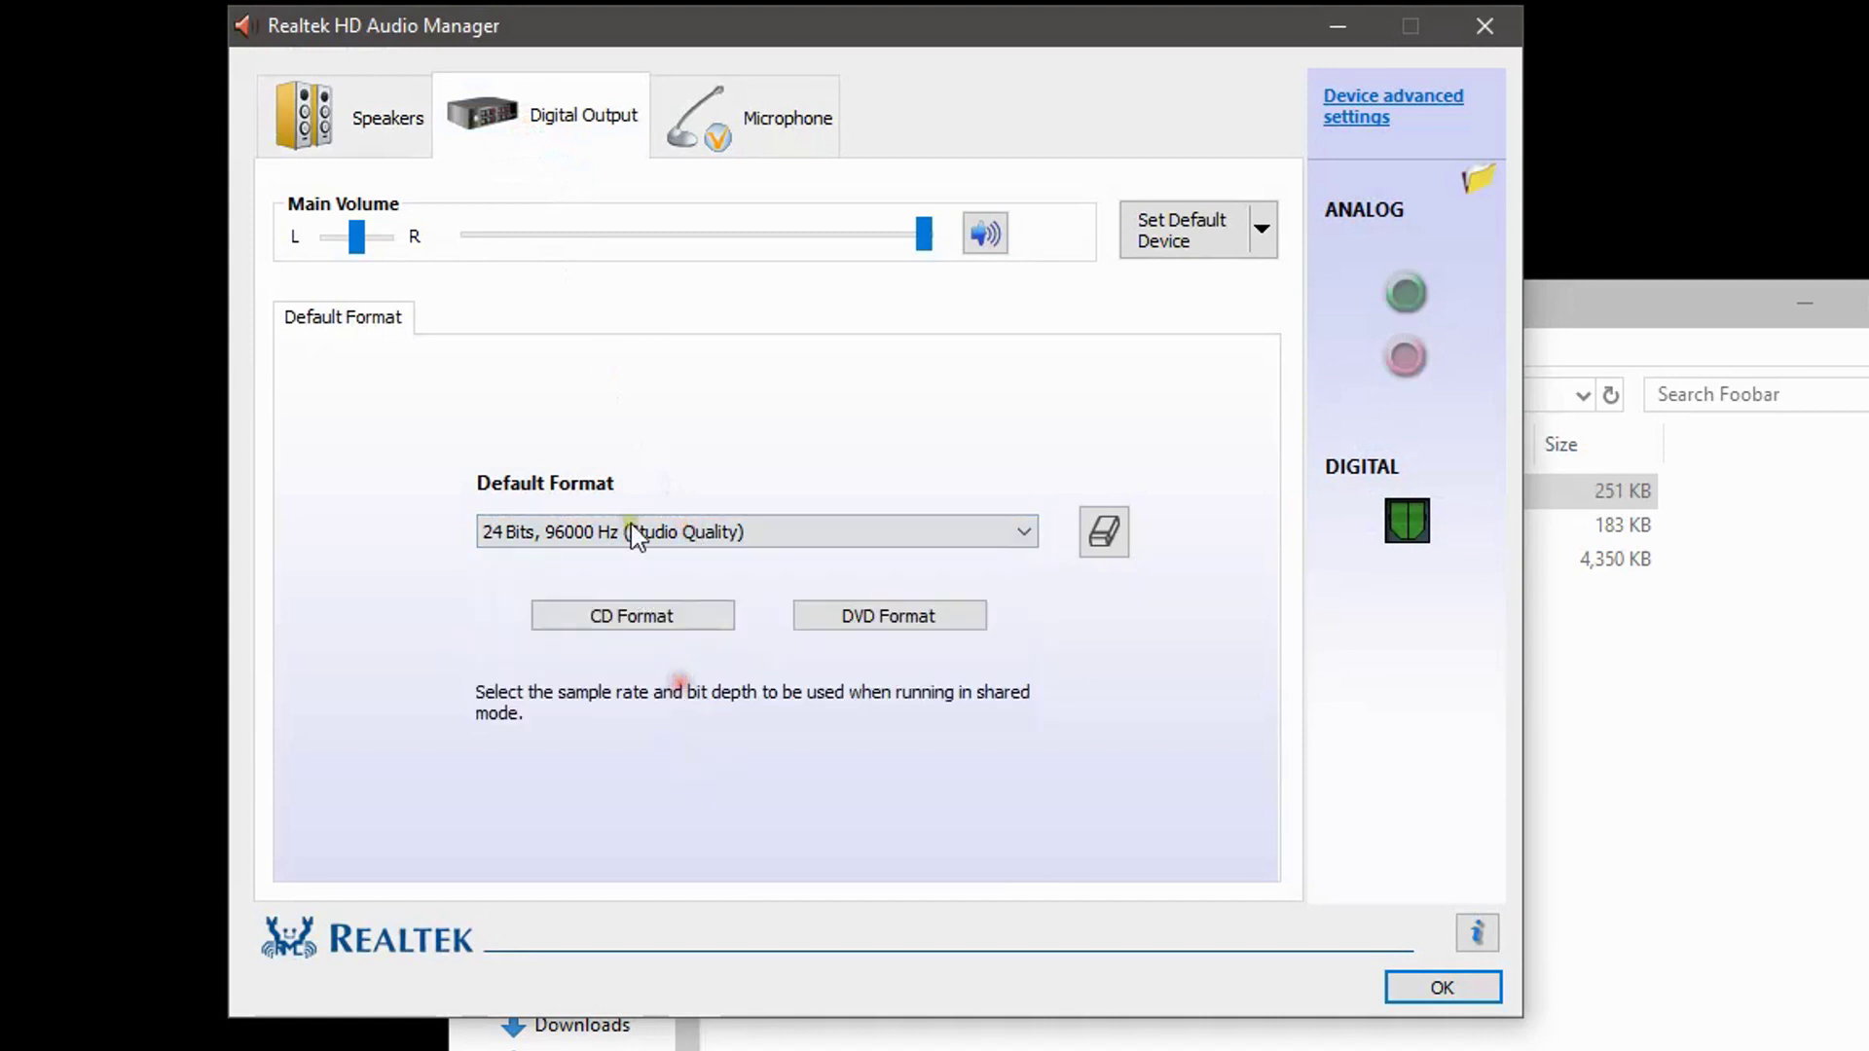
left_click(1426, 989)
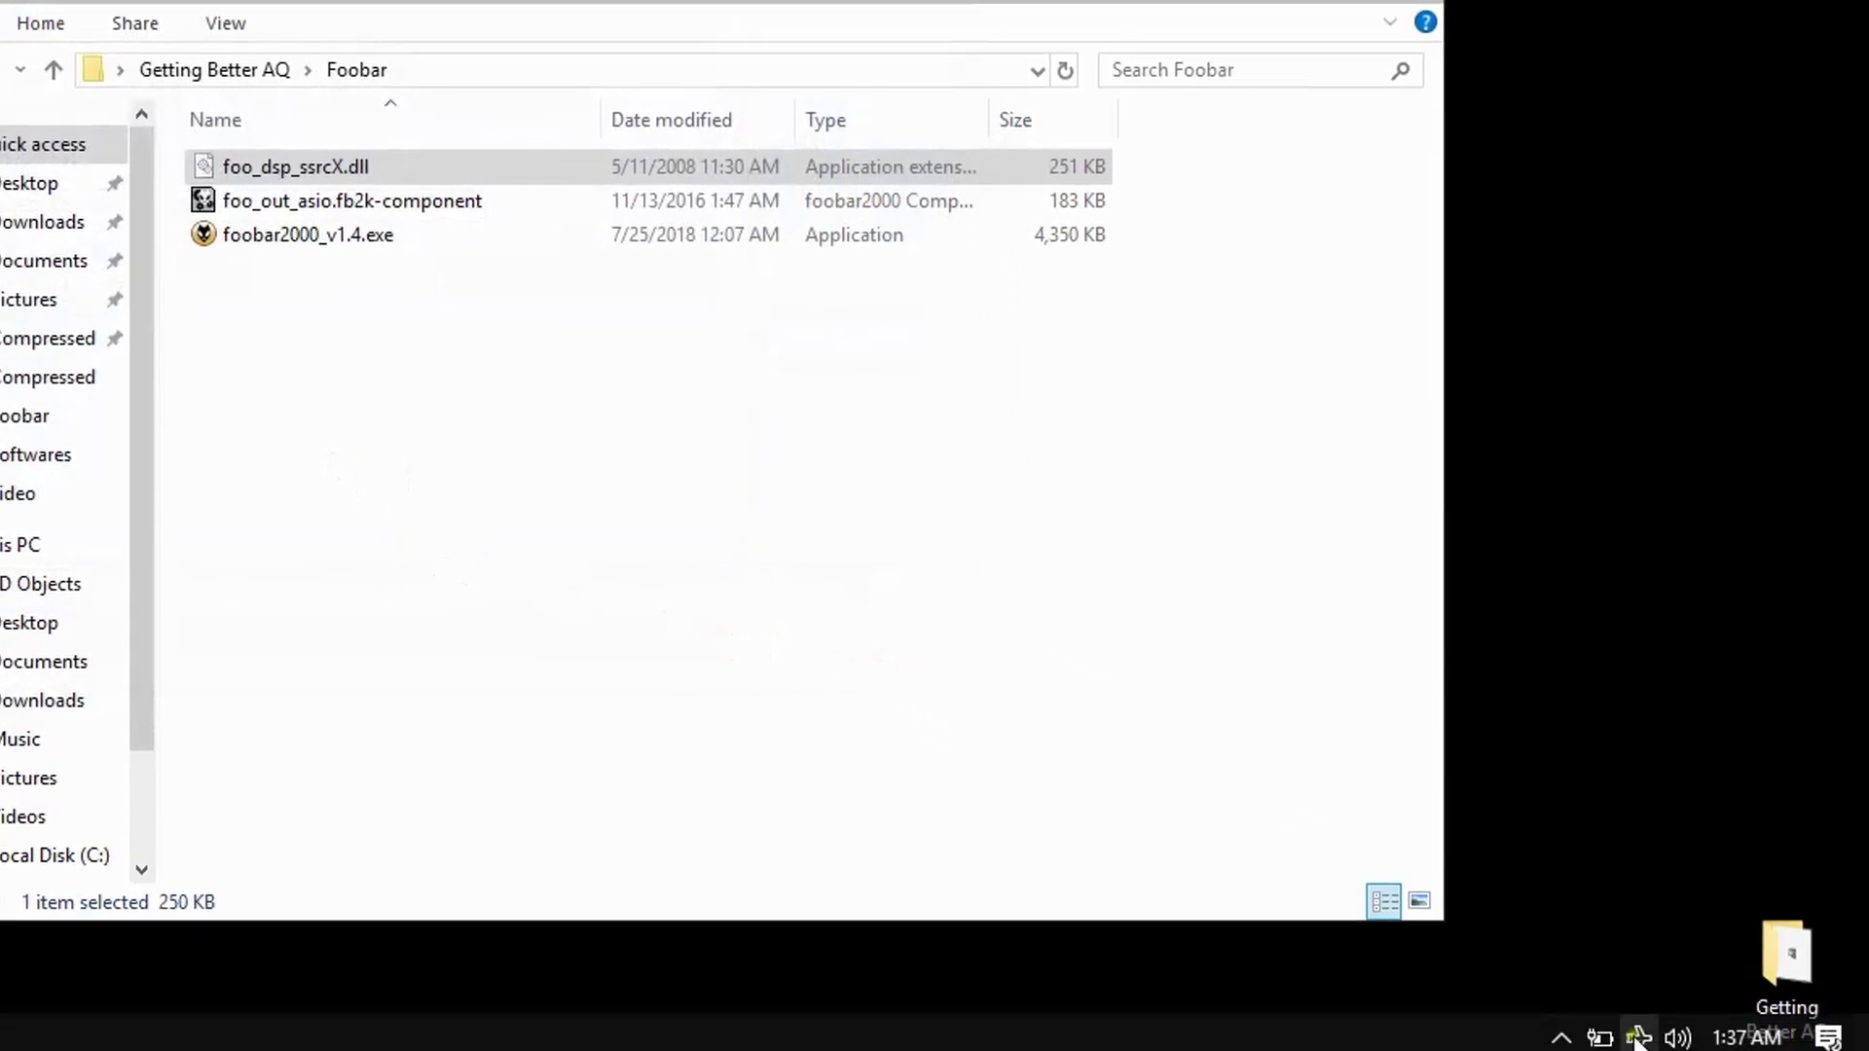
Configure the Speakers playback device as Stereo with full-range front left and right speakers.
right_click(1677, 1038)
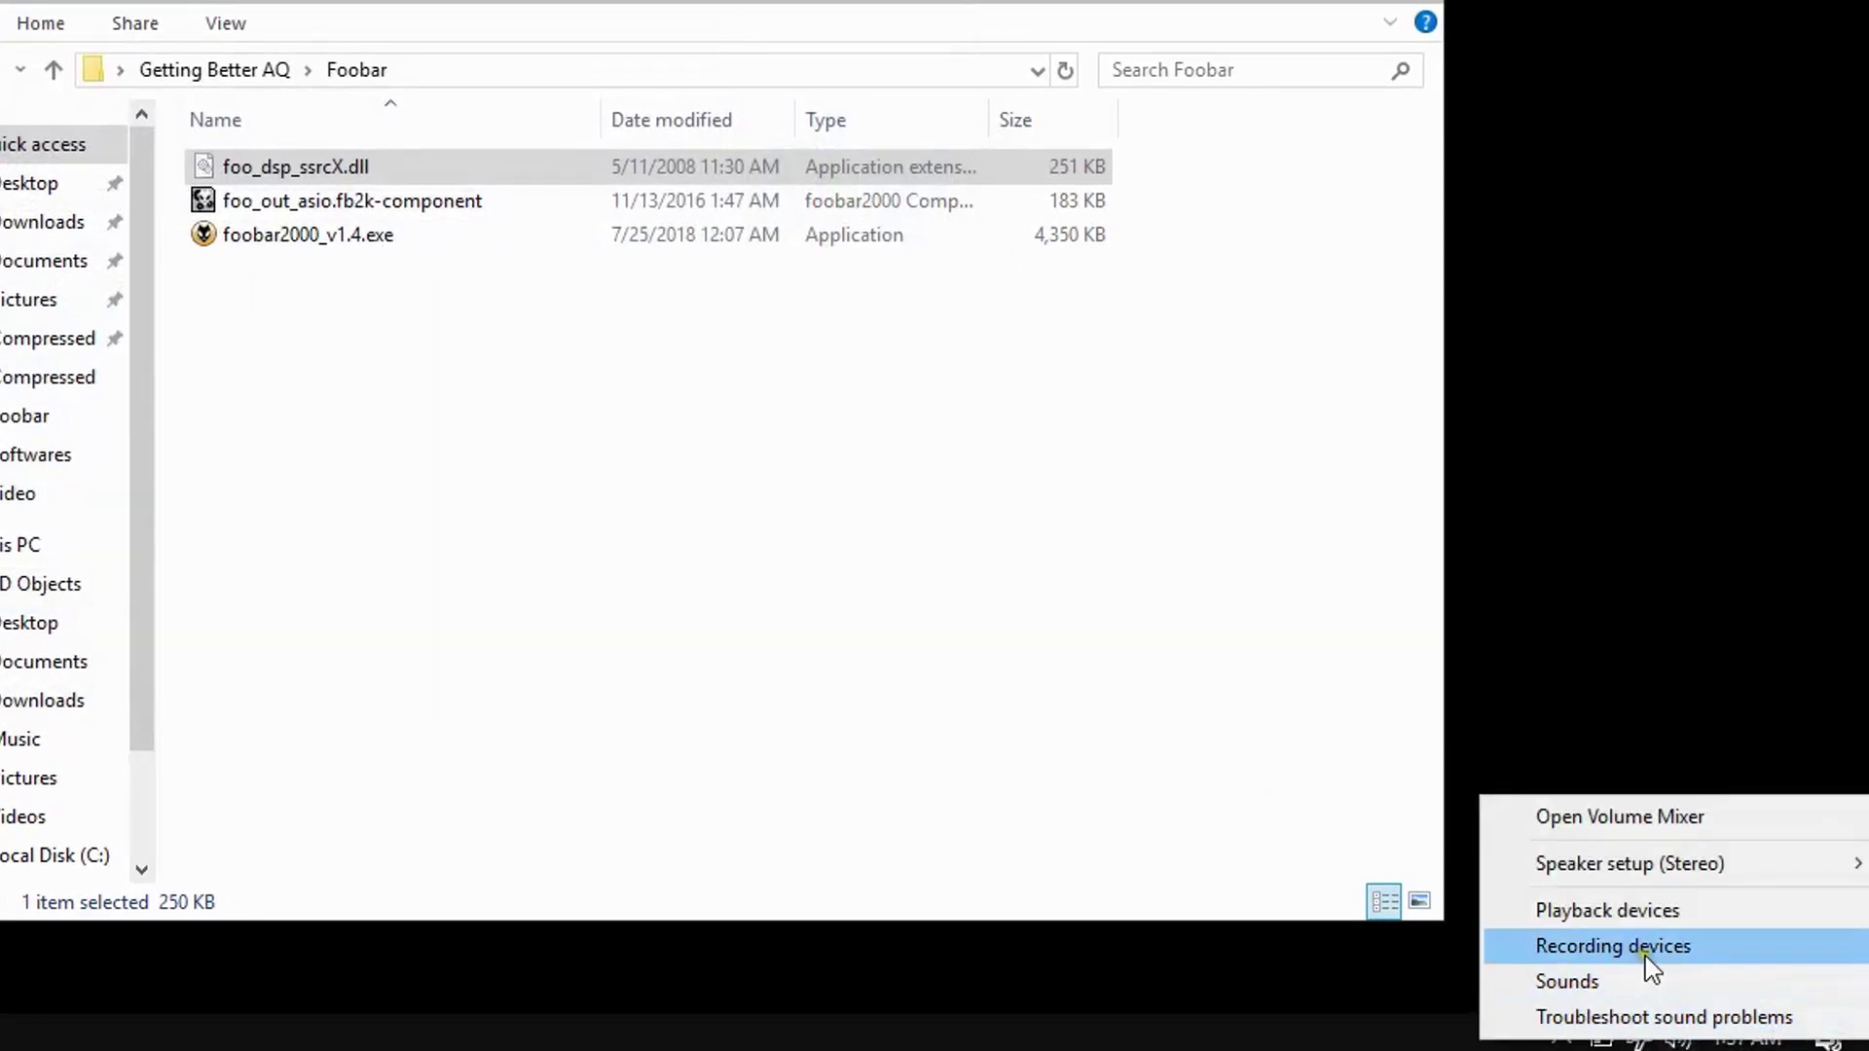
left_click(1681, 915)
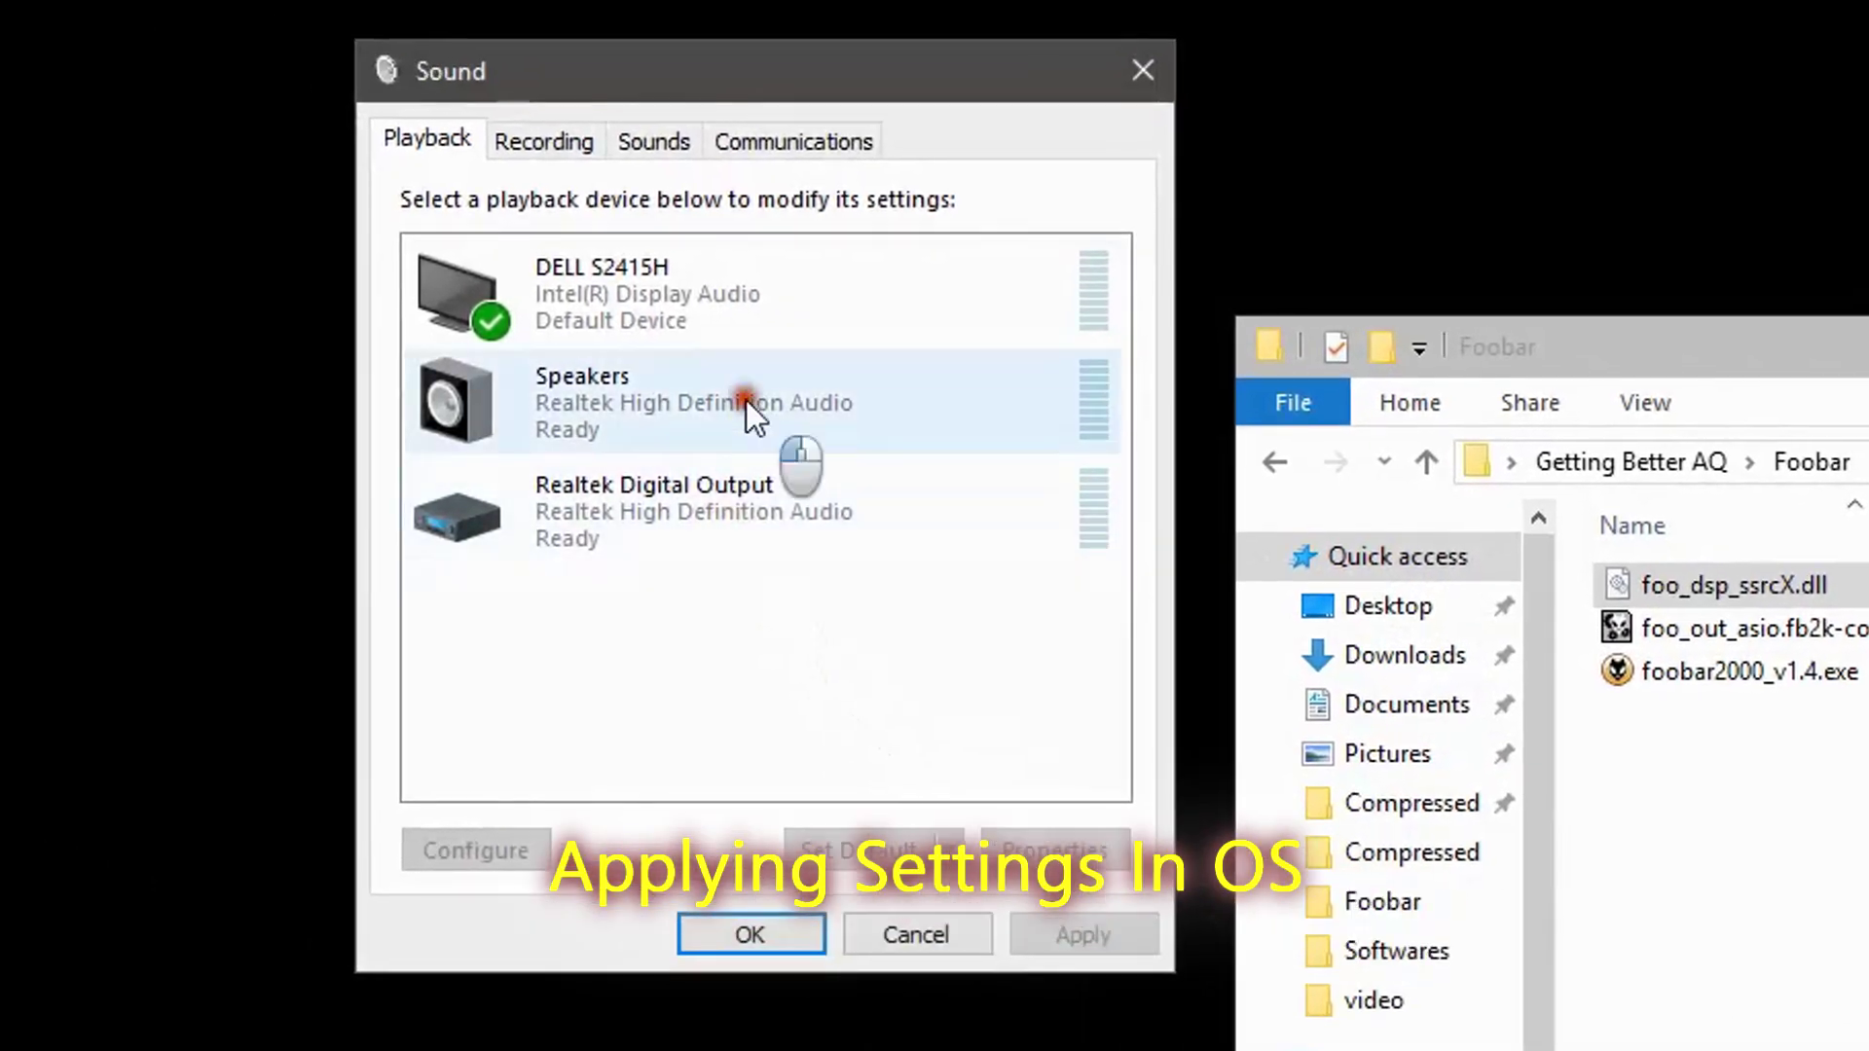
left_click(745, 400)
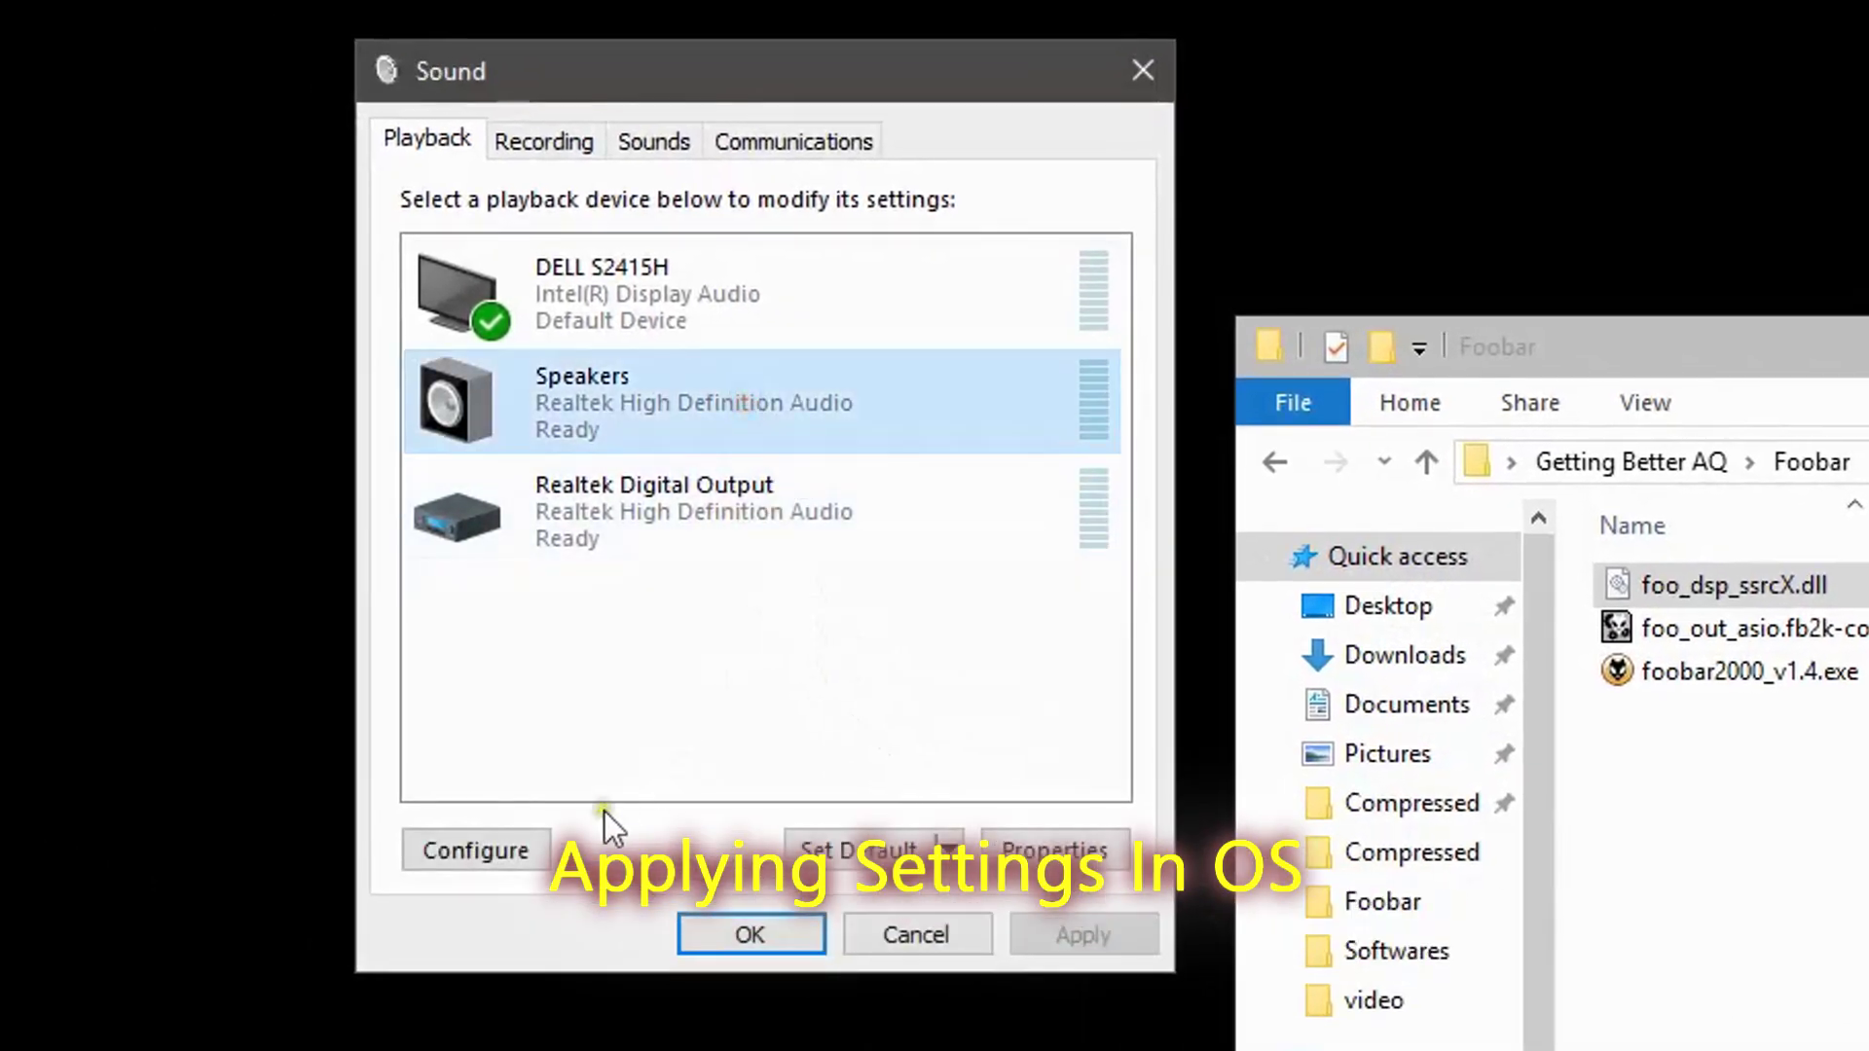
left_click(530, 857)
left_click(1076, 942)
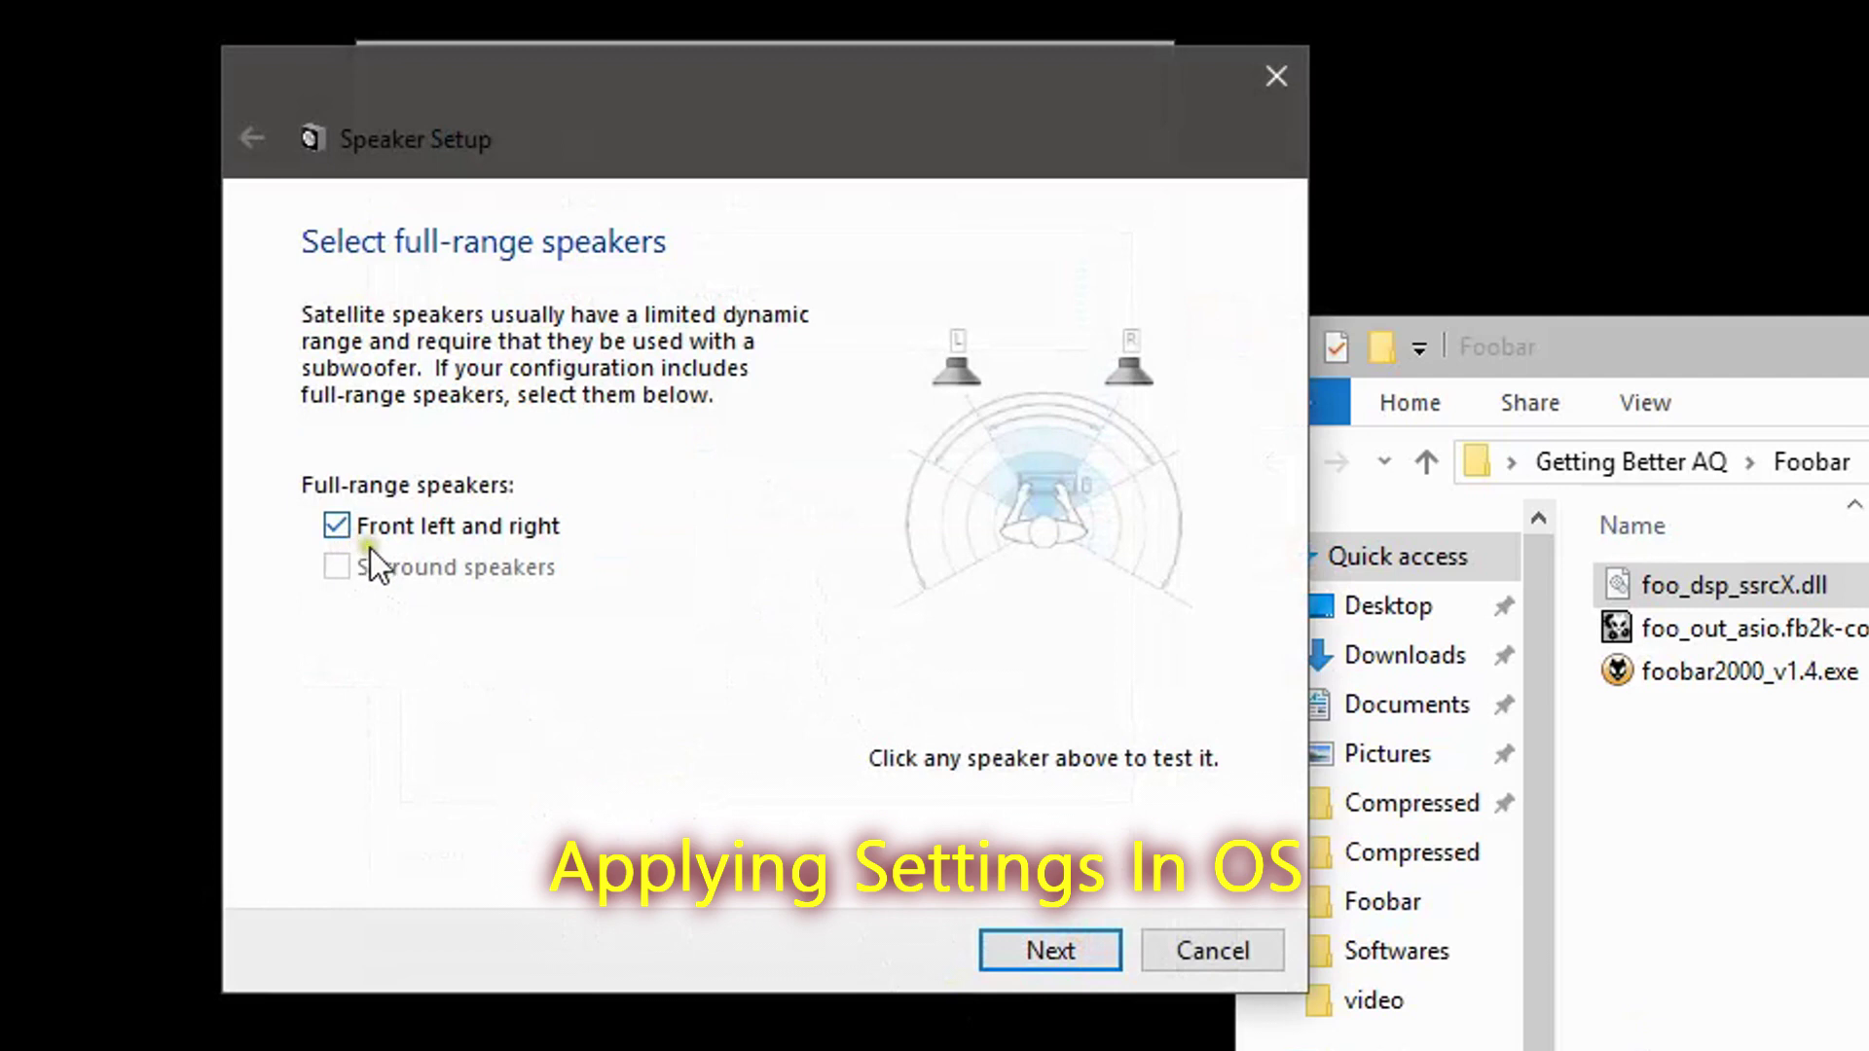
left_click(1071, 944)
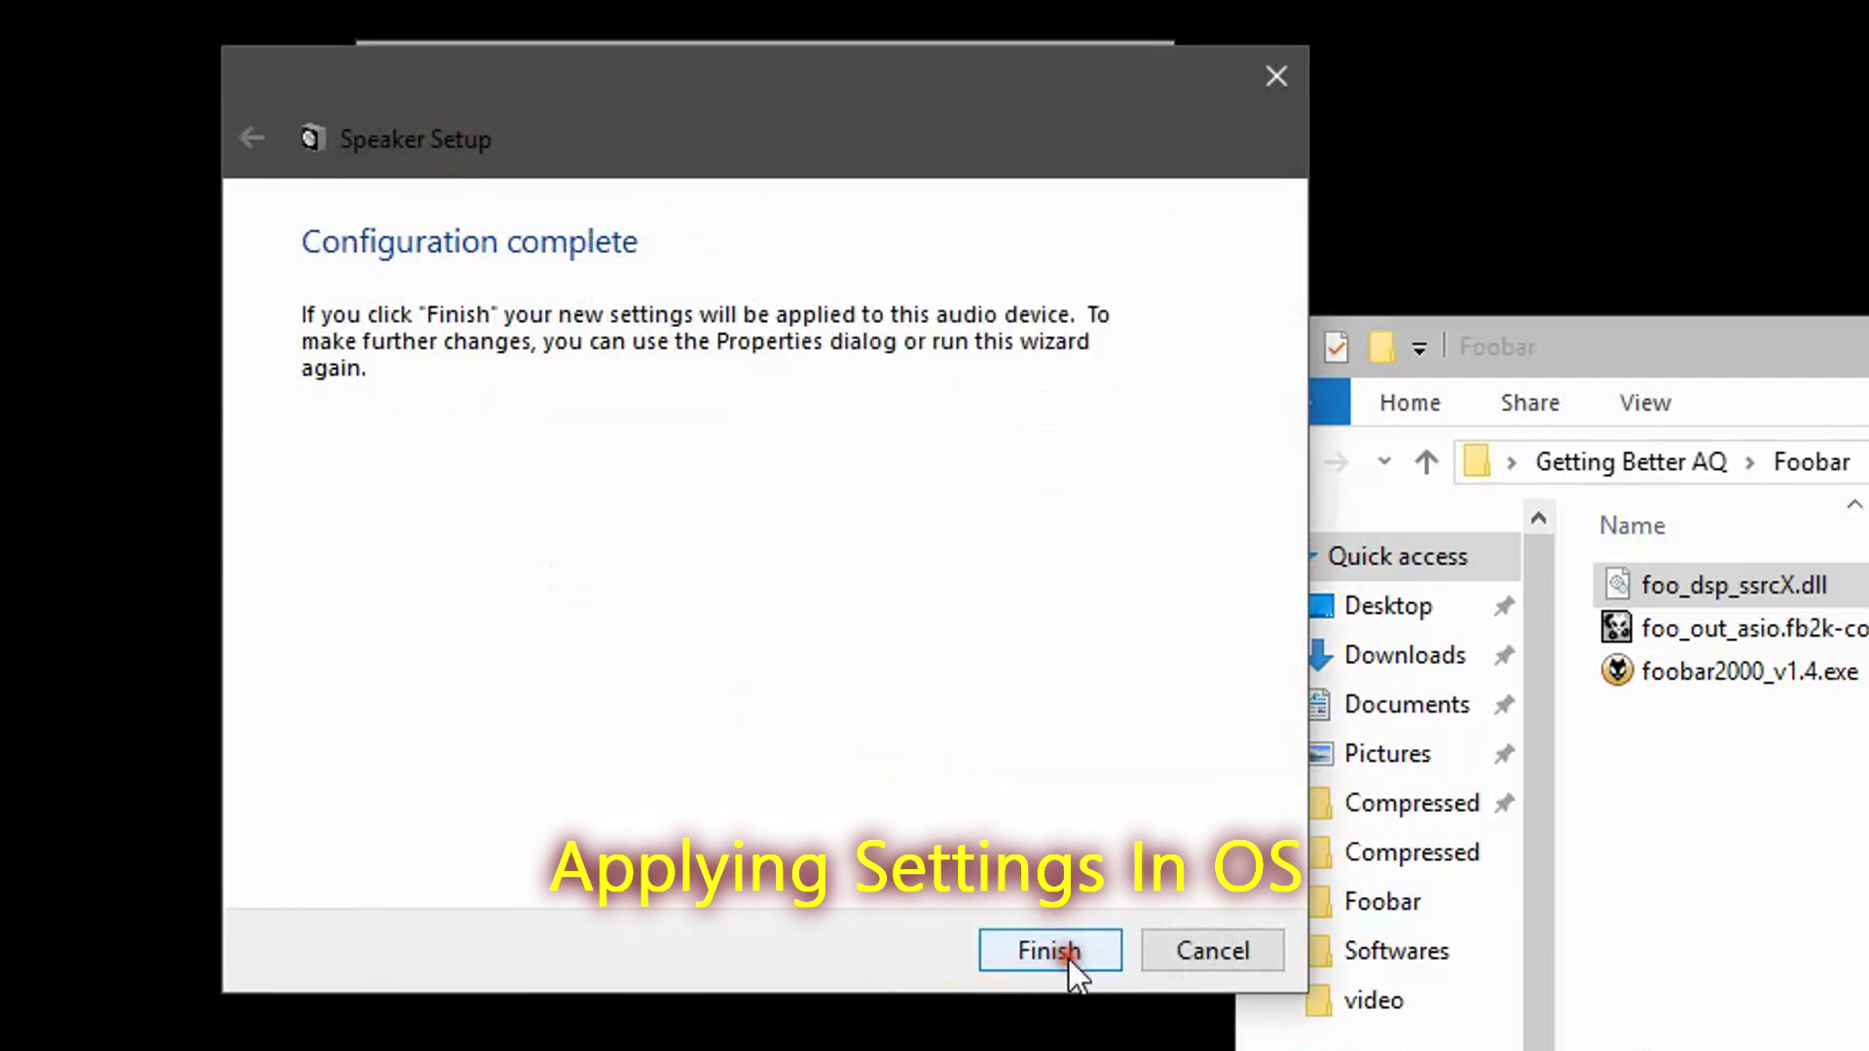
left_click(1067, 956)
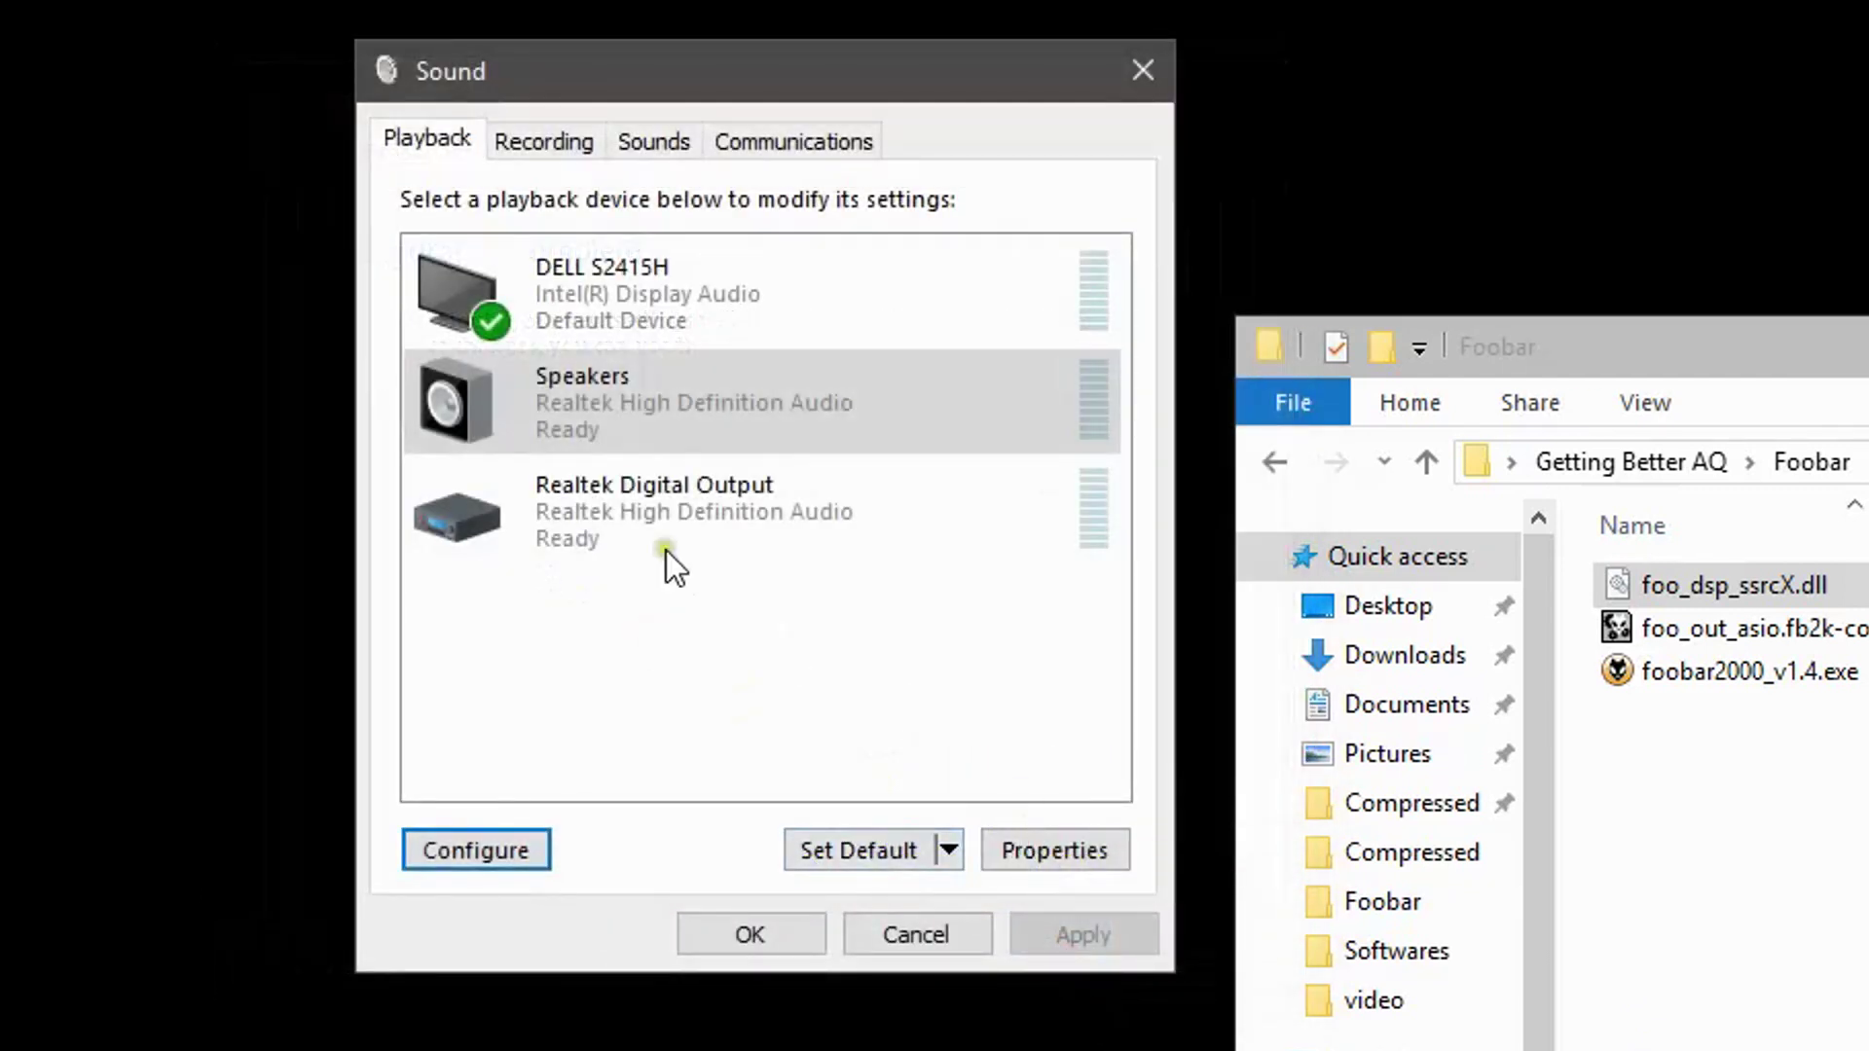
In Speakers Properties, set the Advanced default format to 24 bit, 96000 Hz.
left_click(1049, 855)
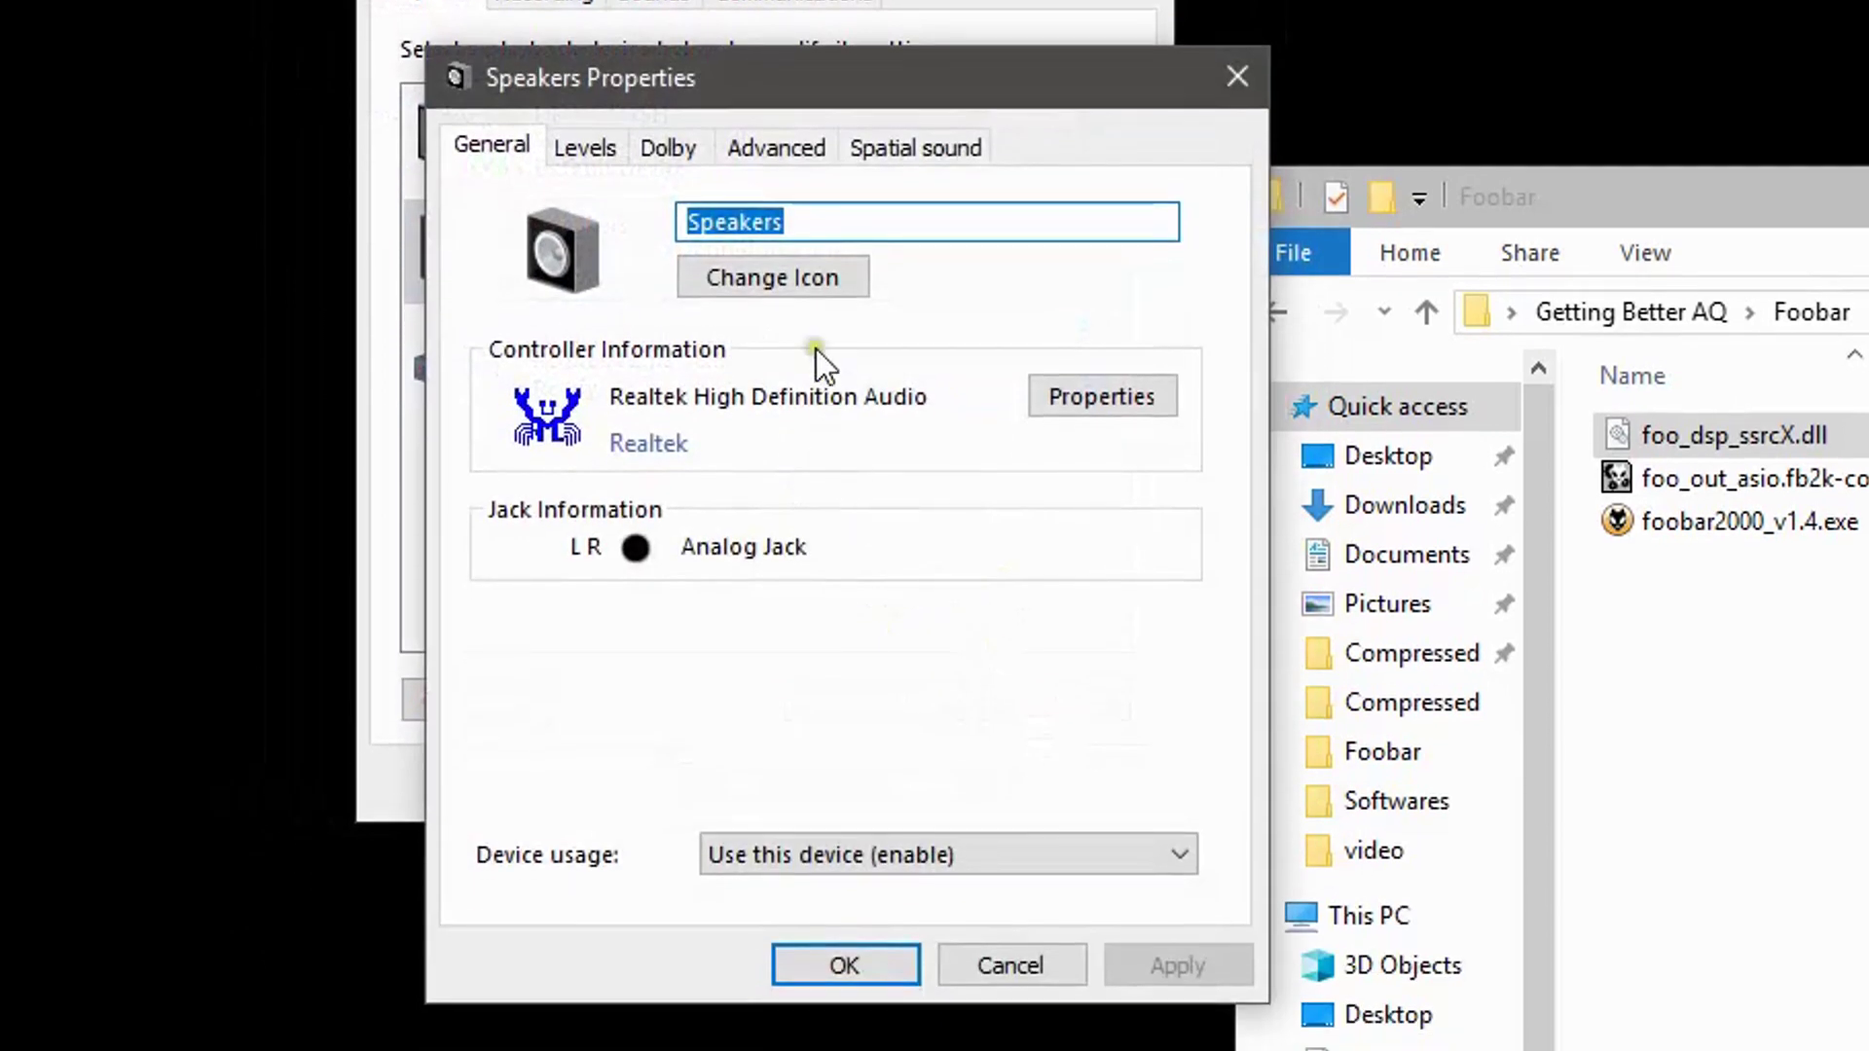
left_click(919, 165)
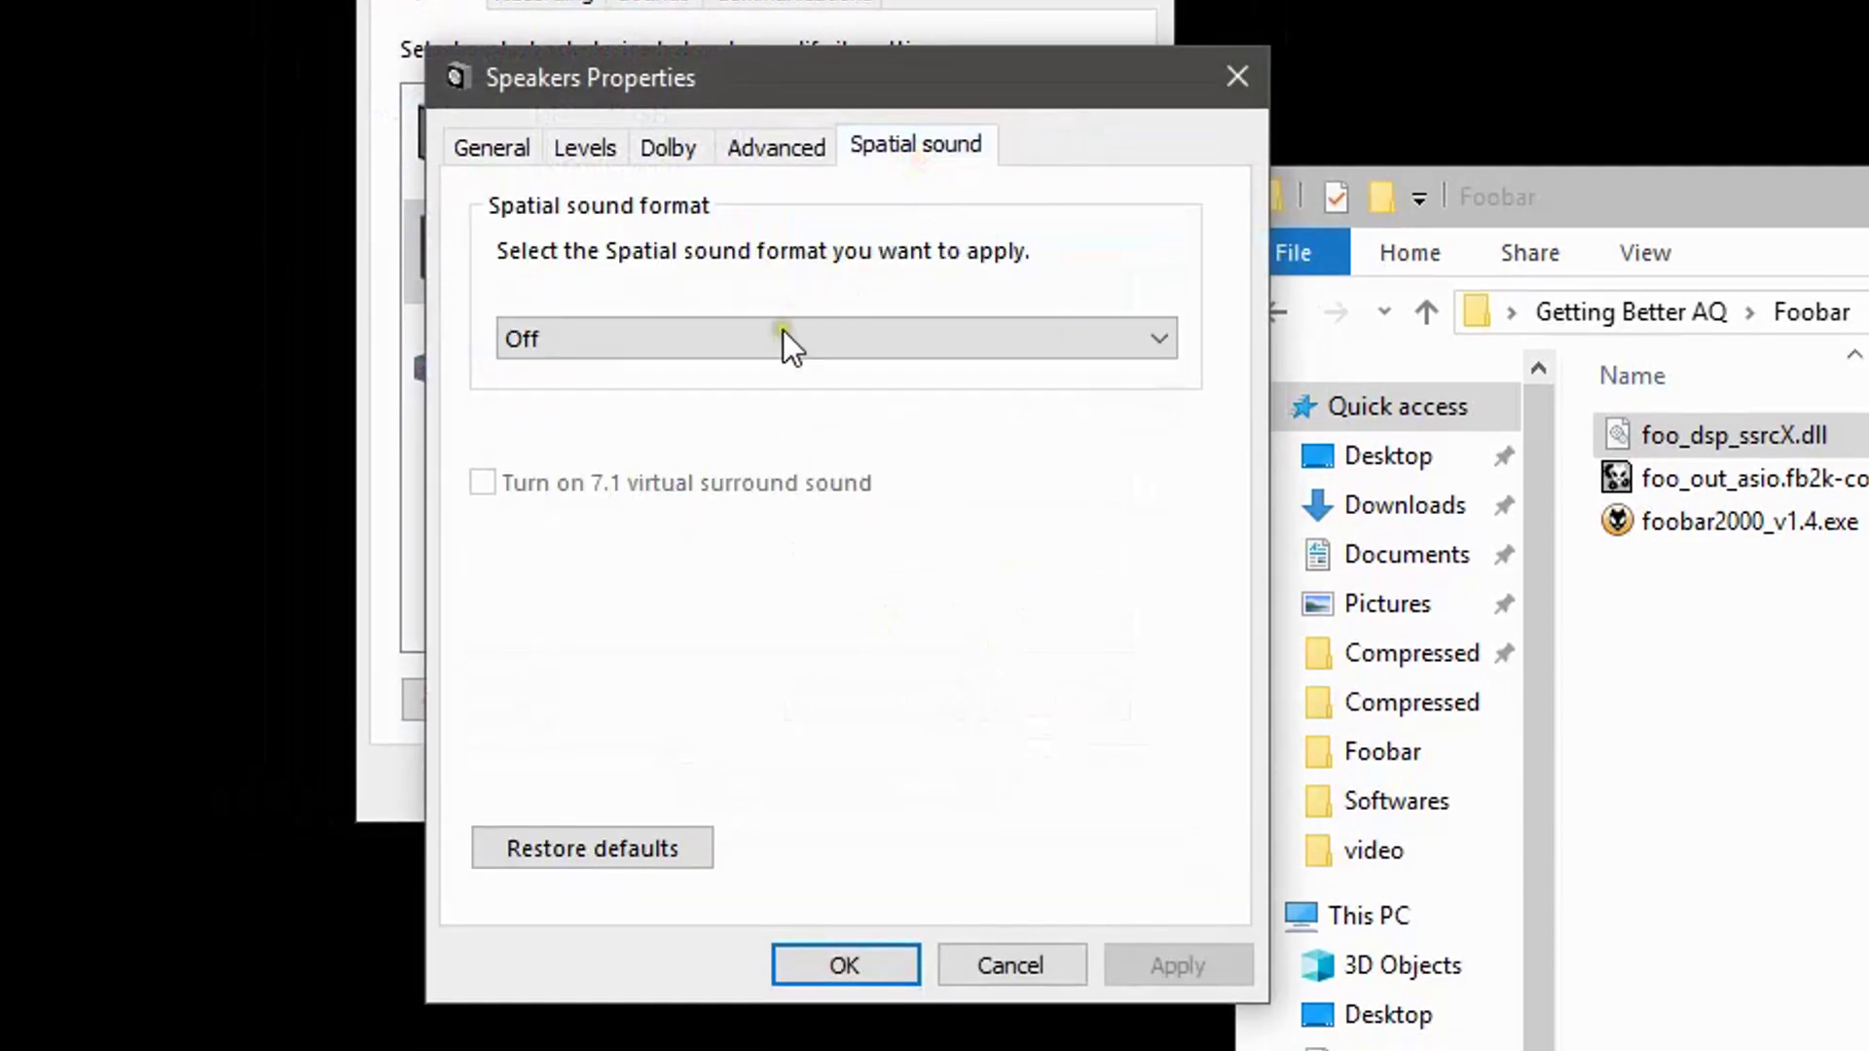
left_click(785, 144)
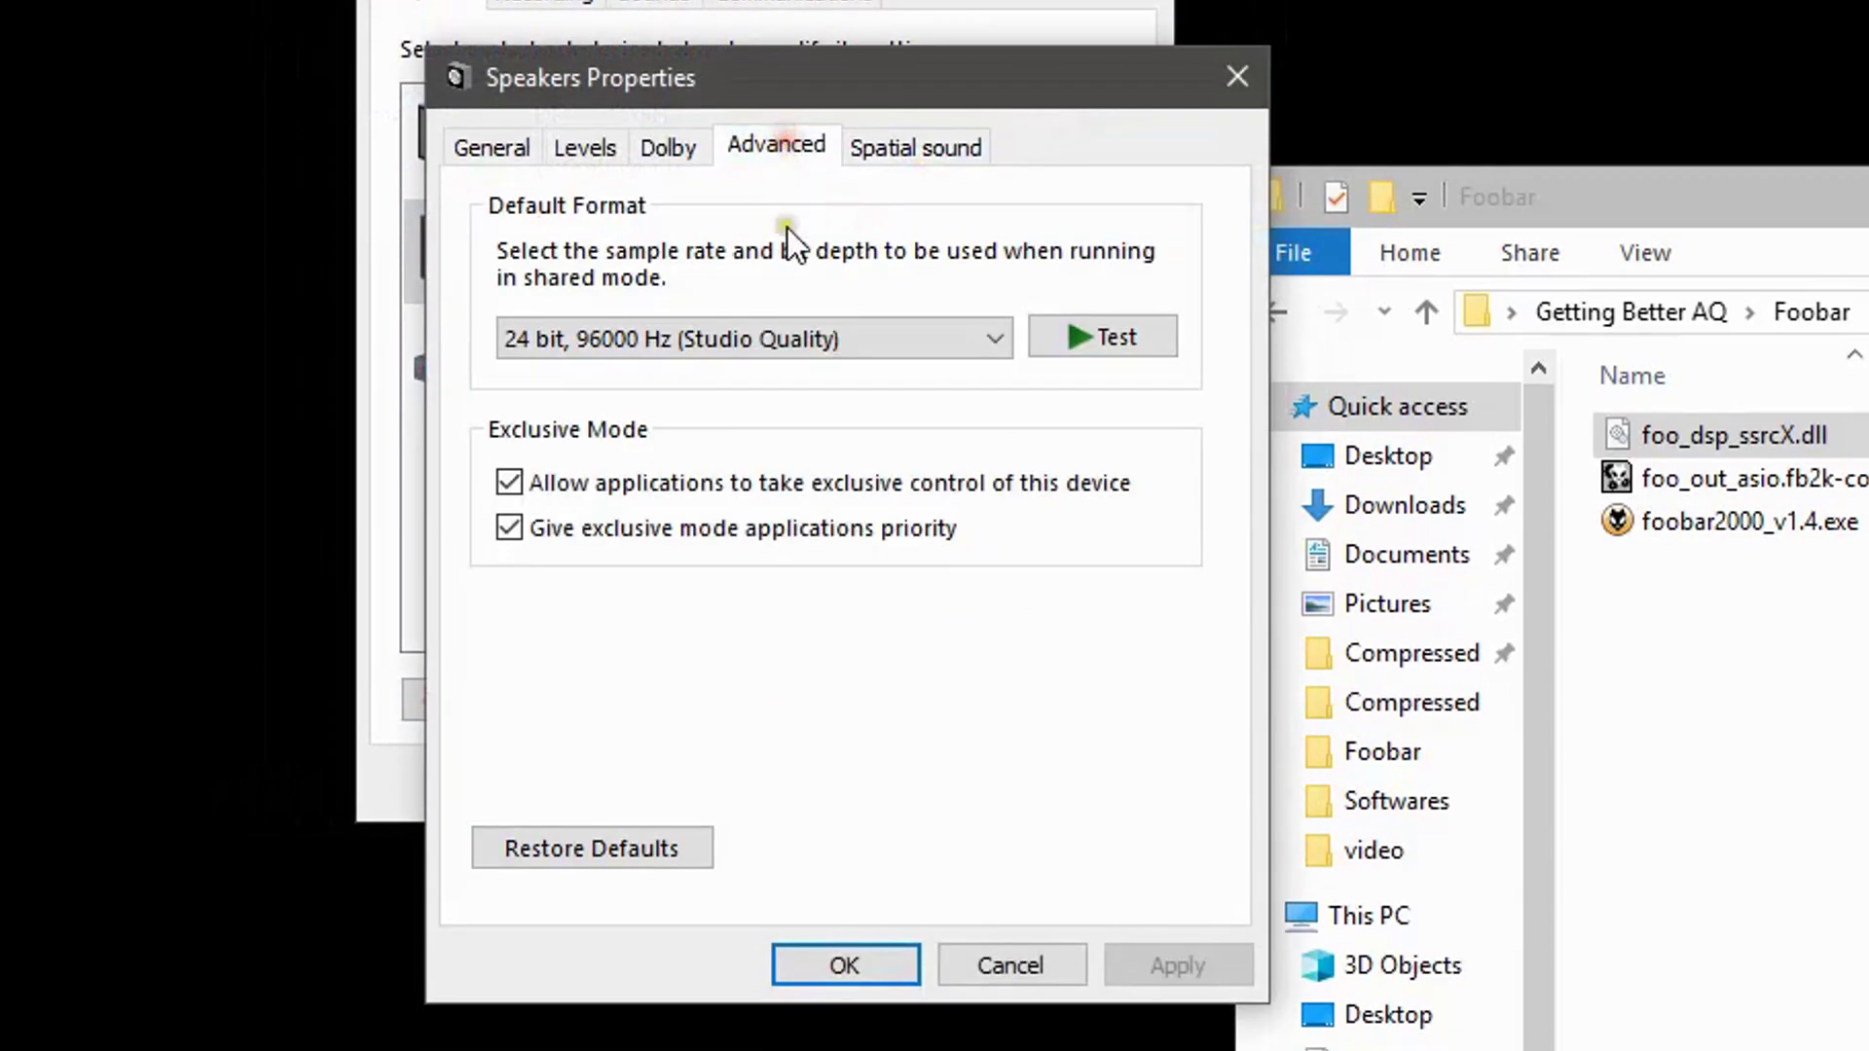
left_click(802, 354)
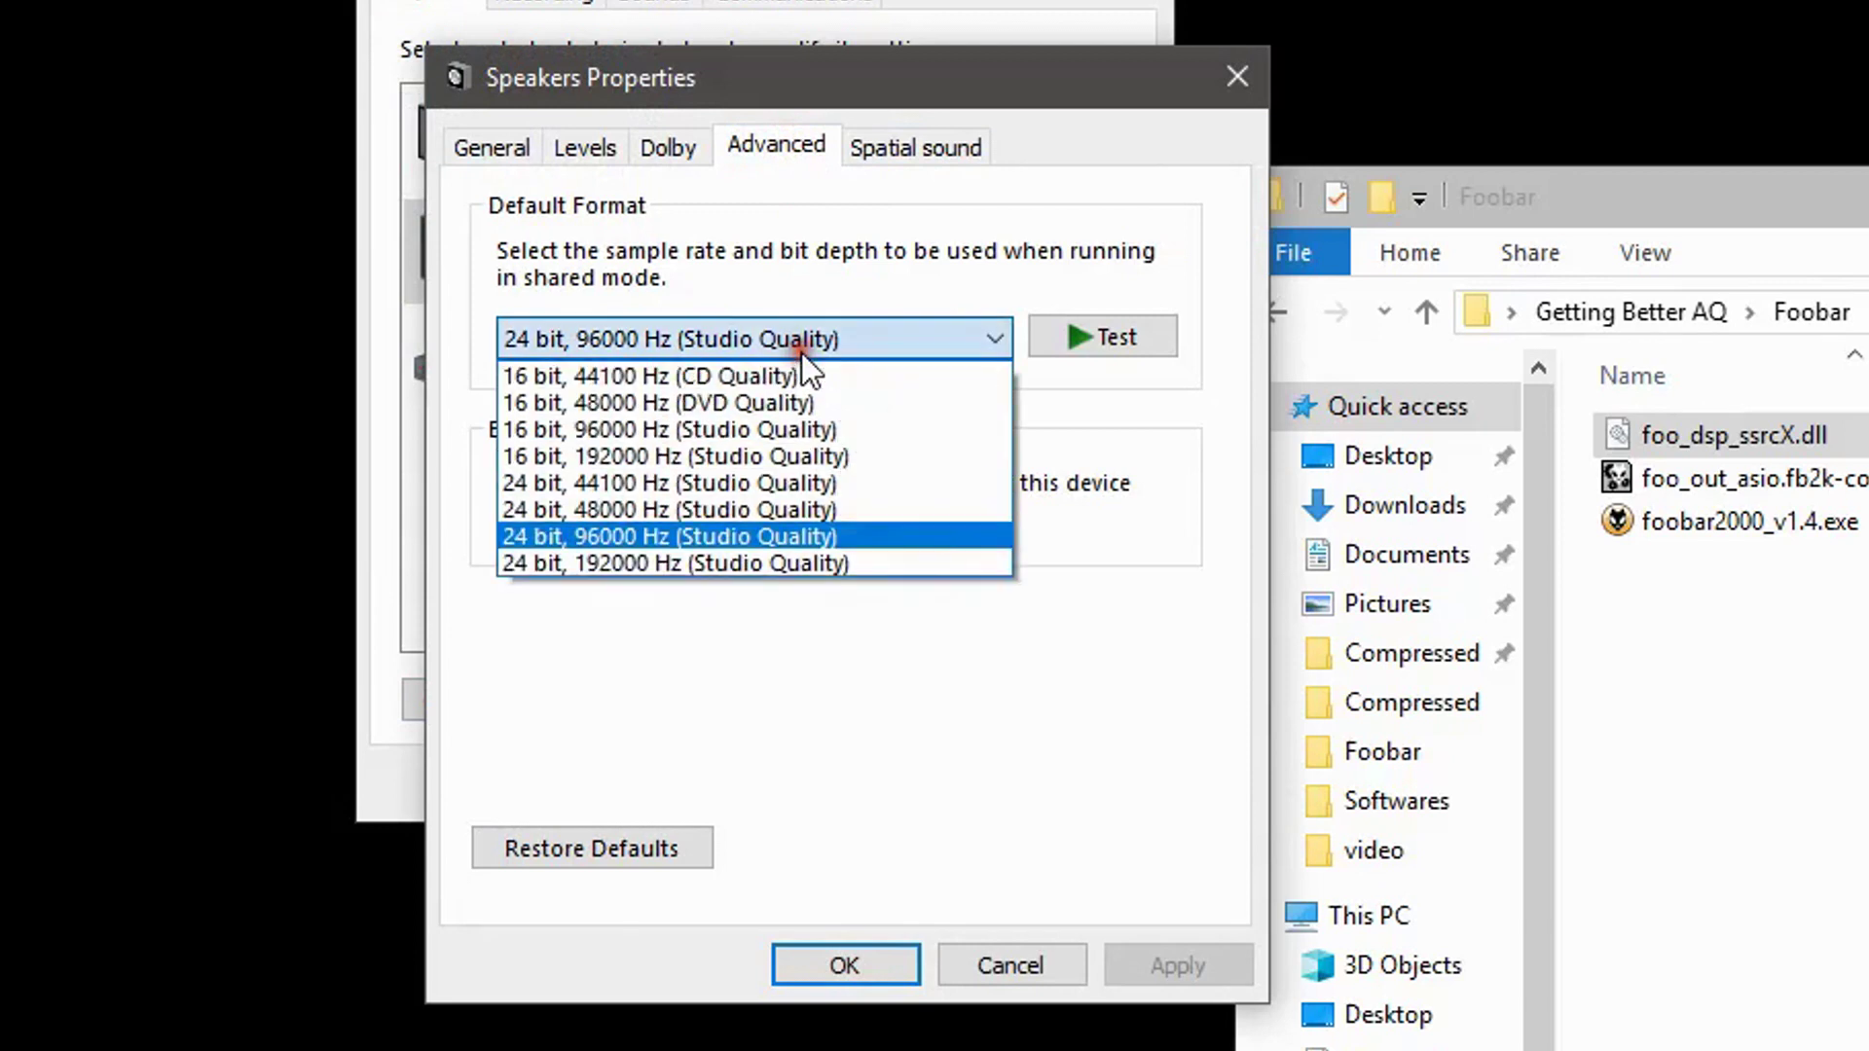
left_click(764, 682)
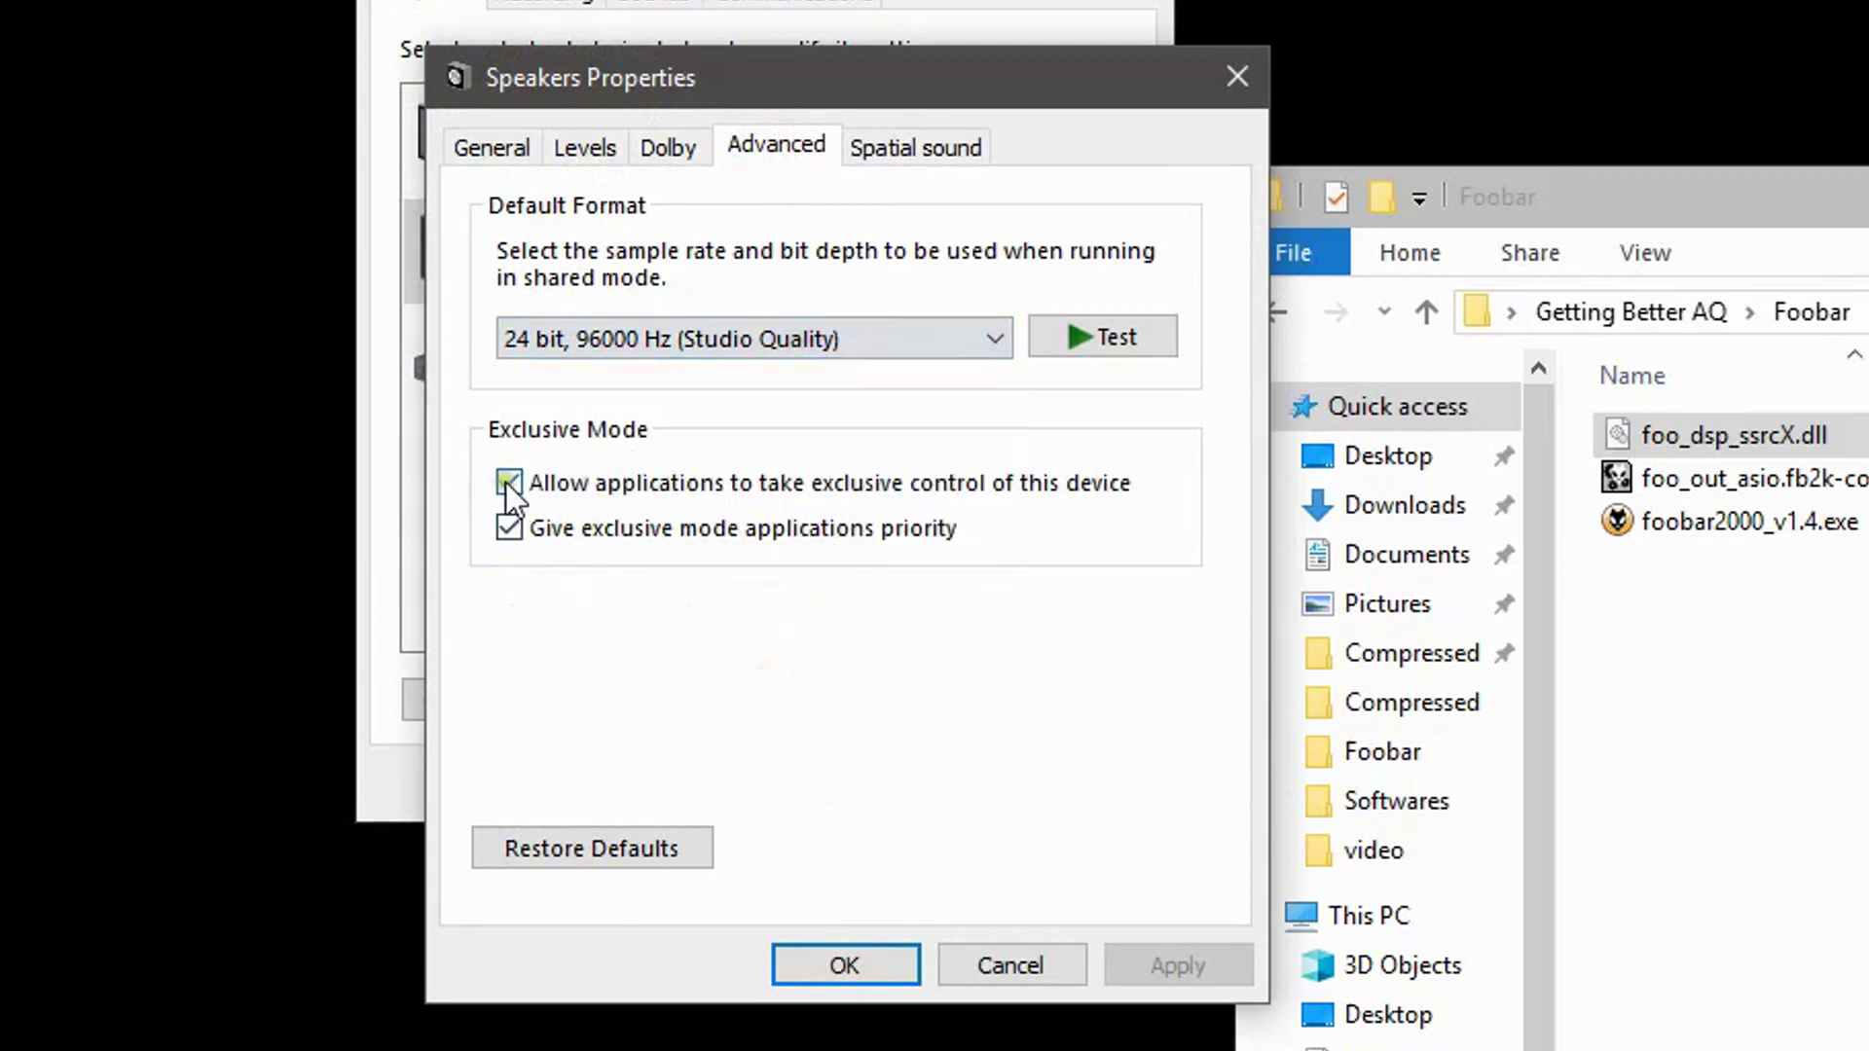
Turn Dolby Digital Plus on, then save the Speakers properties and close Sound settings.
left_click(668, 146)
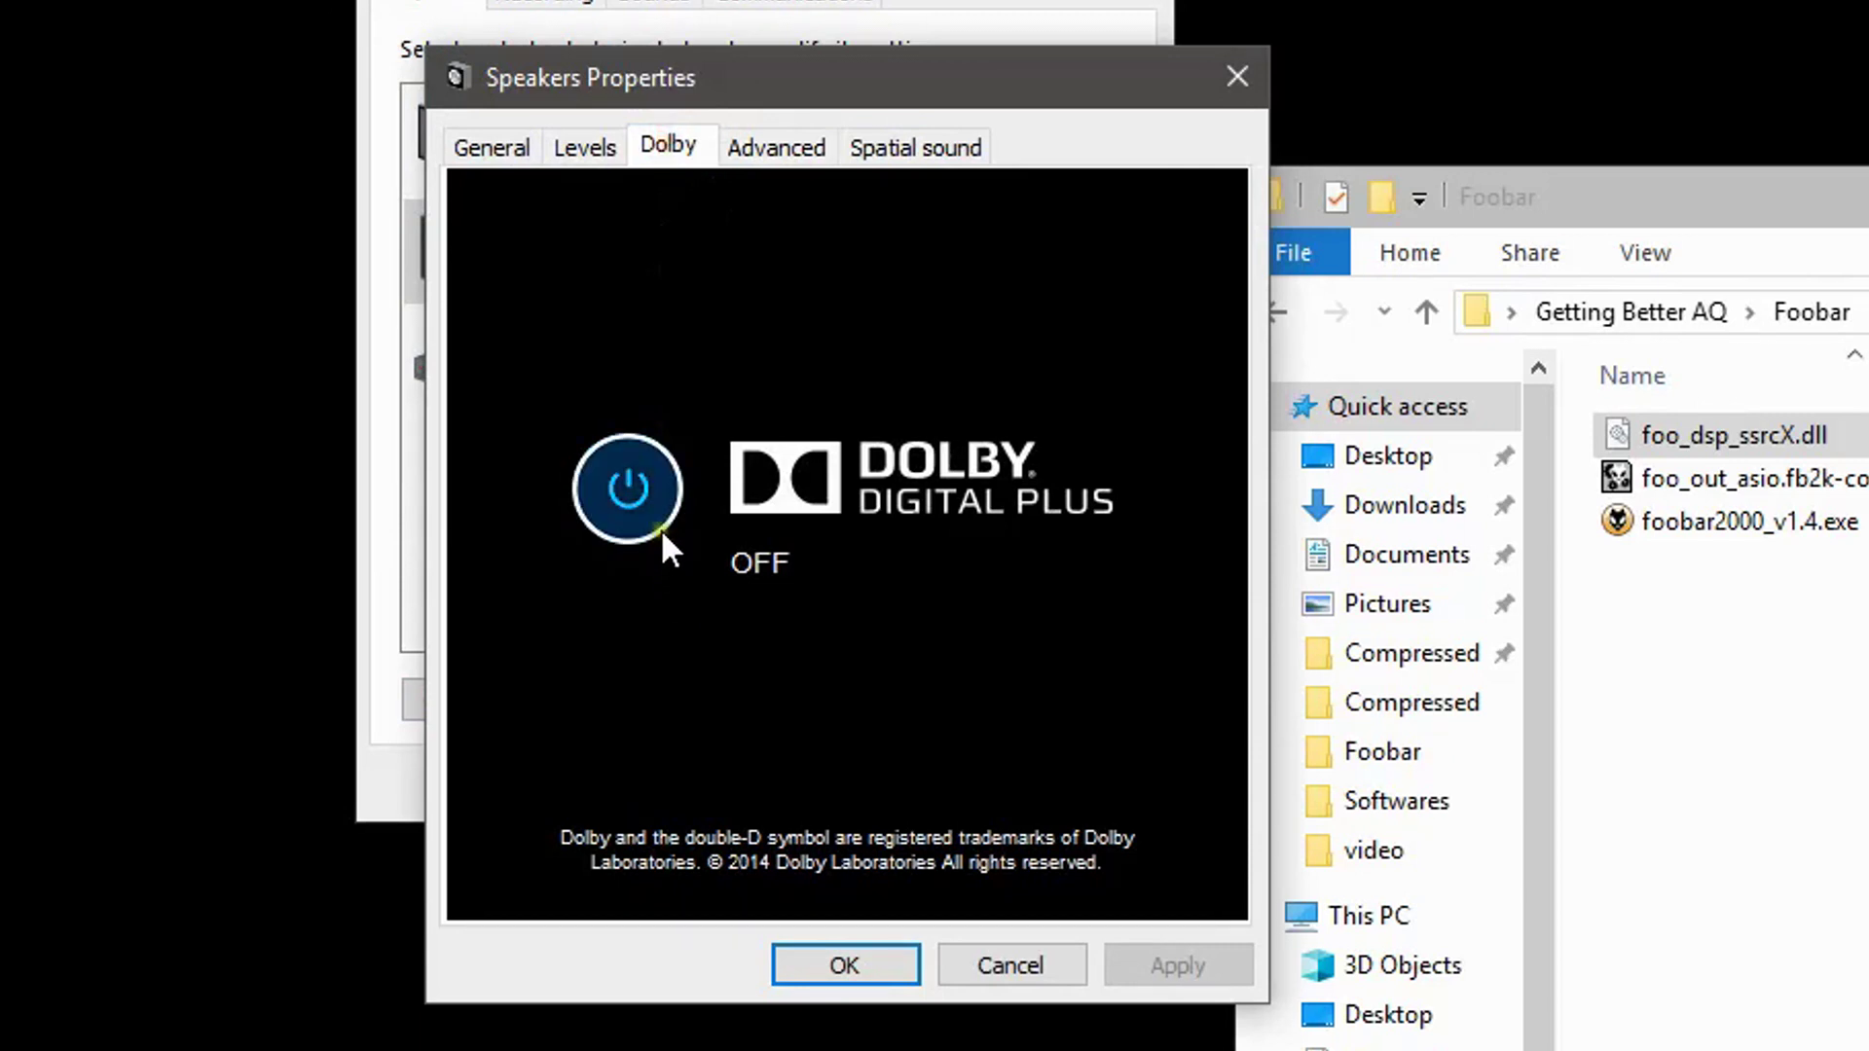
left_click(615, 481)
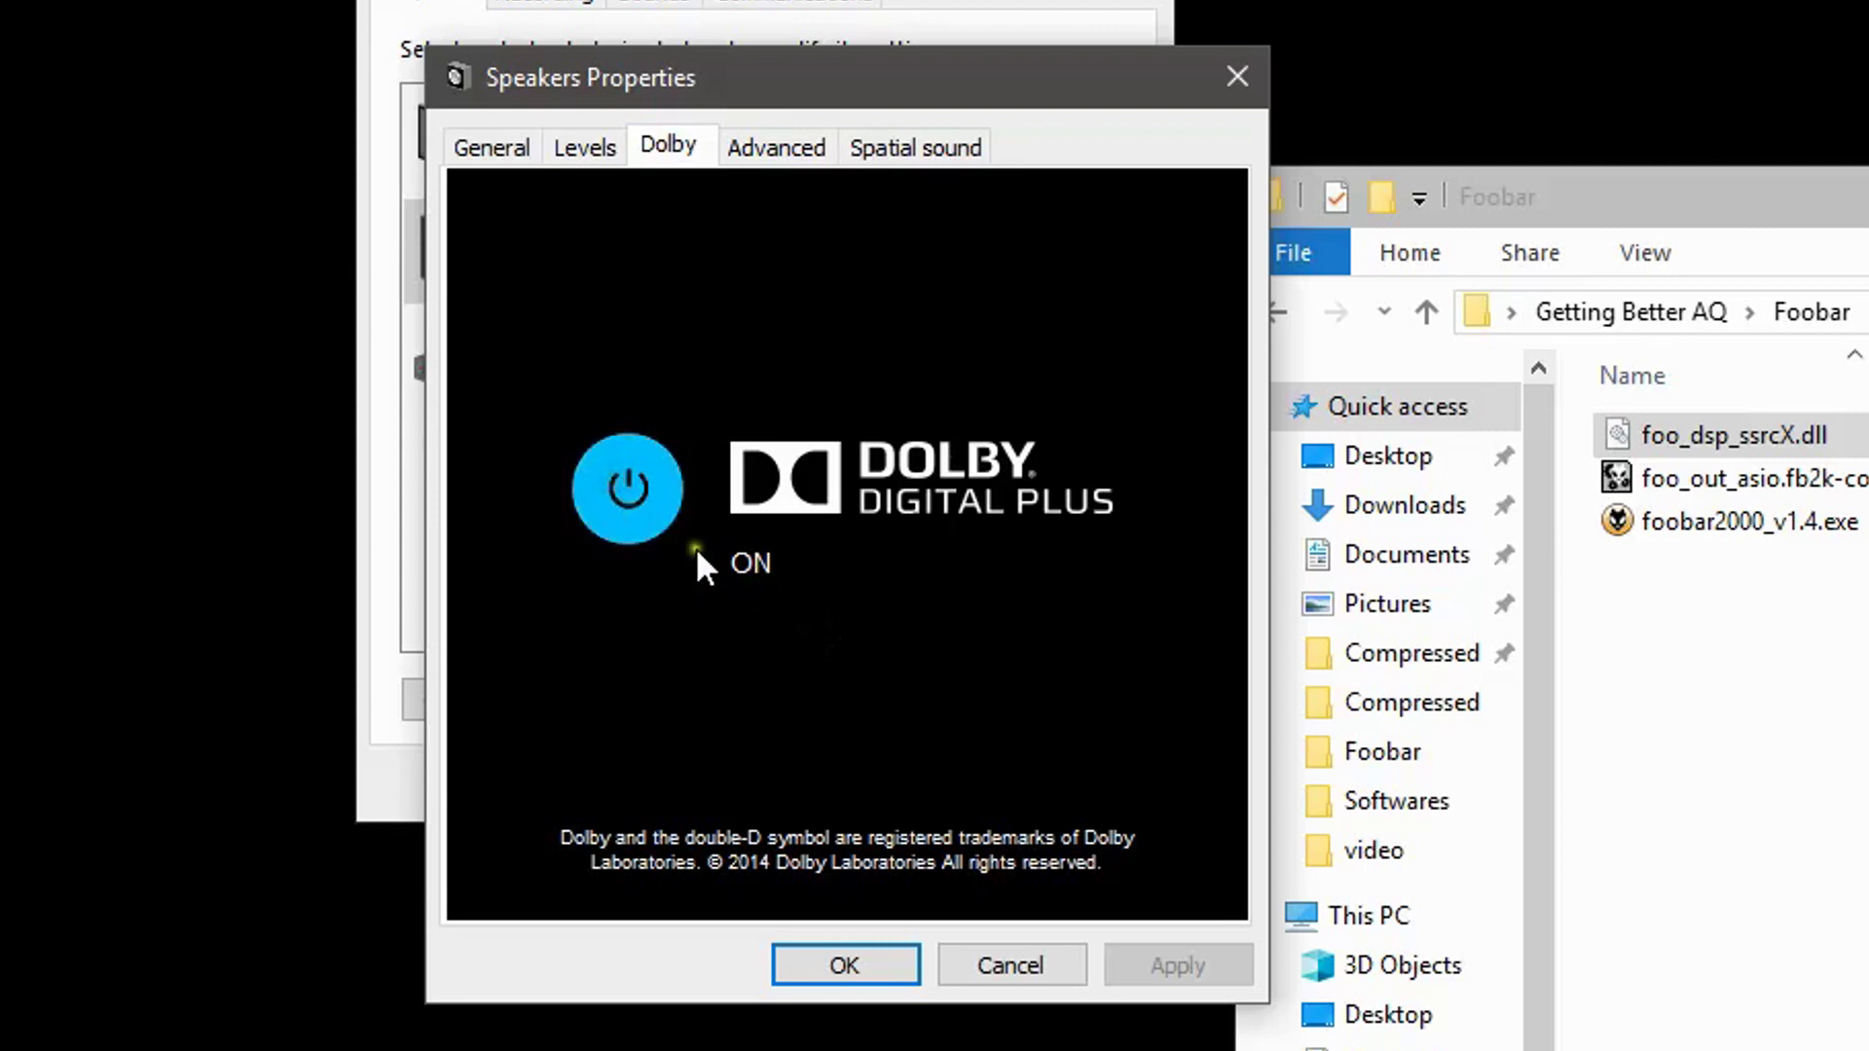
left_click(604, 148)
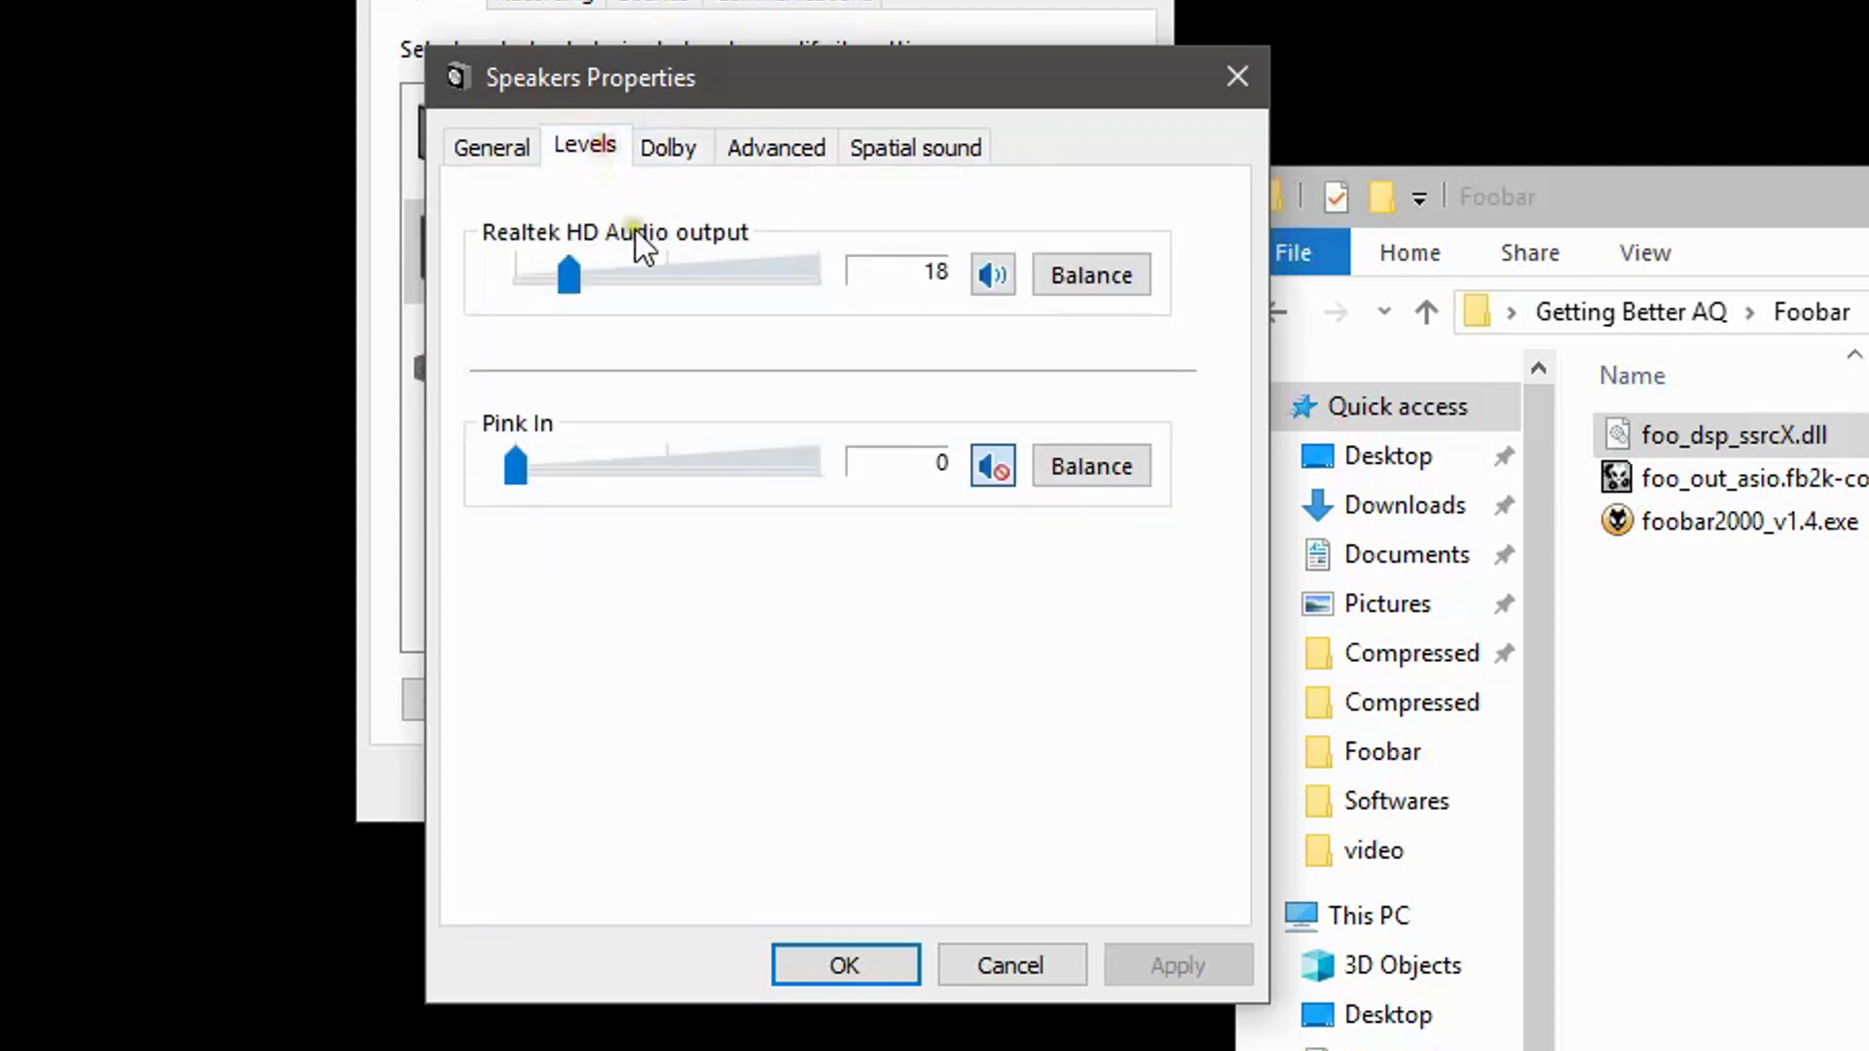
left_click(508, 155)
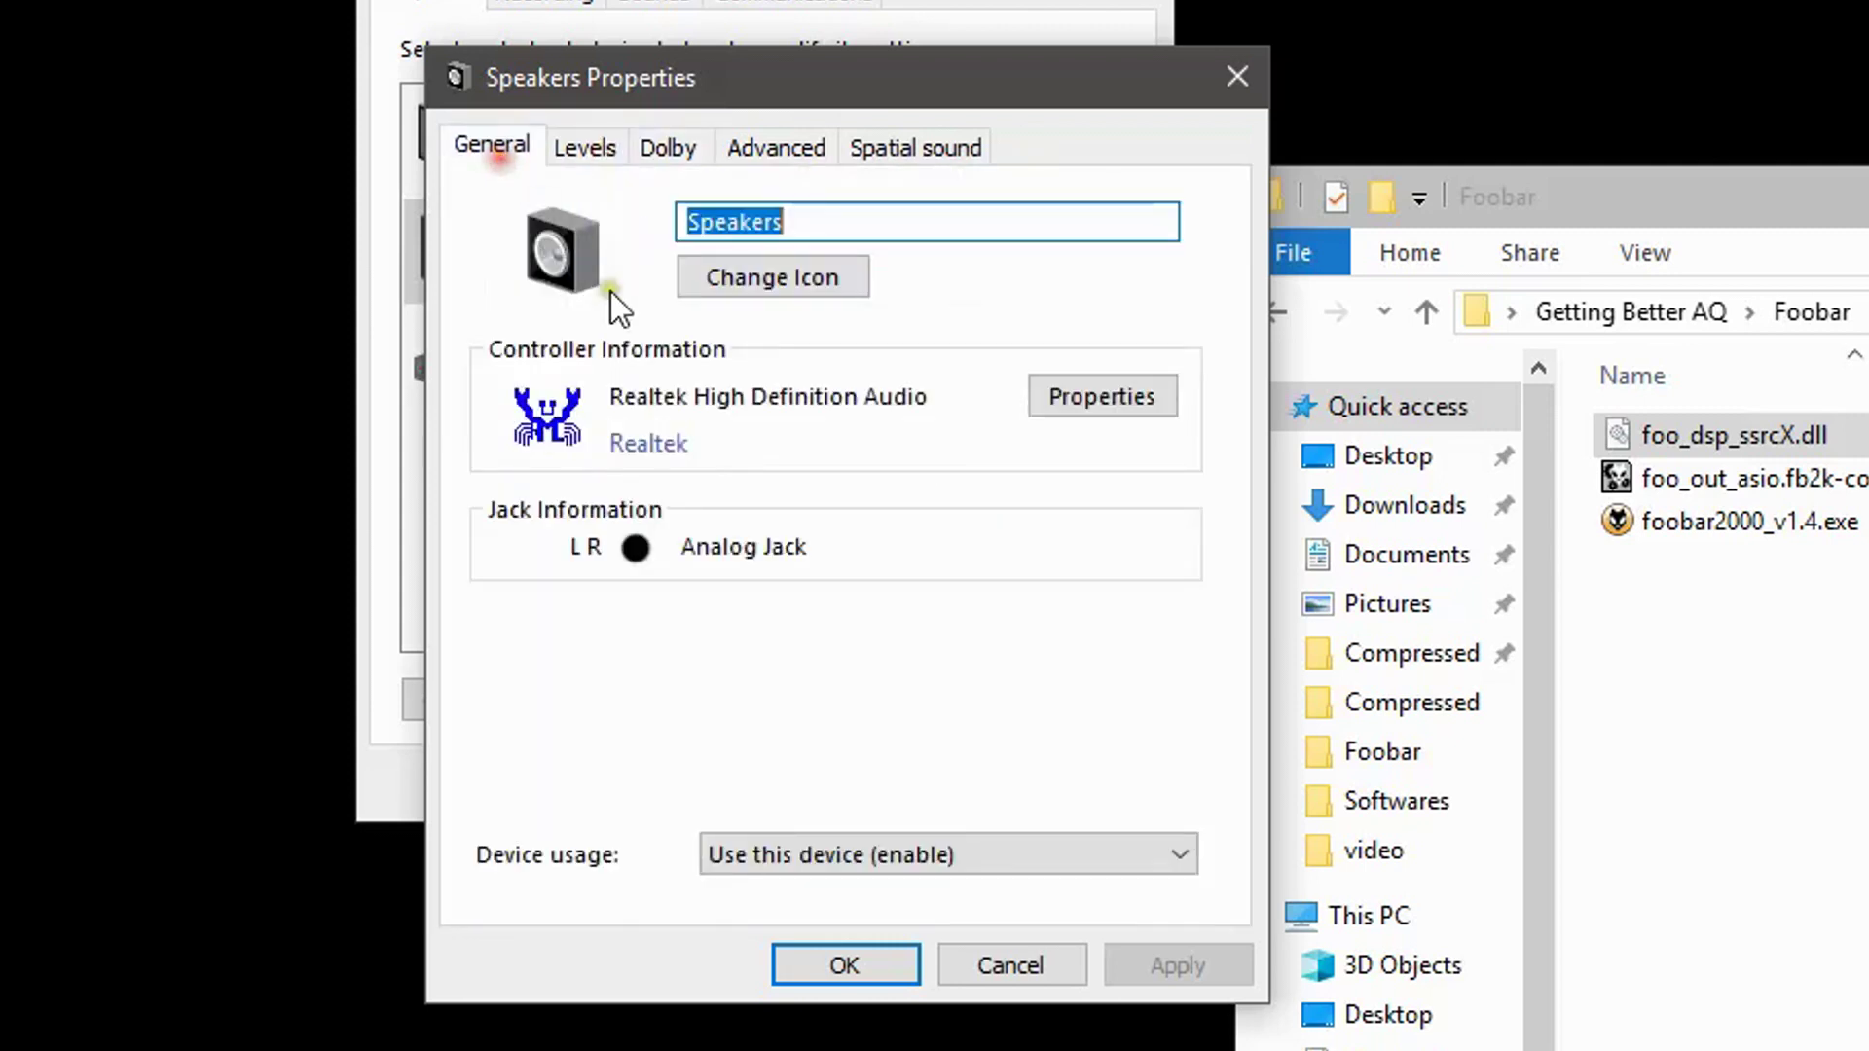
left_click(865, 966)
left_click(748, 785)
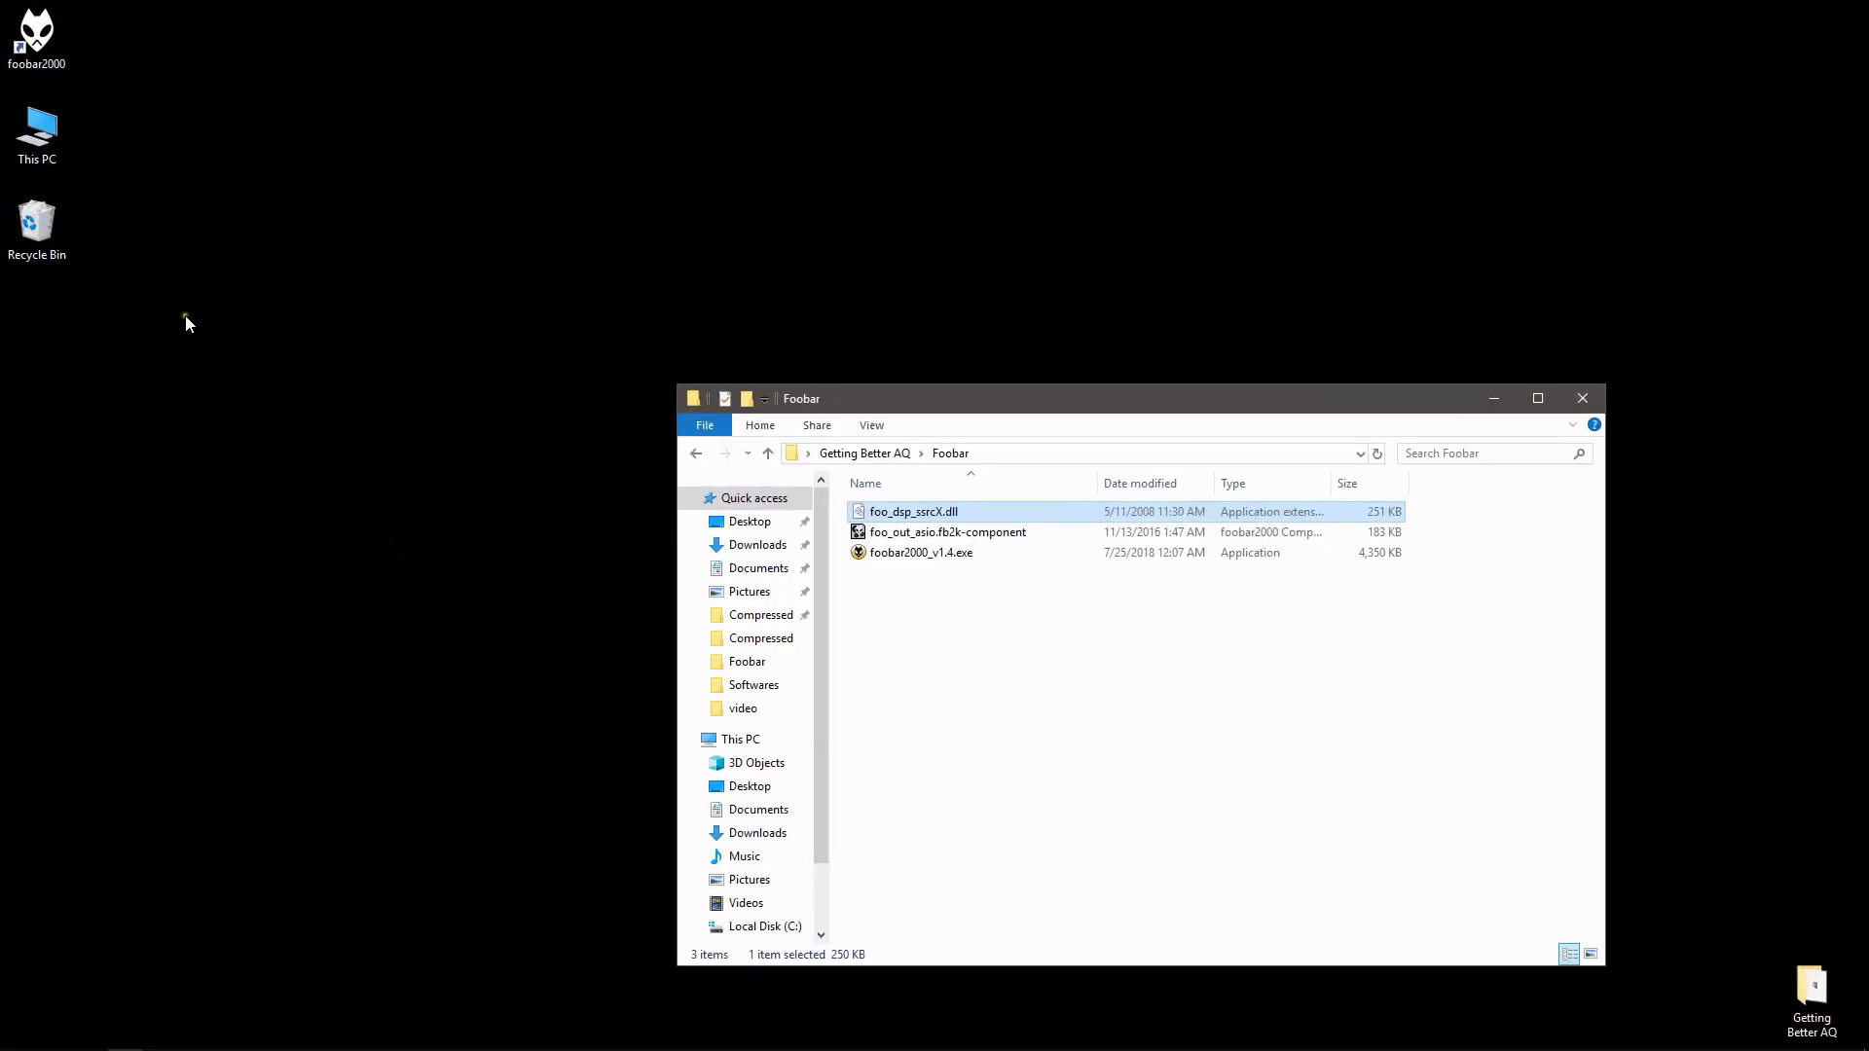
Launch foobar2000 and open File > Preferences on the Playback page.
double_click(39, 66)
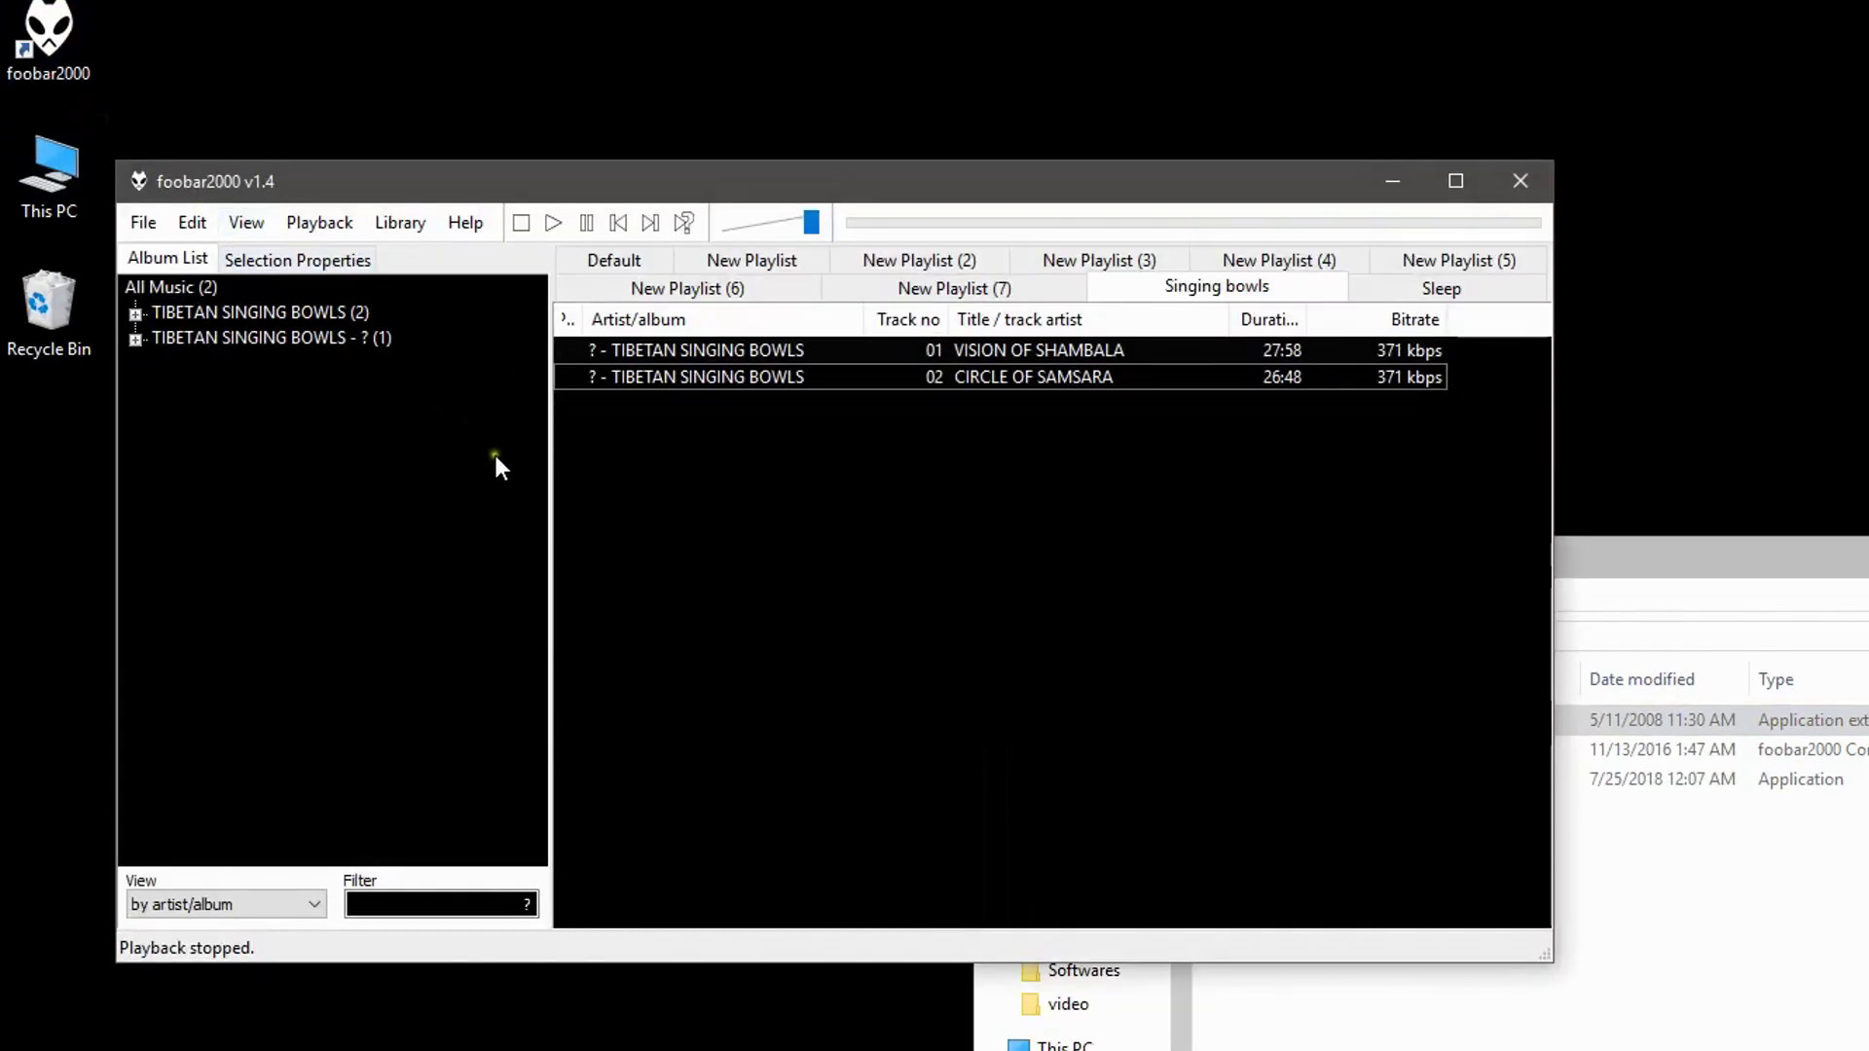
left_click(143, 222)
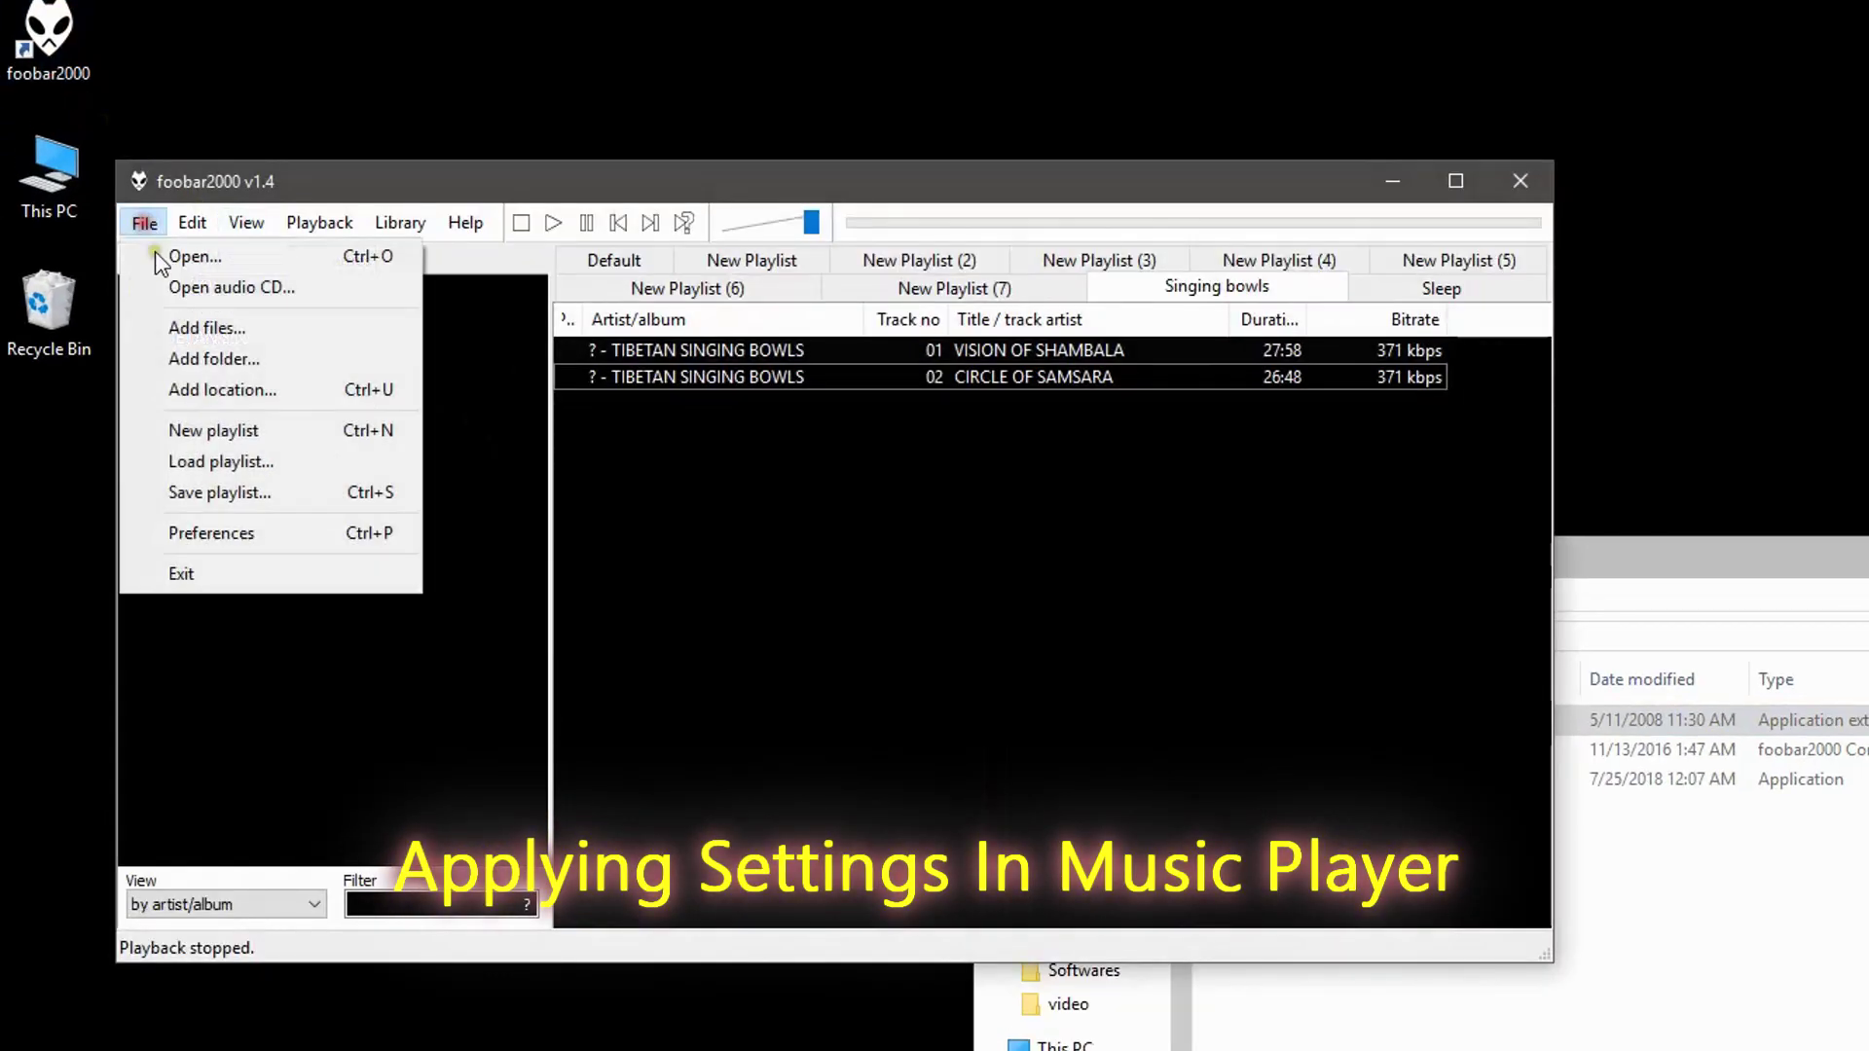
left_click(294, 536)
left_click(317, 285)
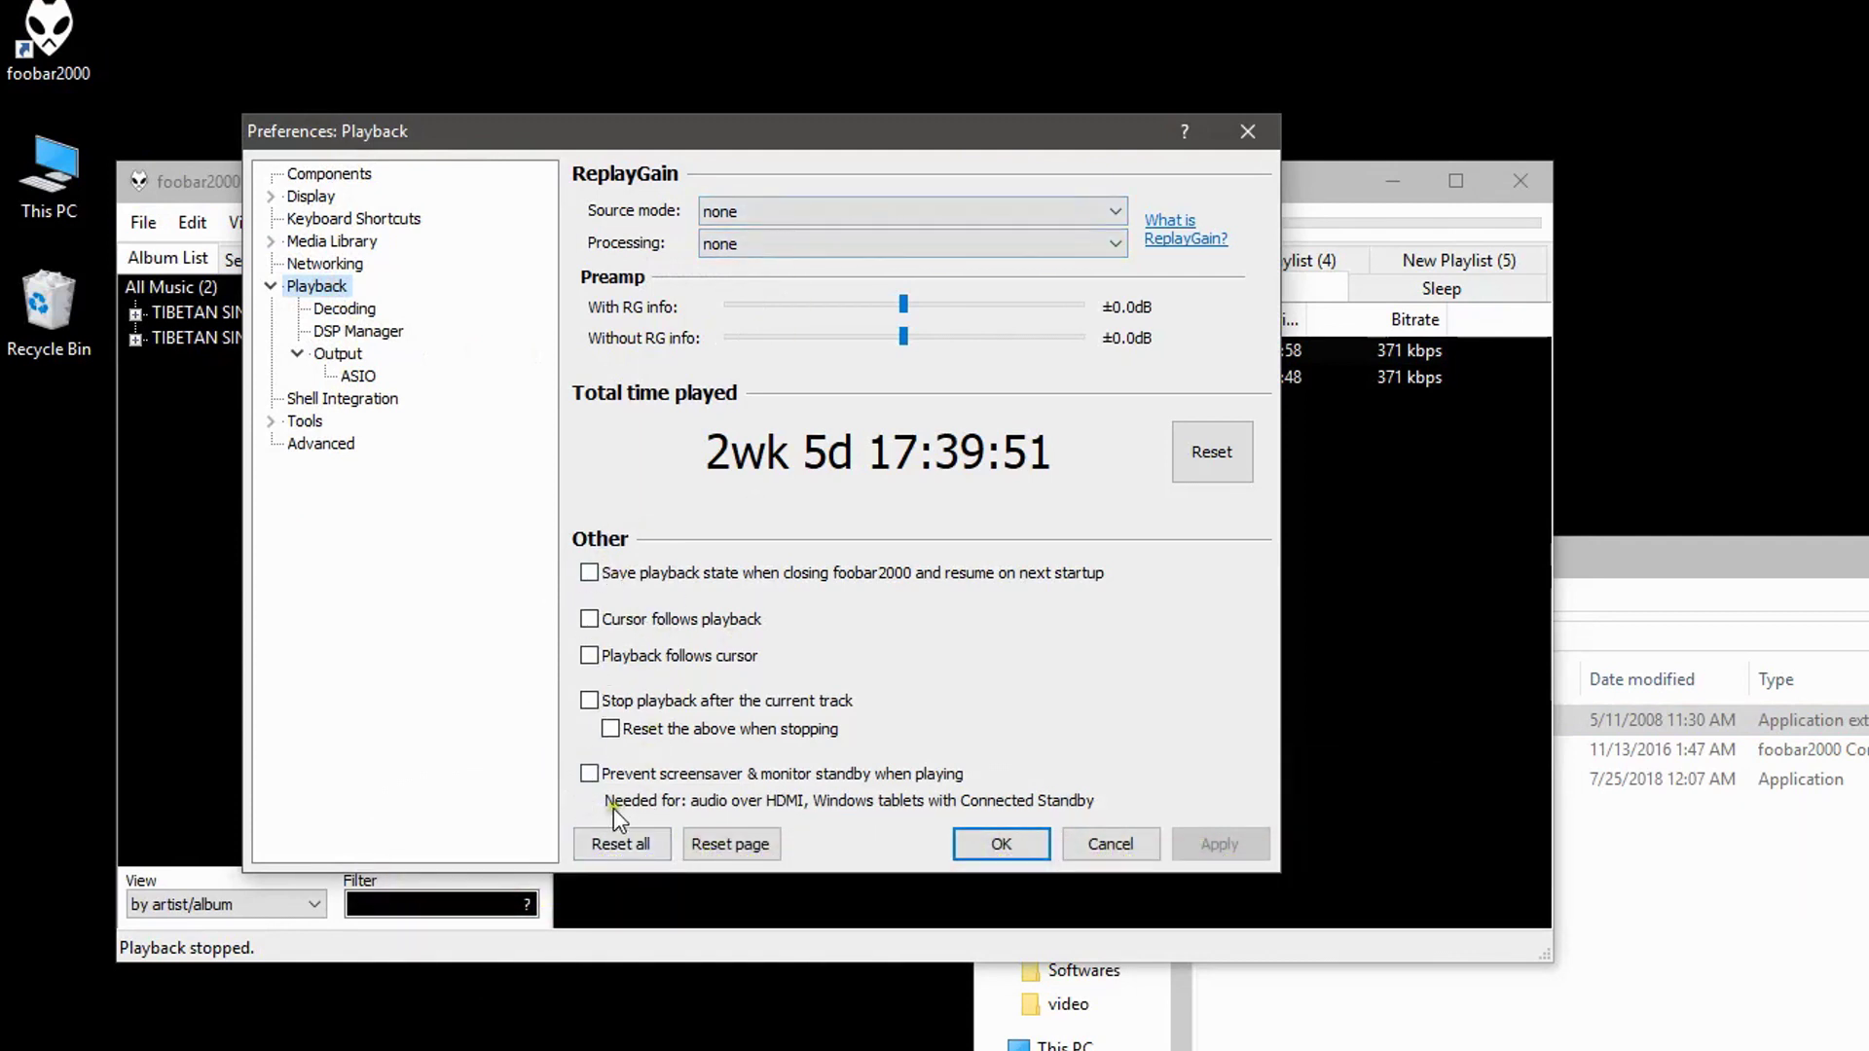
In DSP Manager, set Resampler (SSRC X) to the otachan Ultra preset at 96000 Hz.
left_click(366, 330)
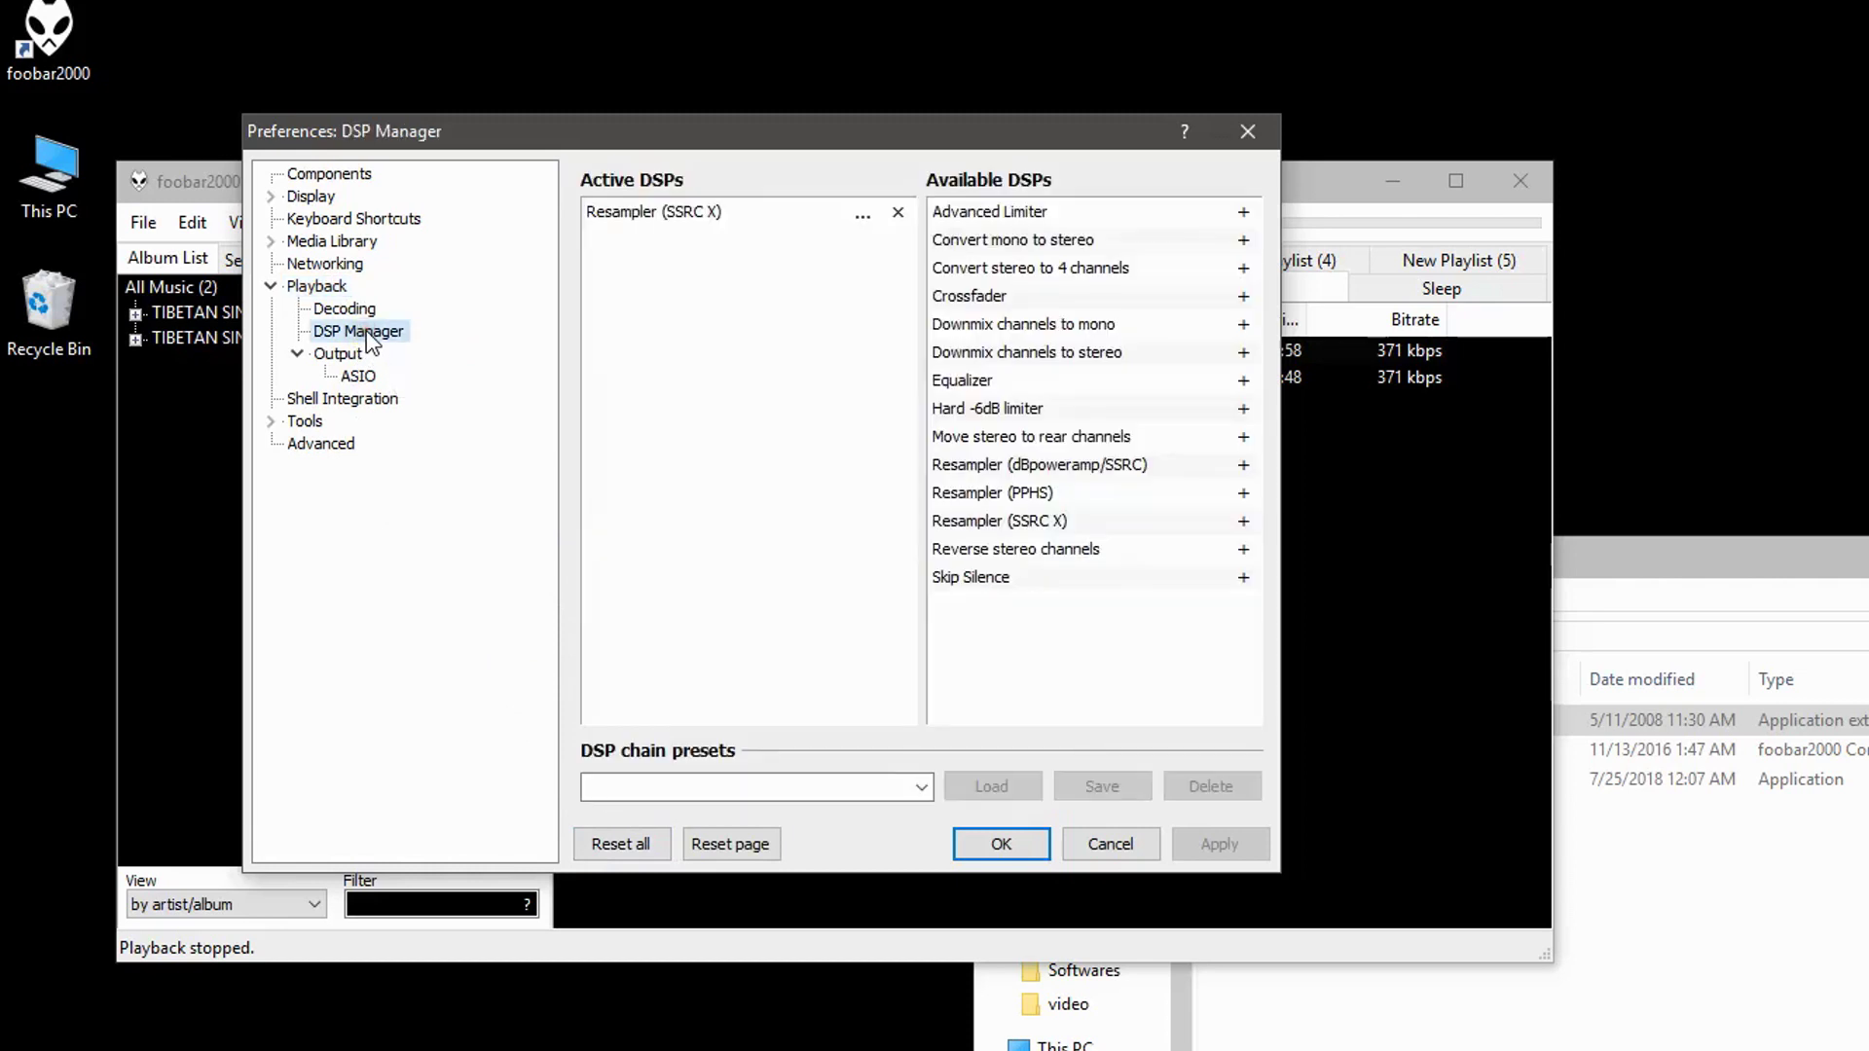
left_click(1003, 522)
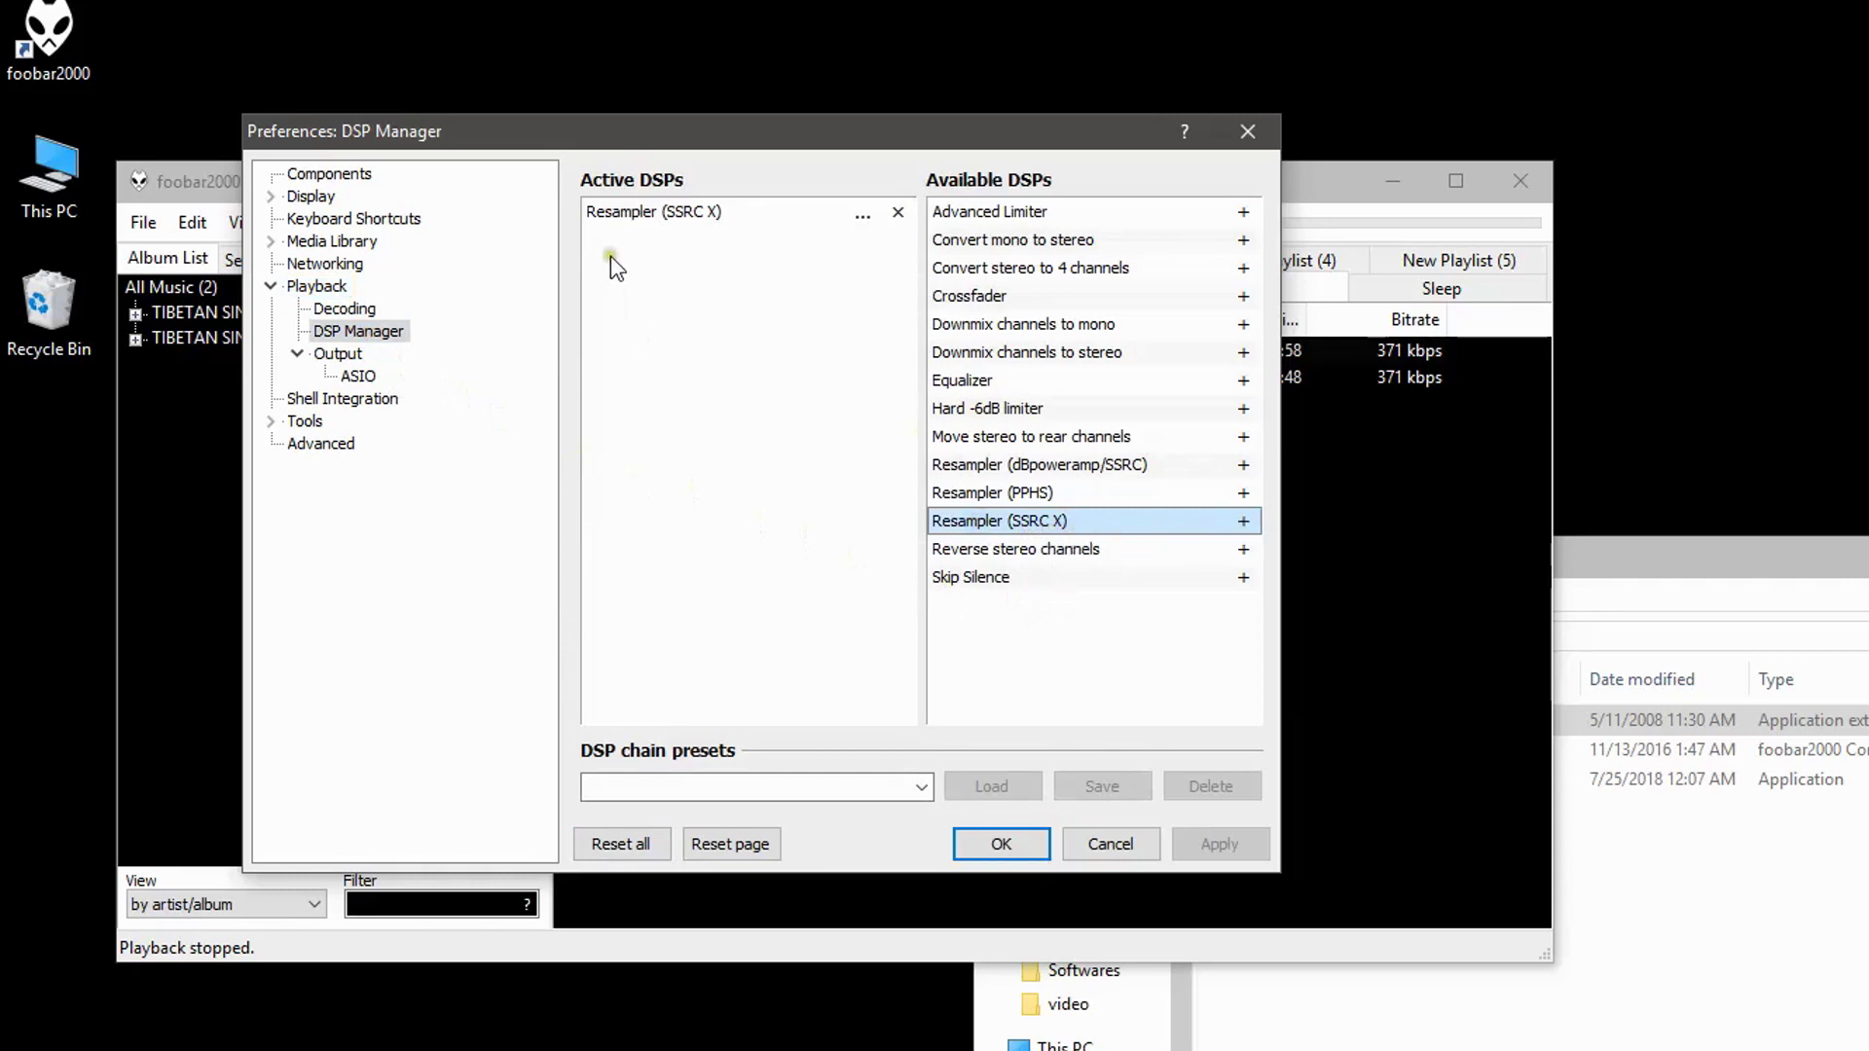
double_click(647, 217)
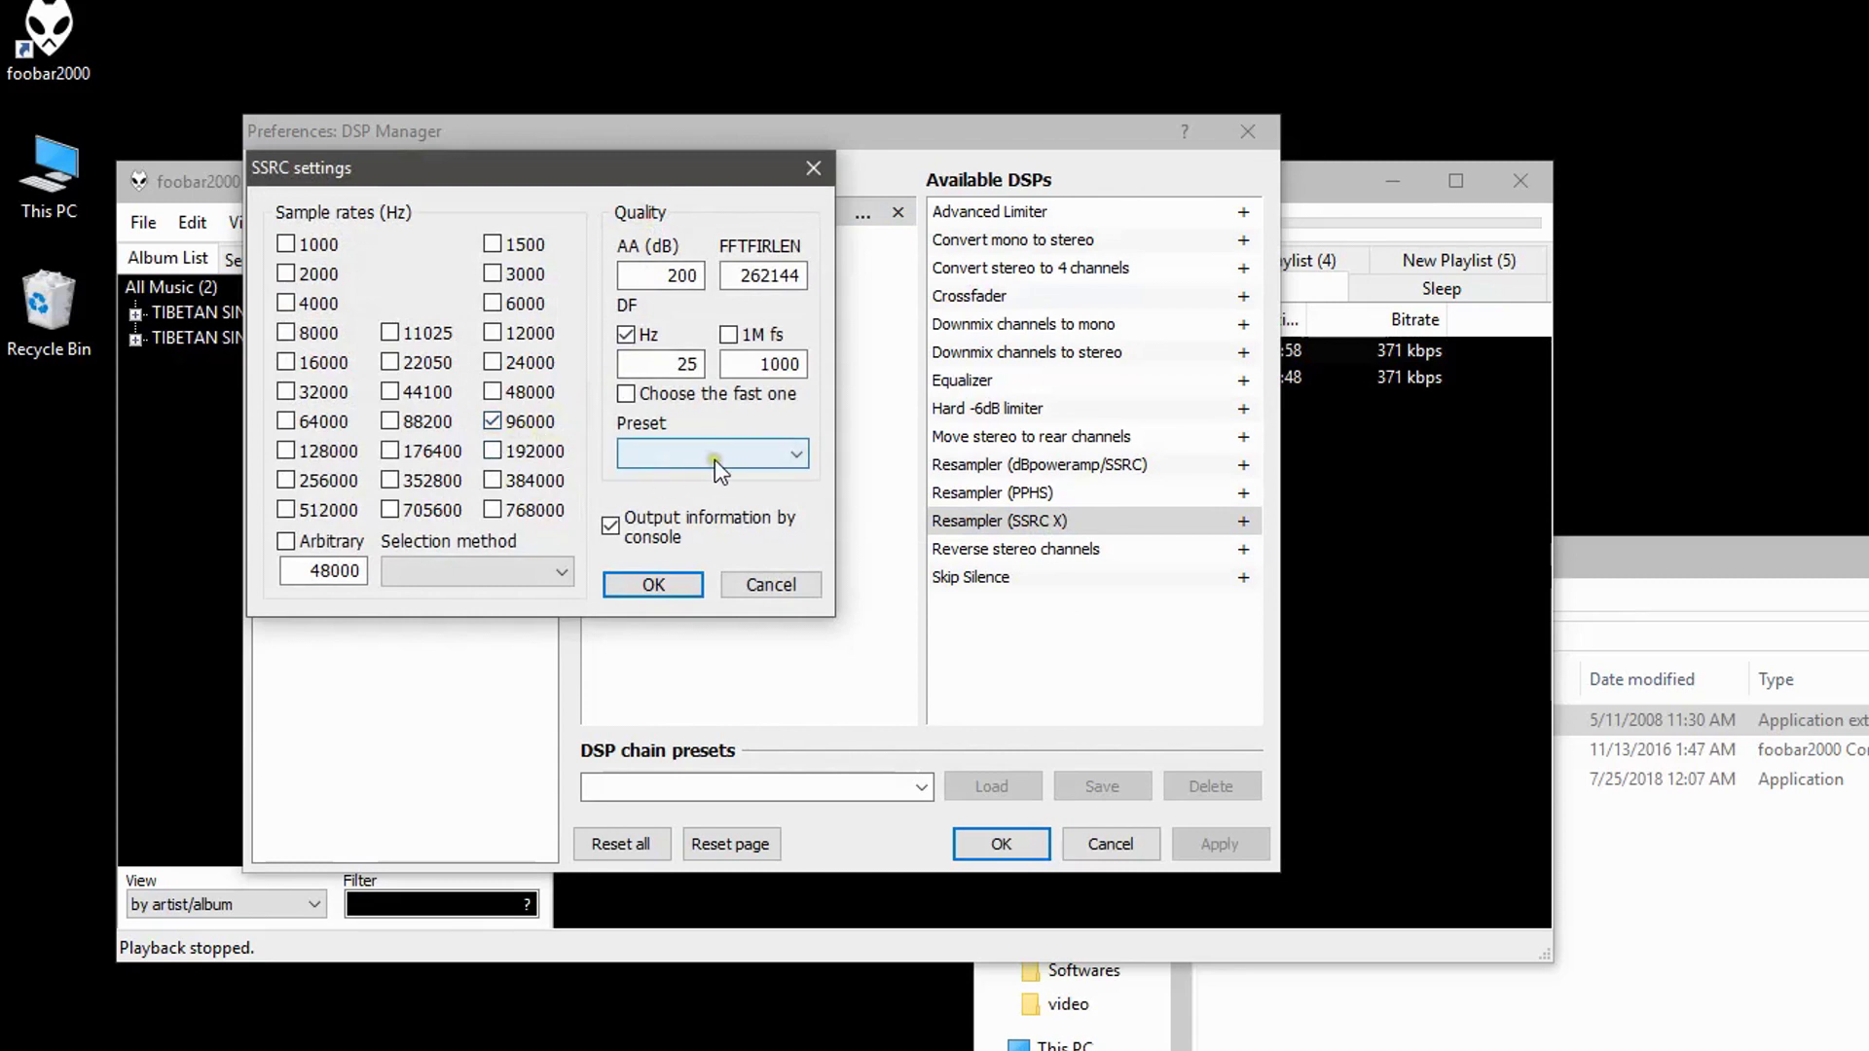
left_click(715, 459)
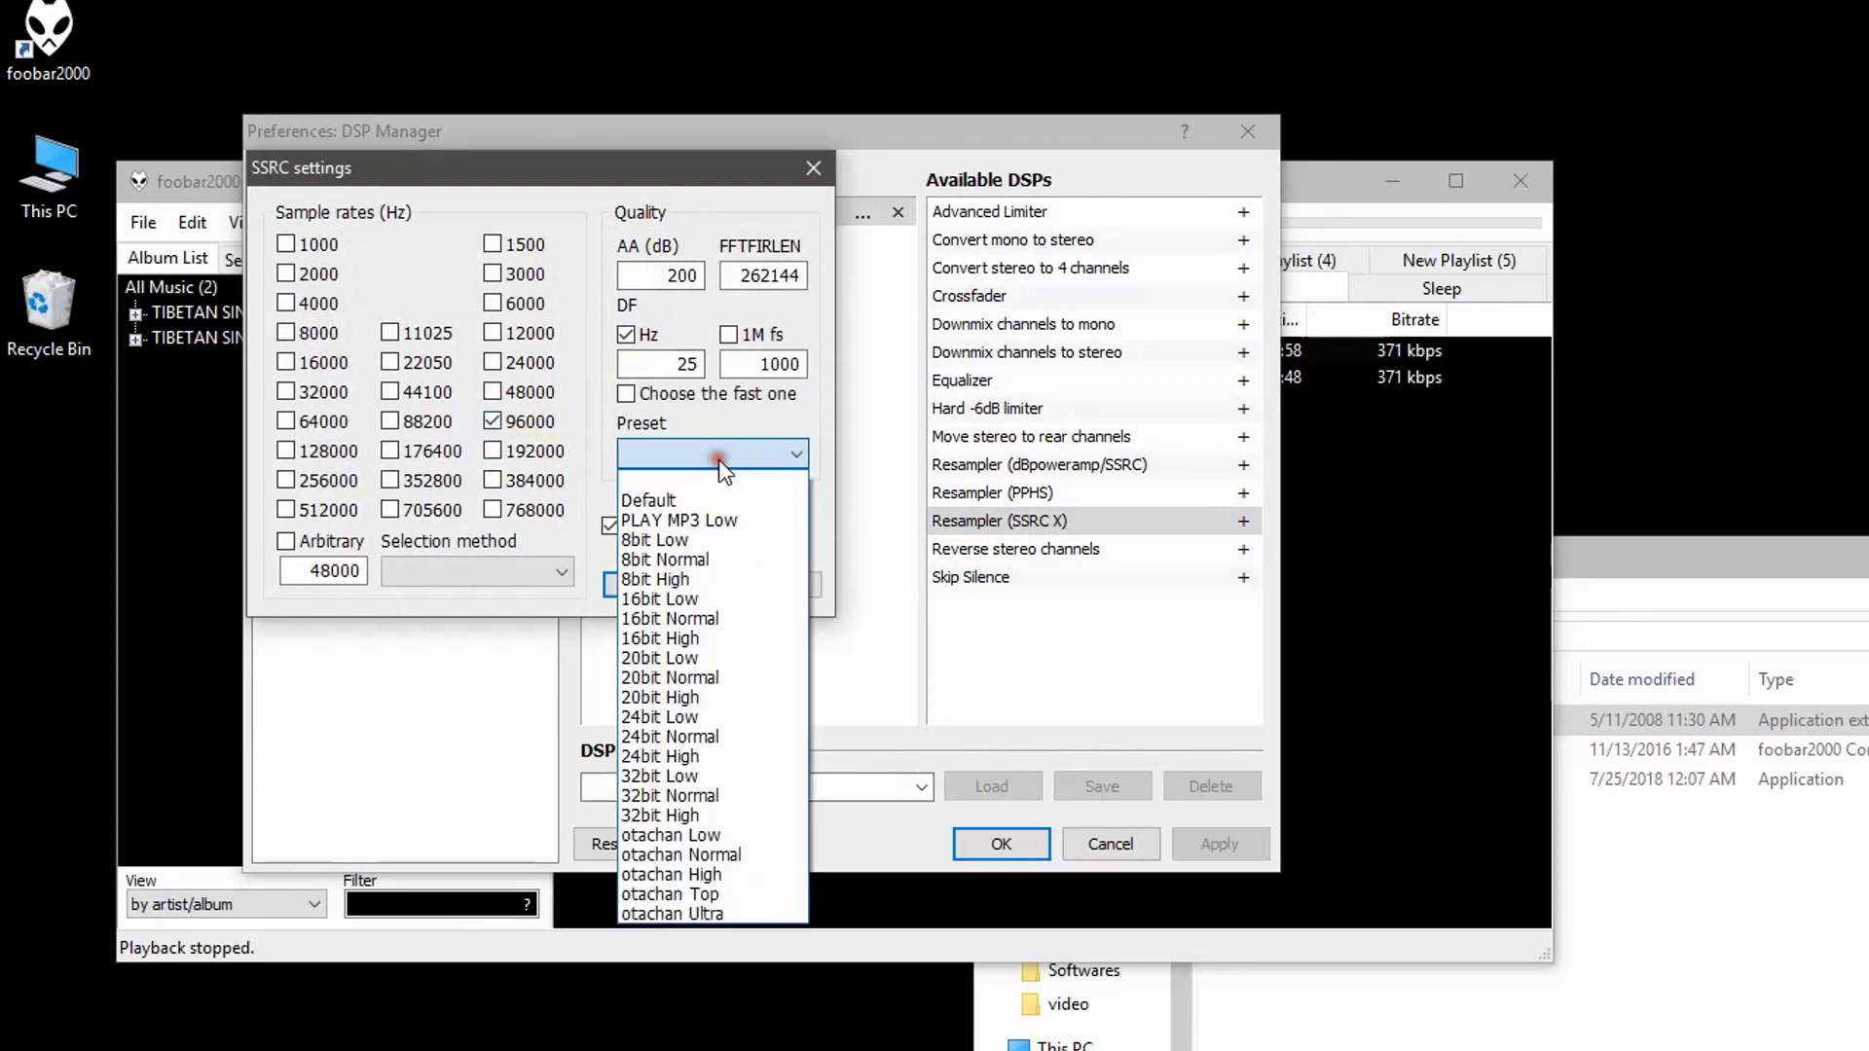
left_click(726, 916)
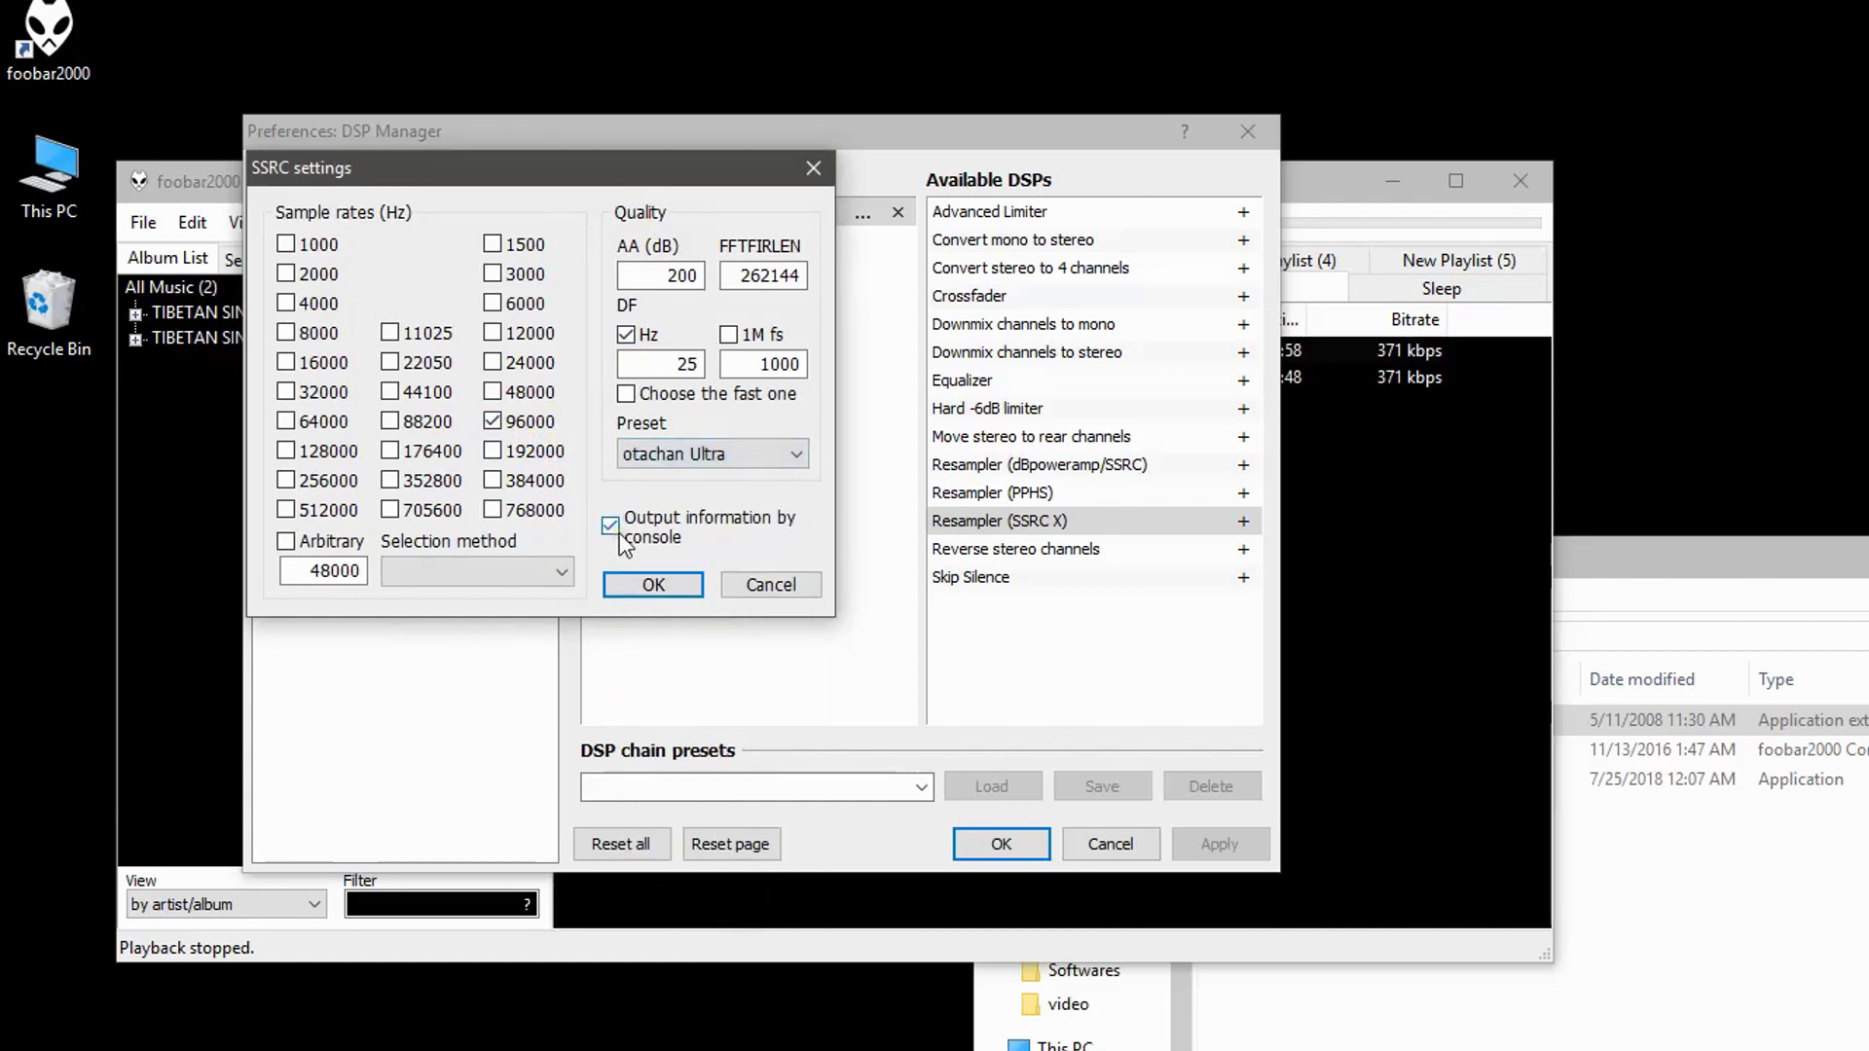
left_click(646, 585)
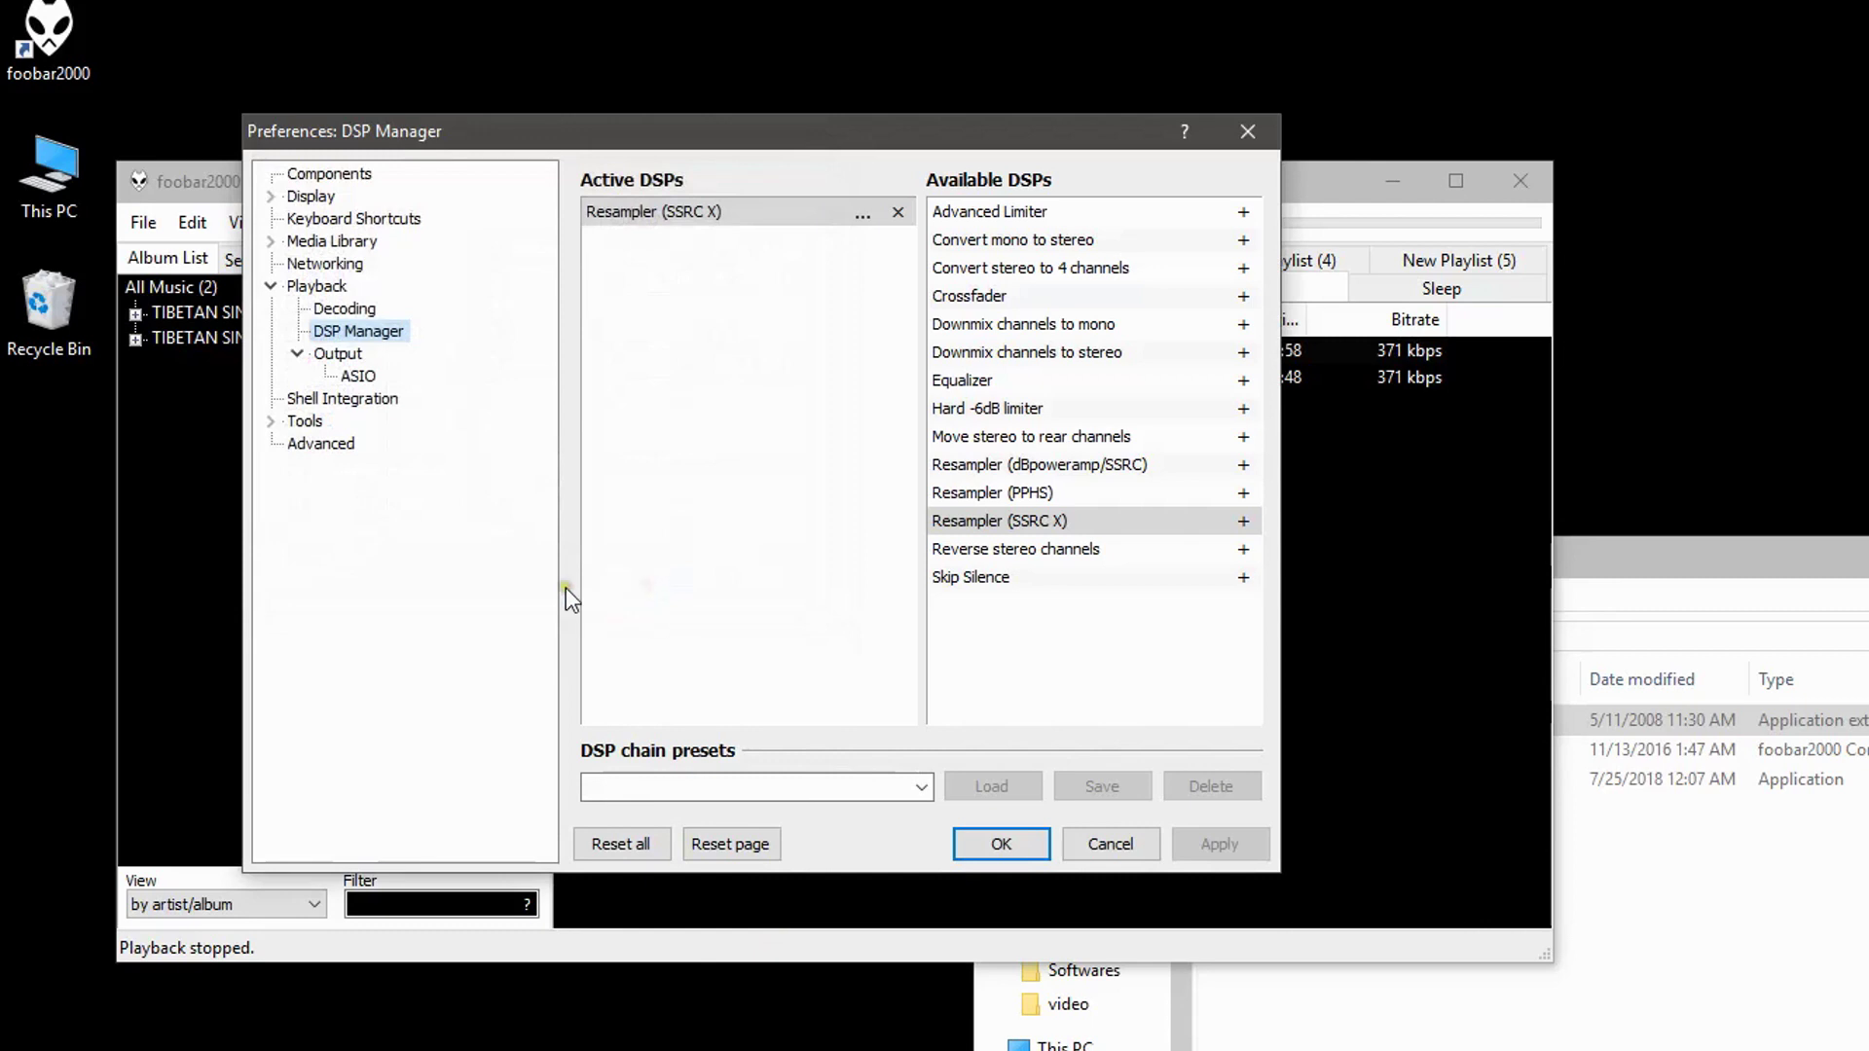
Set the Output device to ASIO : Realtek ASIO, briefly trying ASIO4ALL v2 before switching back.
left_click(339, 356)
left_click(793, 211)
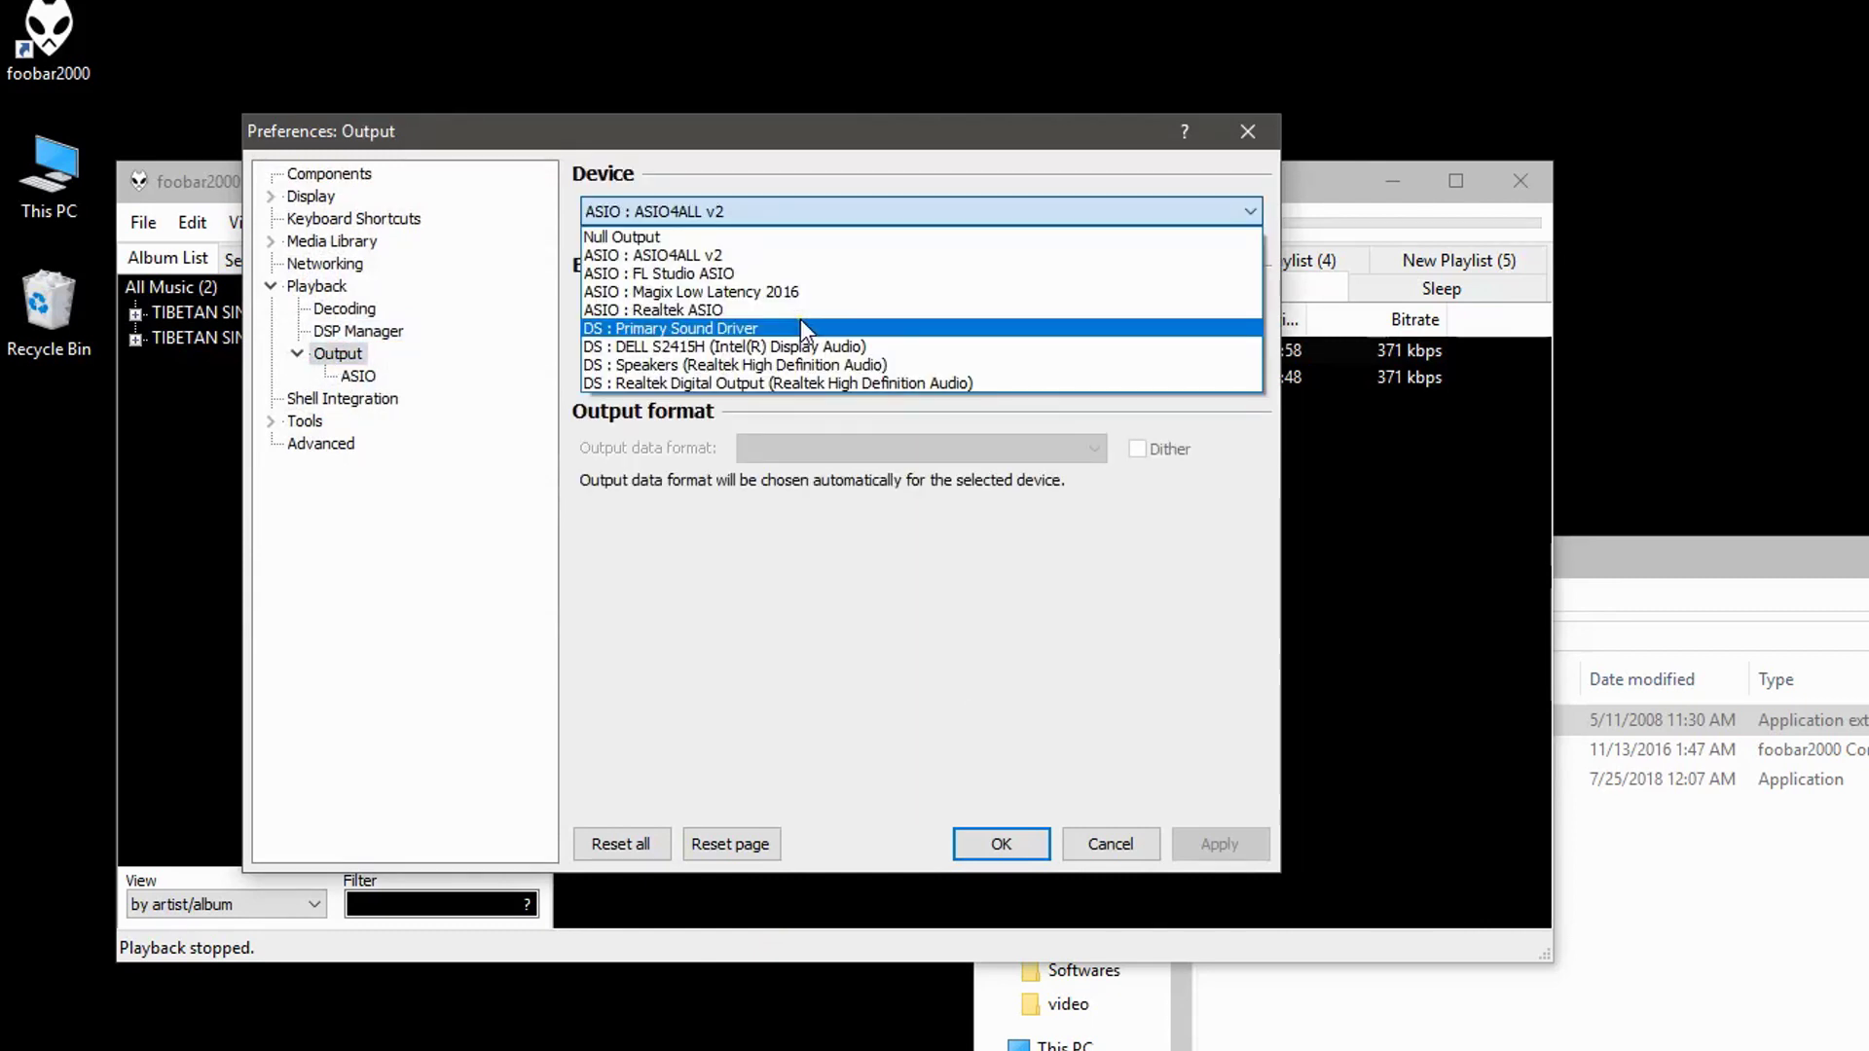
left_click(724, 311)
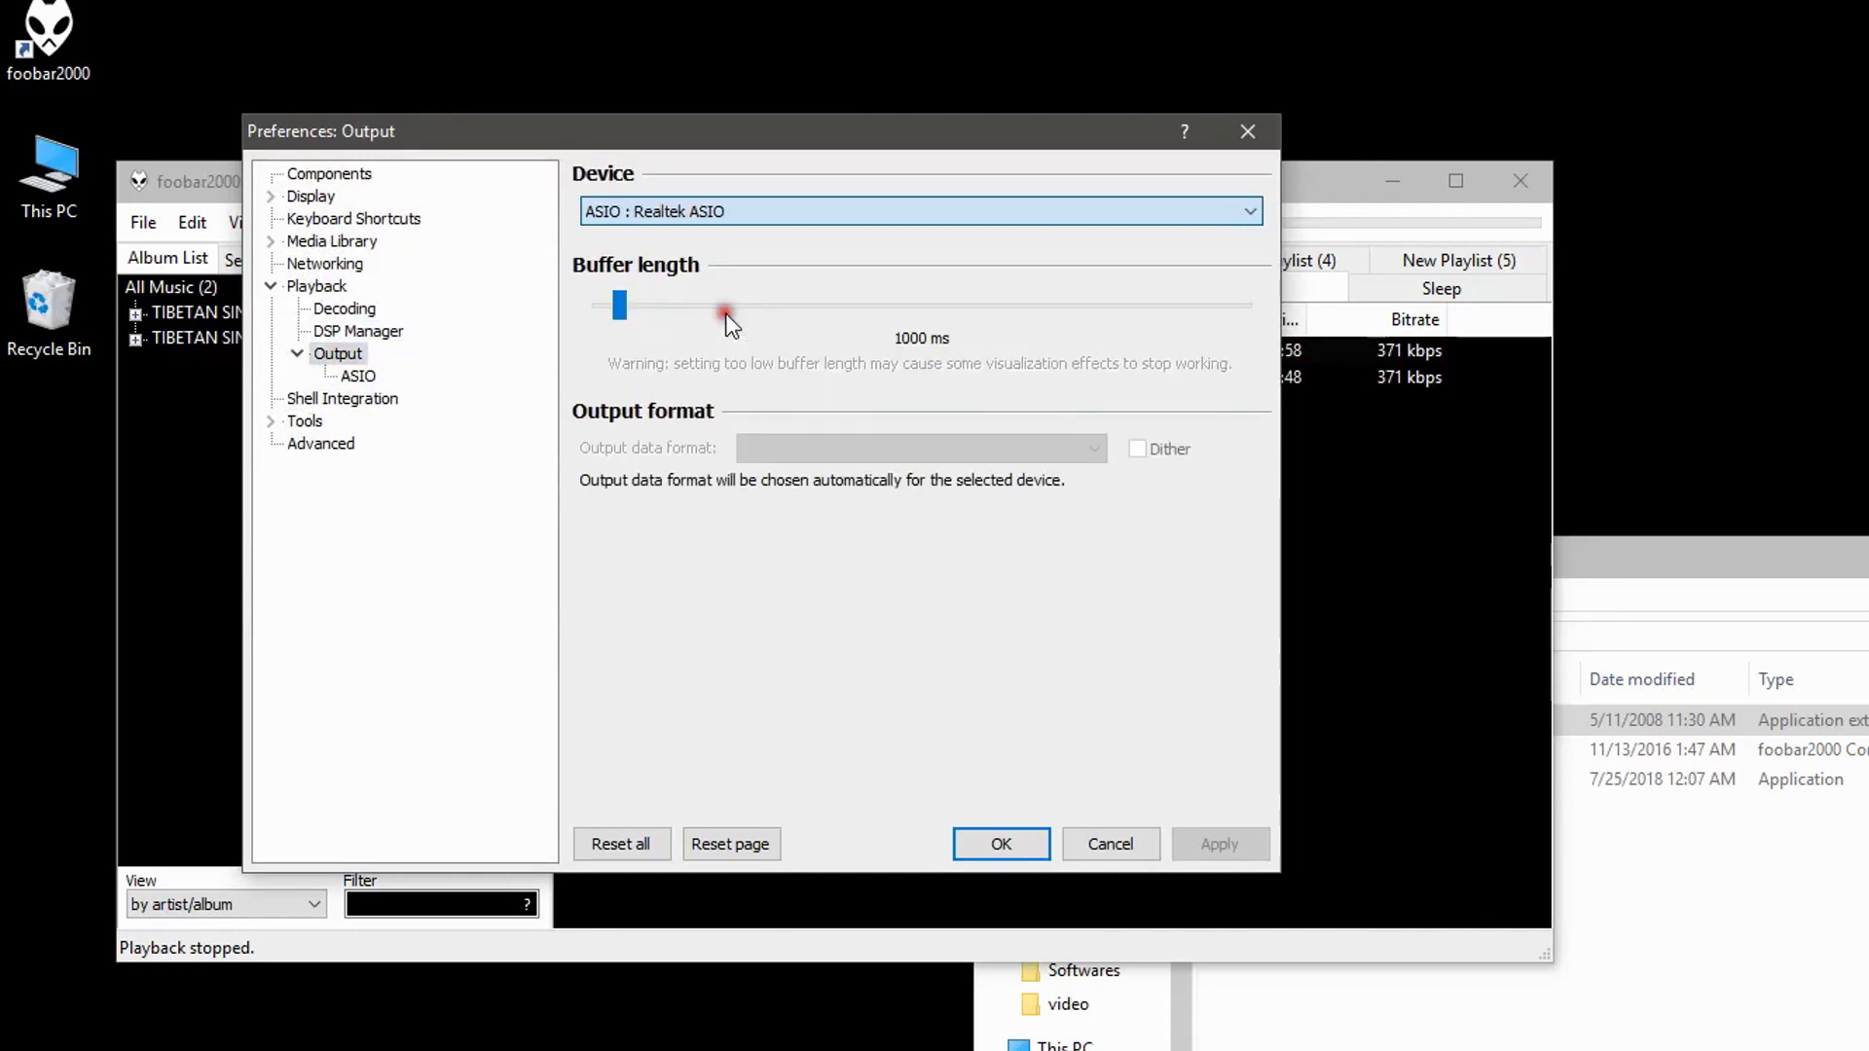
left_click(810, 219)
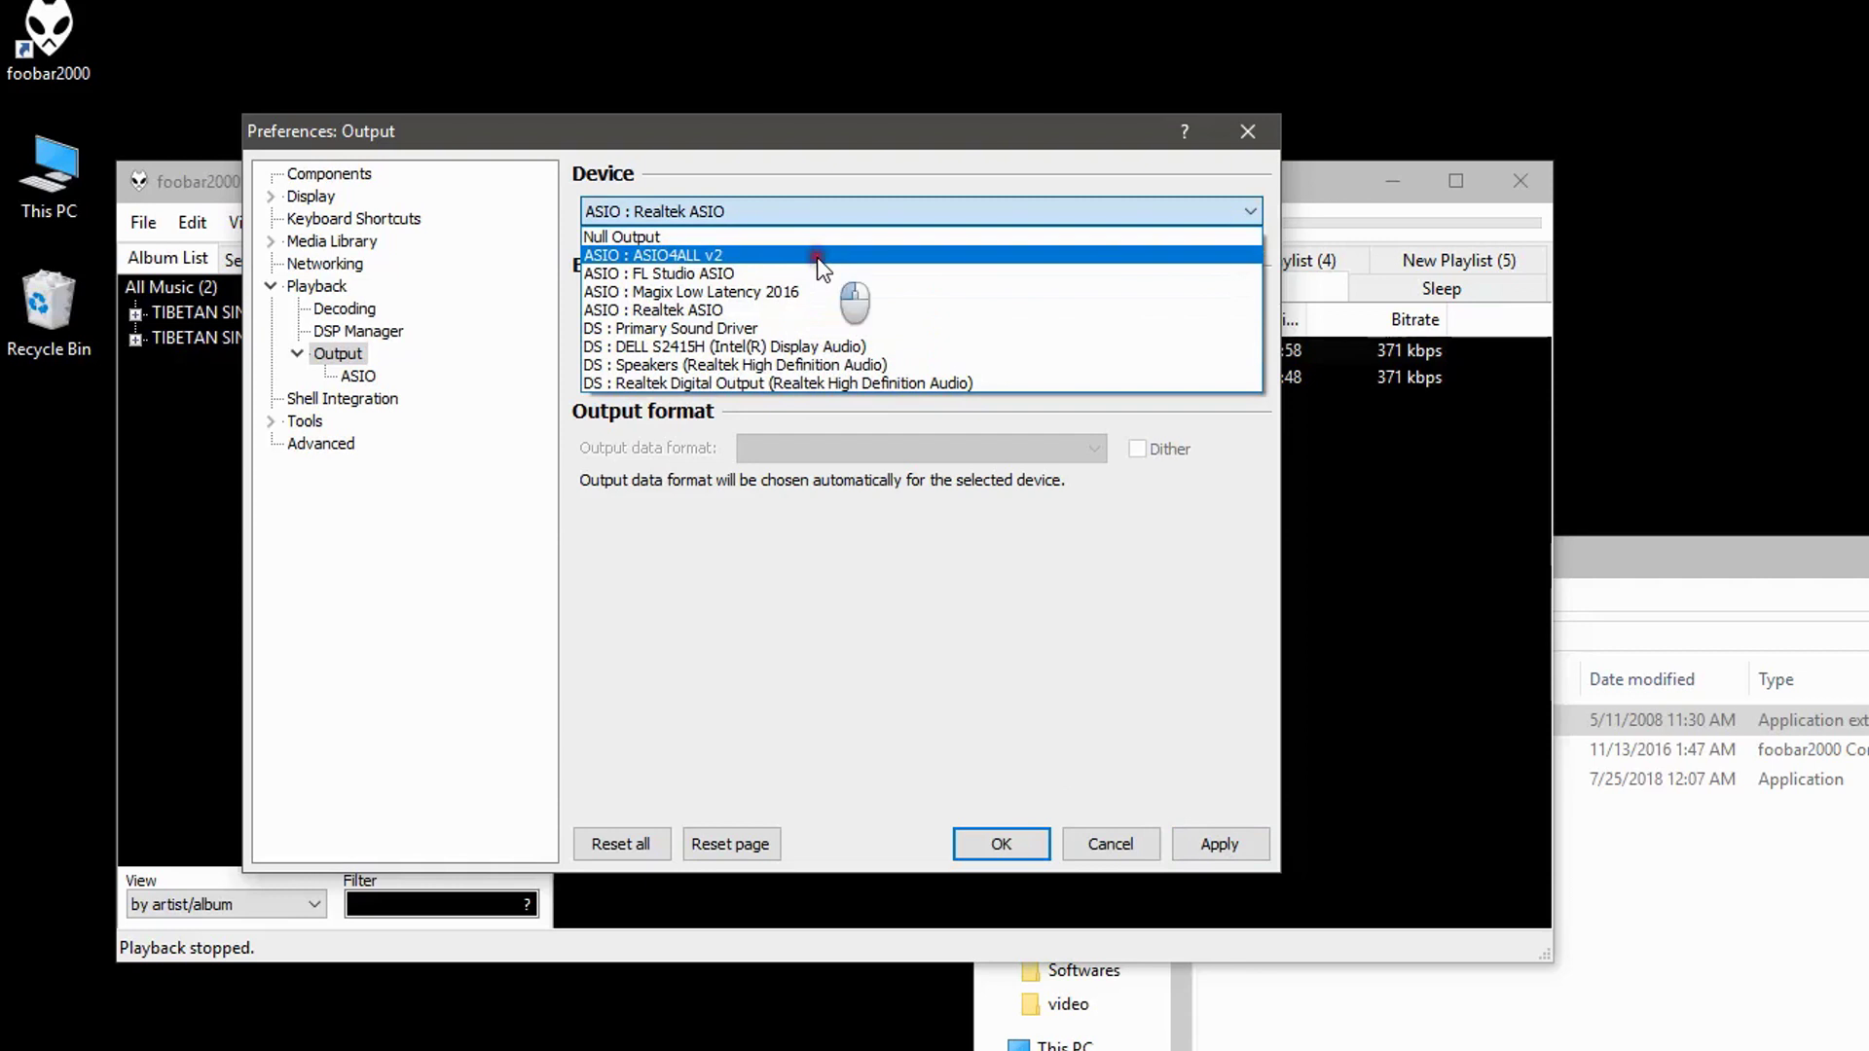
left_click(815, 257)
left_click(756, 211)
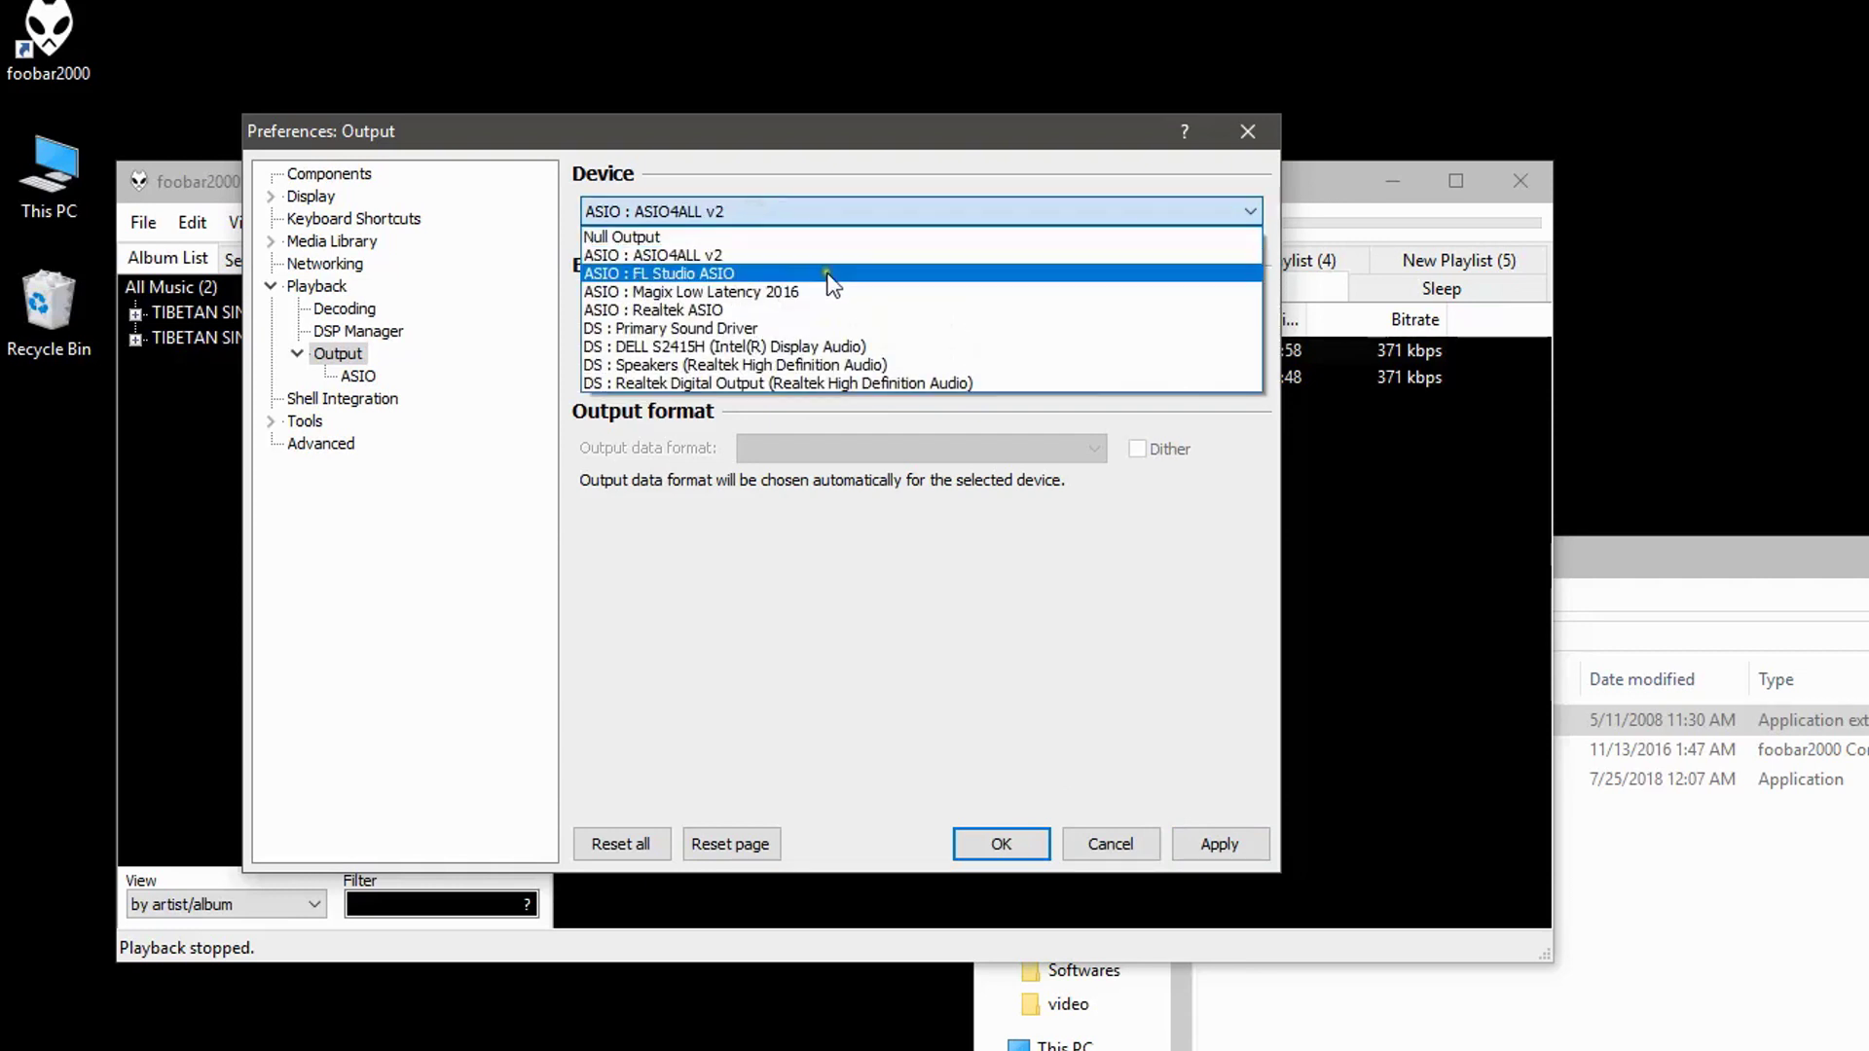
left_click(832, 310)
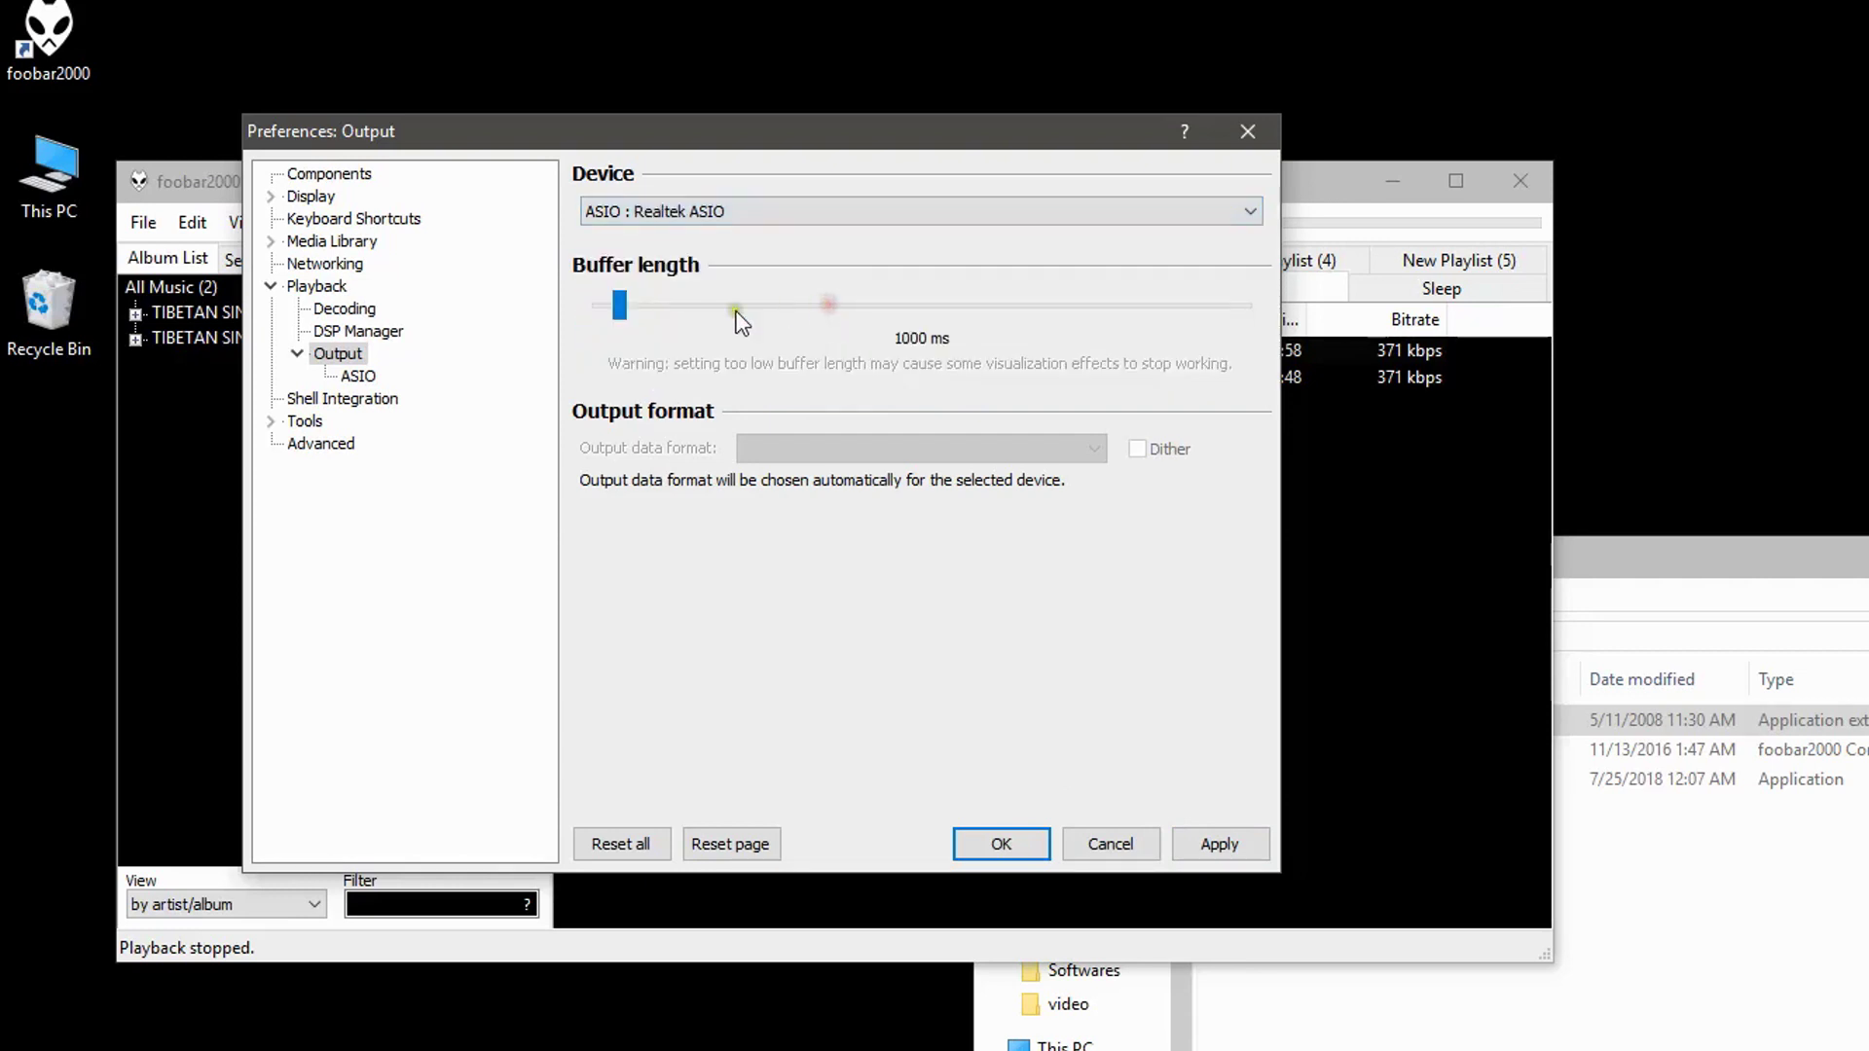
Keep 64-bit drivers and high priority checked on the ASIO page, then apply and close Preferences.
left_click(359, 376)
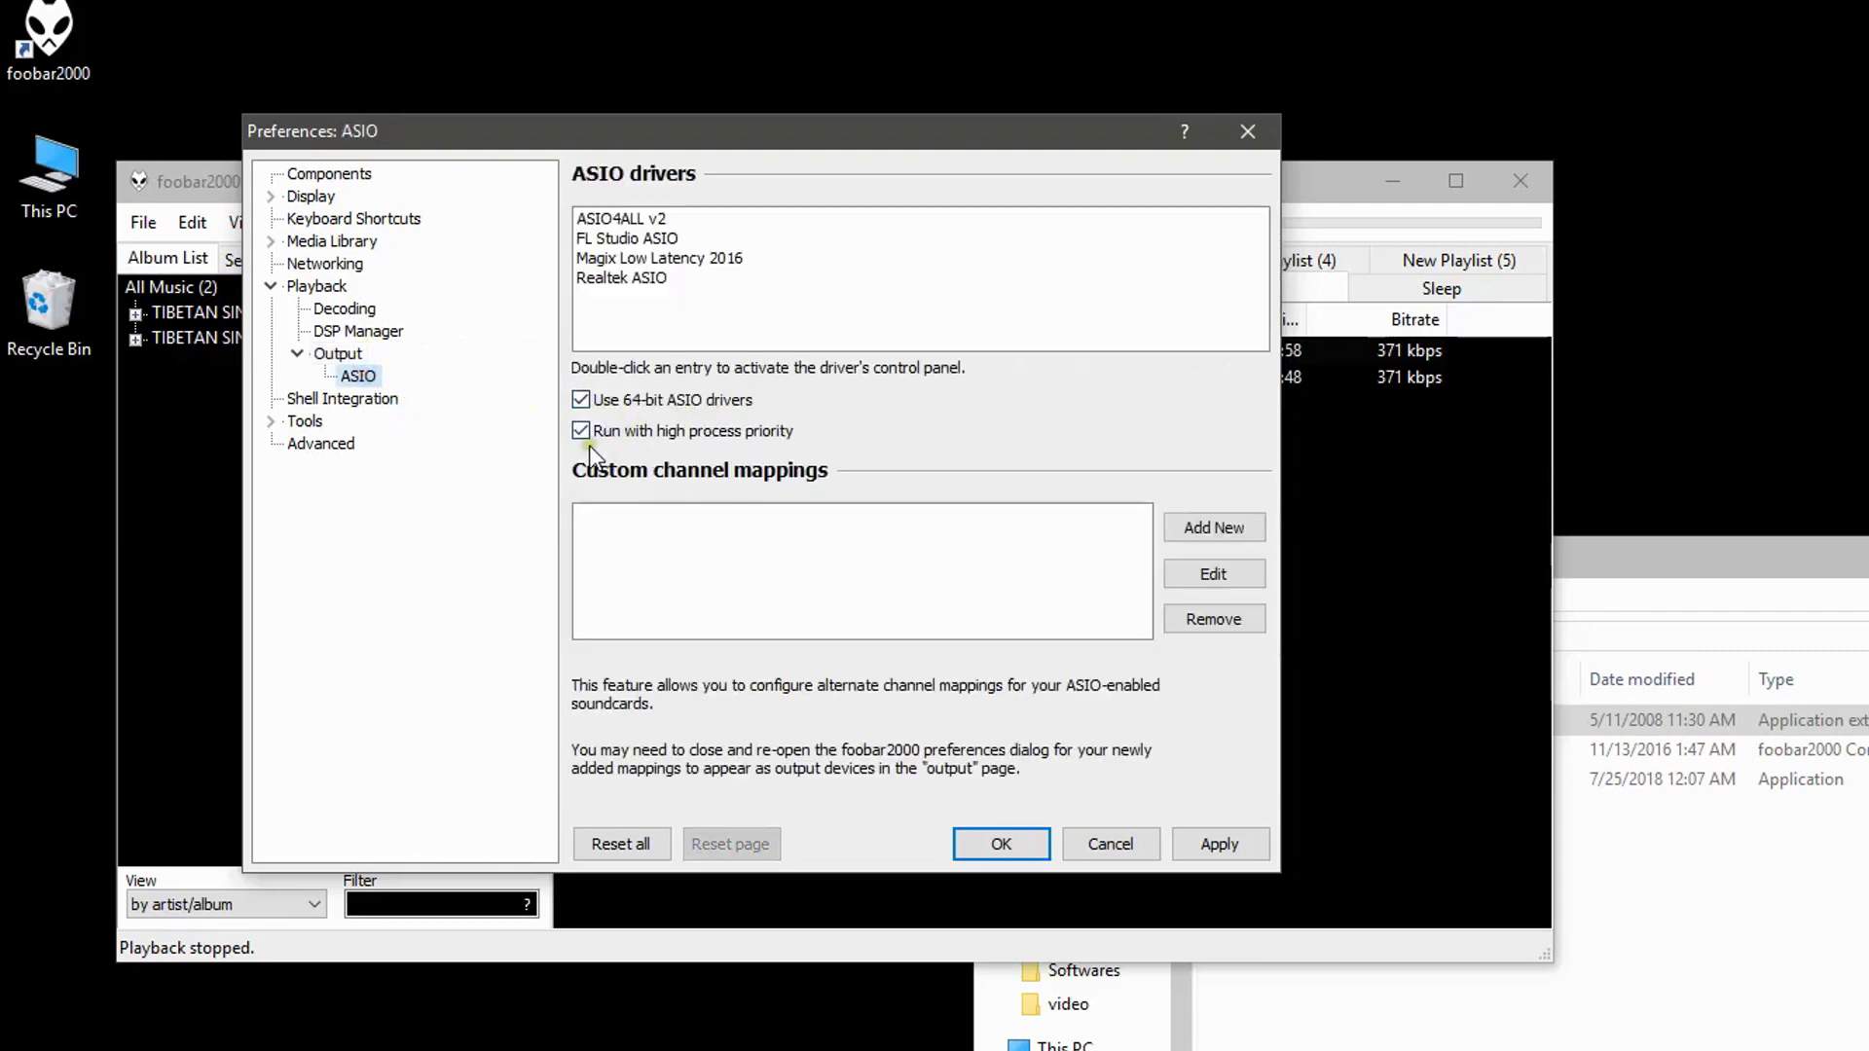
left_click(1209, 850)
left_click(997, 833)
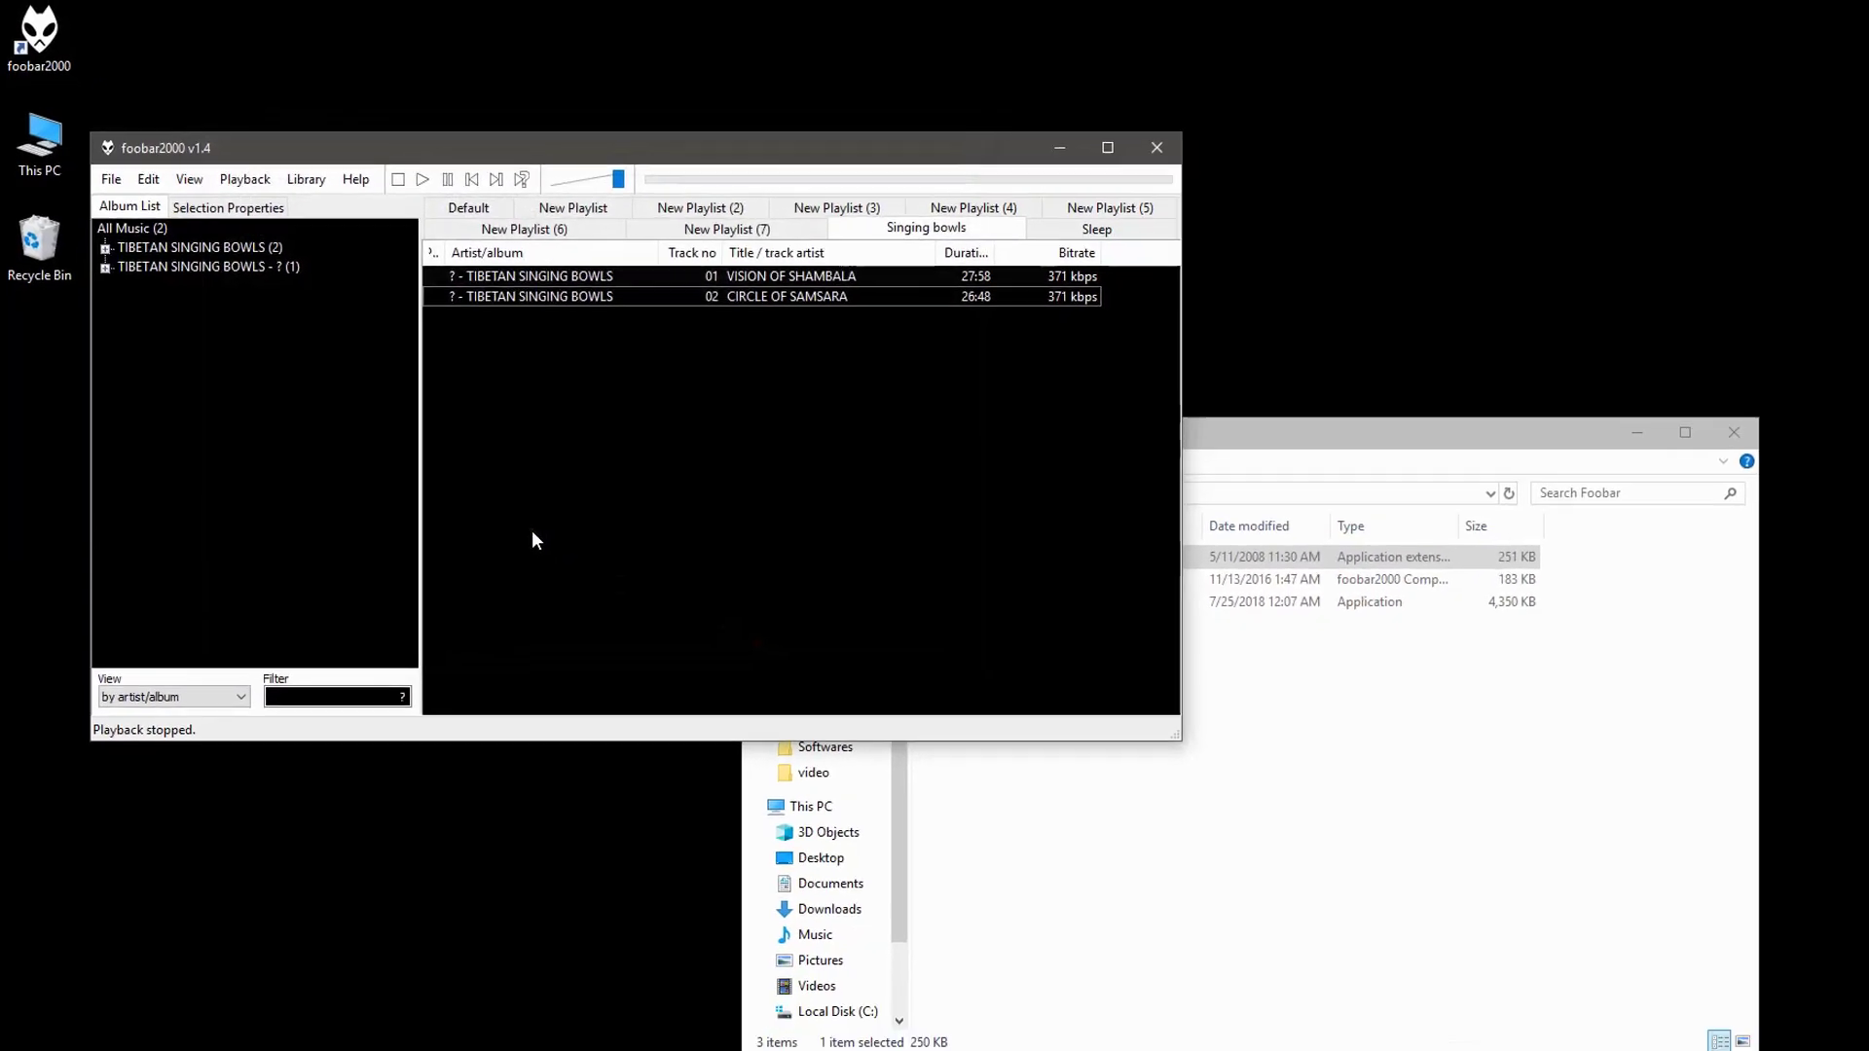